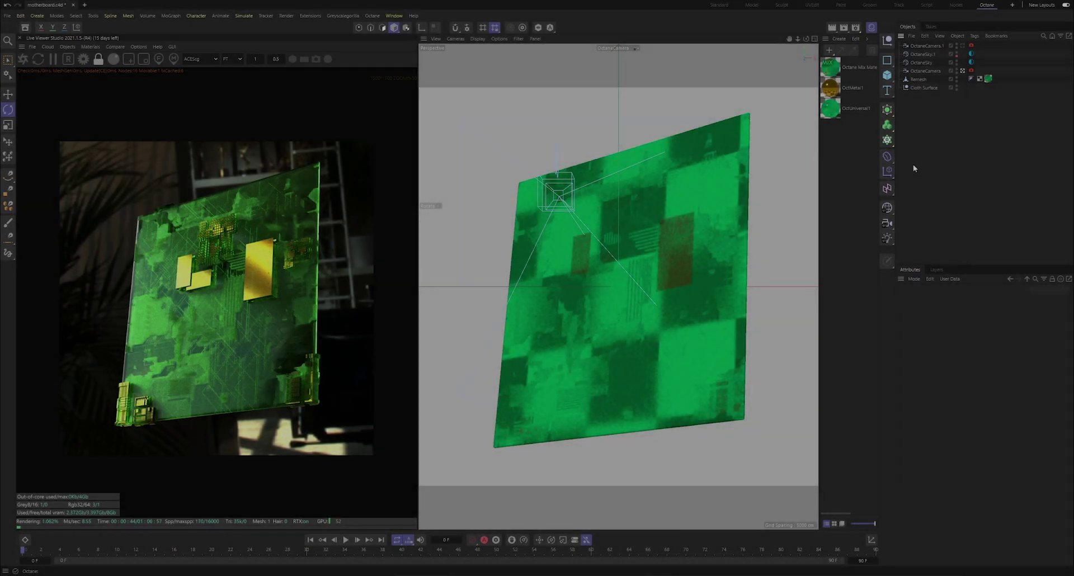
- Examine the finished motherboard render up close in the Live Viewer, including its displaced details, gold parts and translucent green surface
scroll(214, 308, "up", 1)
scroll(224, 312, "up", 1)
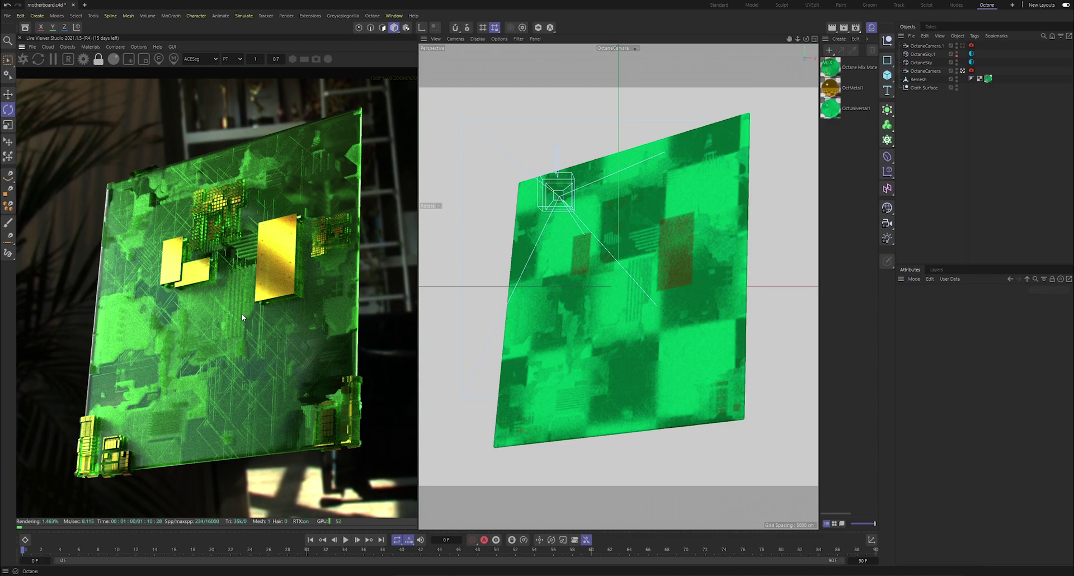
scroll(223, 318, "up", 3)
scroll(225, 318, "down", 2)
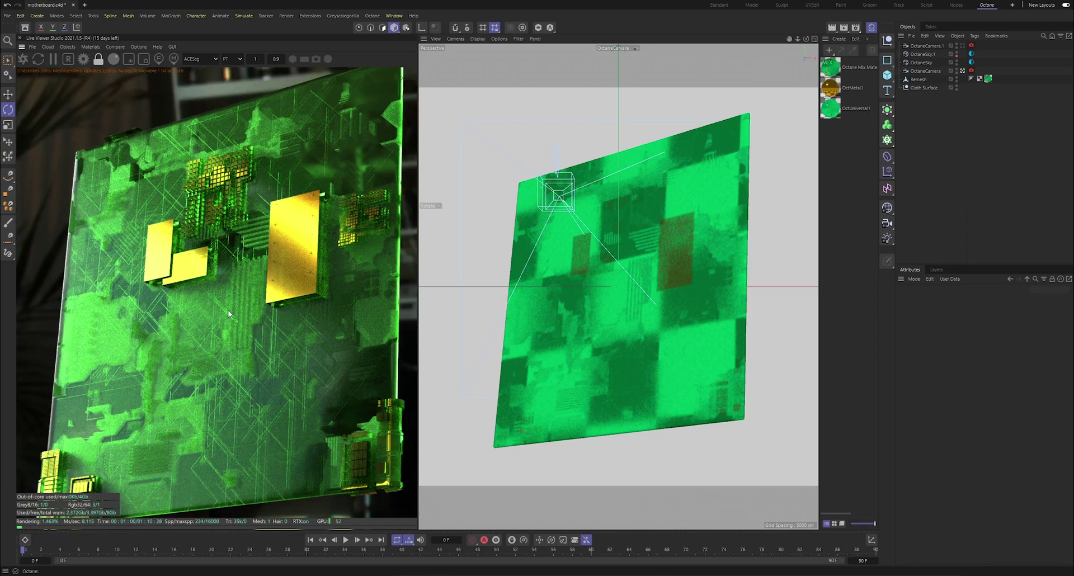
scroll(226, 317, "down", 1)
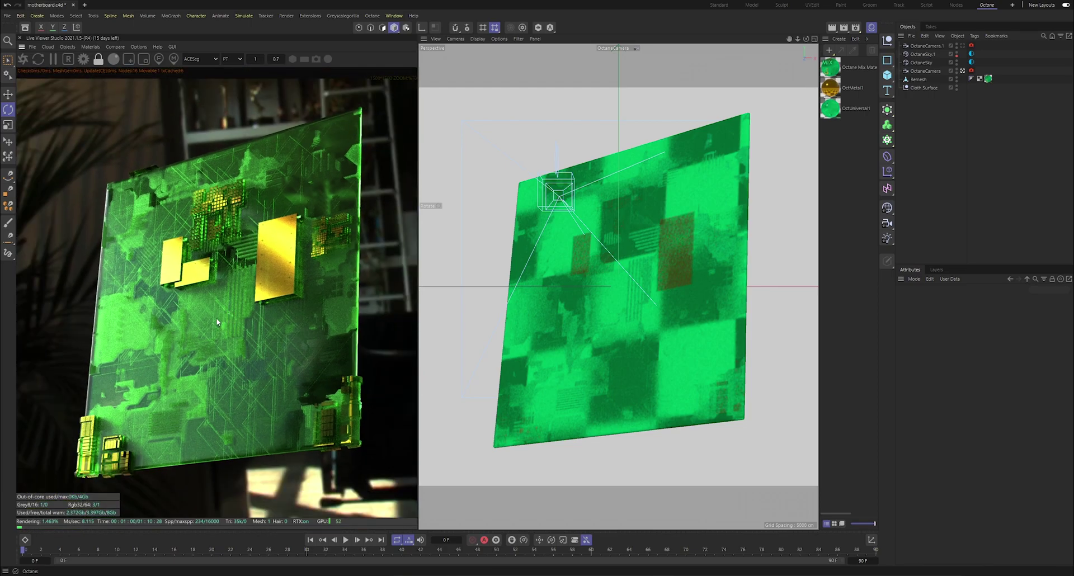
scroll(244, 332, "up", 1)
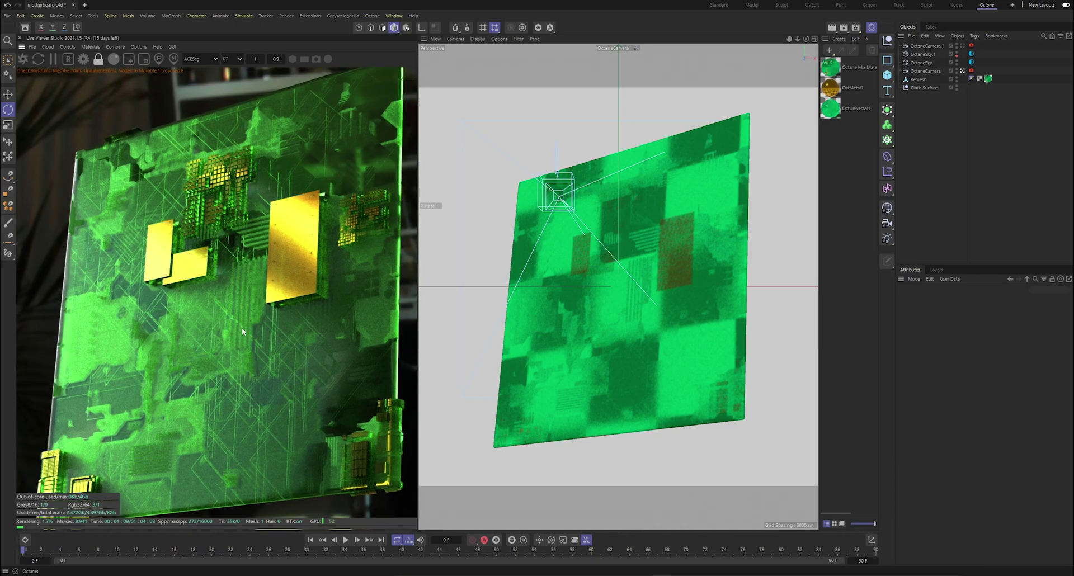
scroll(237, 330, "down", 1)
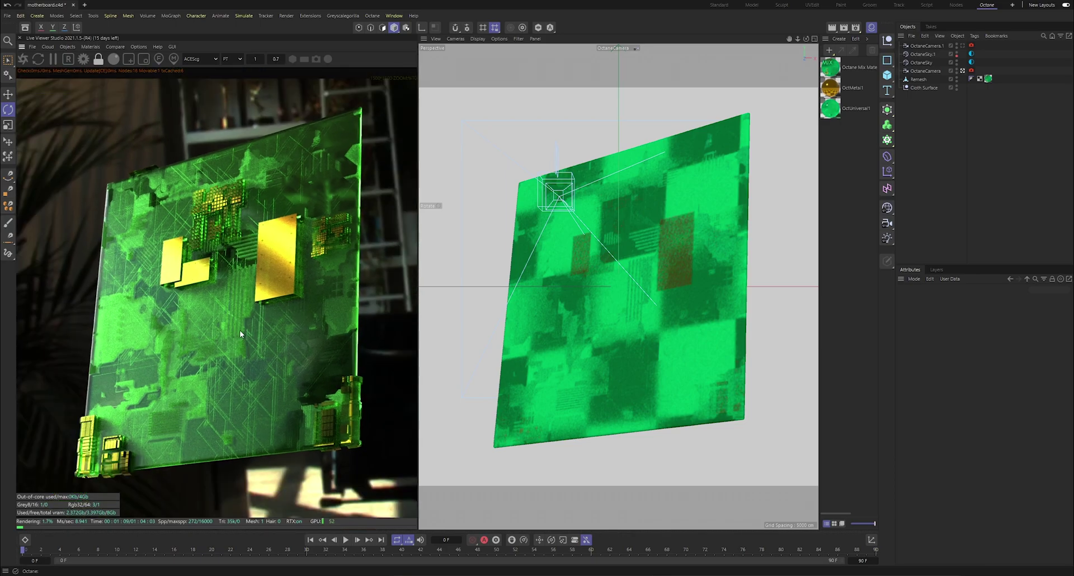
scroll(240, 330, "up", 1)
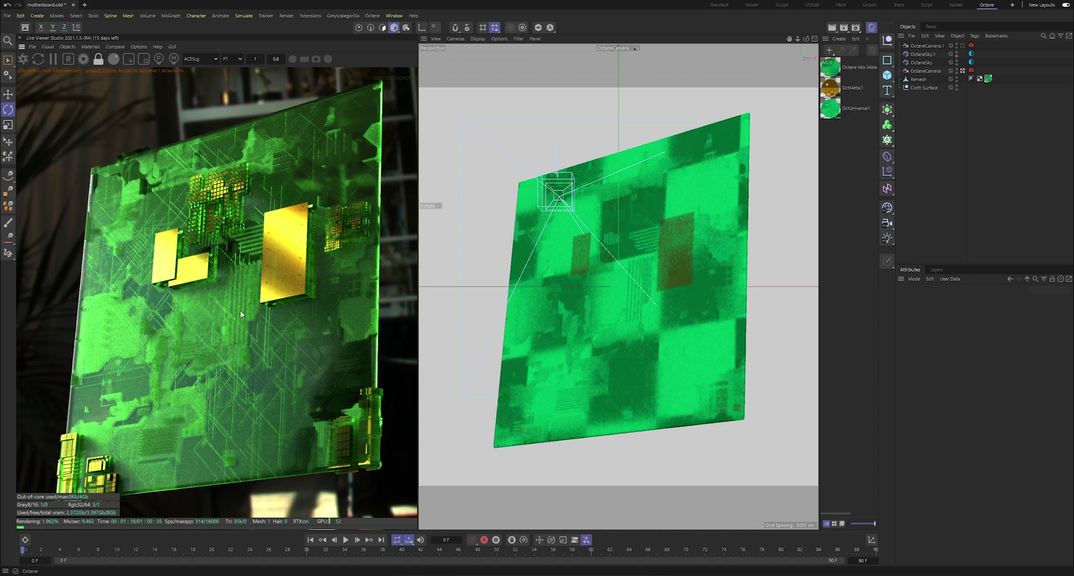
scroll(227, 314, "down", 1)
scroll(229, 317, "up", 1)
scroll(232, 320, "up", 1)
scroll(232, 321, "down", 1)
left_click_drag(226, 322, 228, 309)
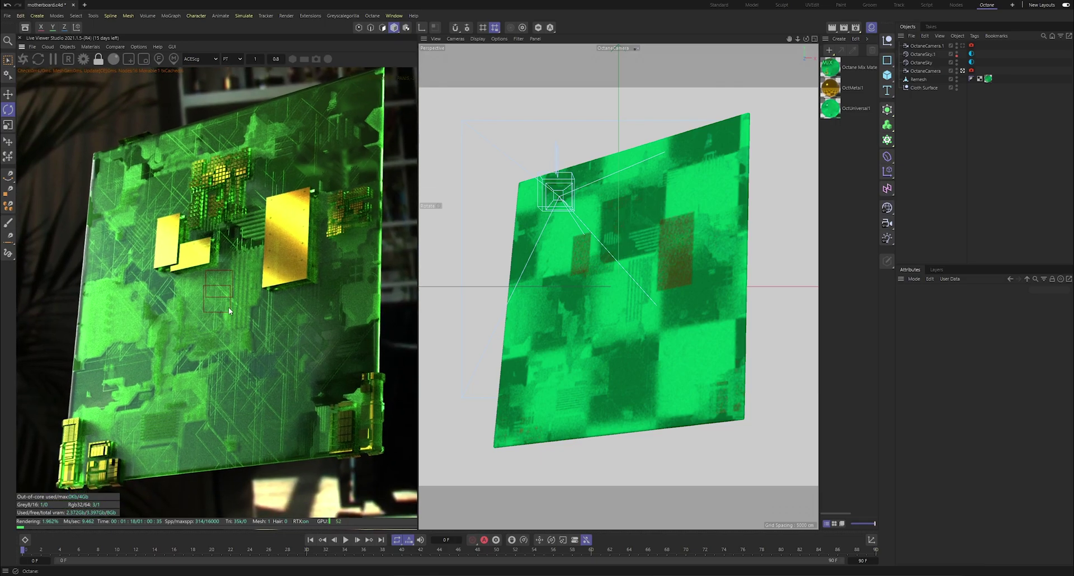
scroll(229, 311, "up", 1)
scroll(232, 316, "down", 1)
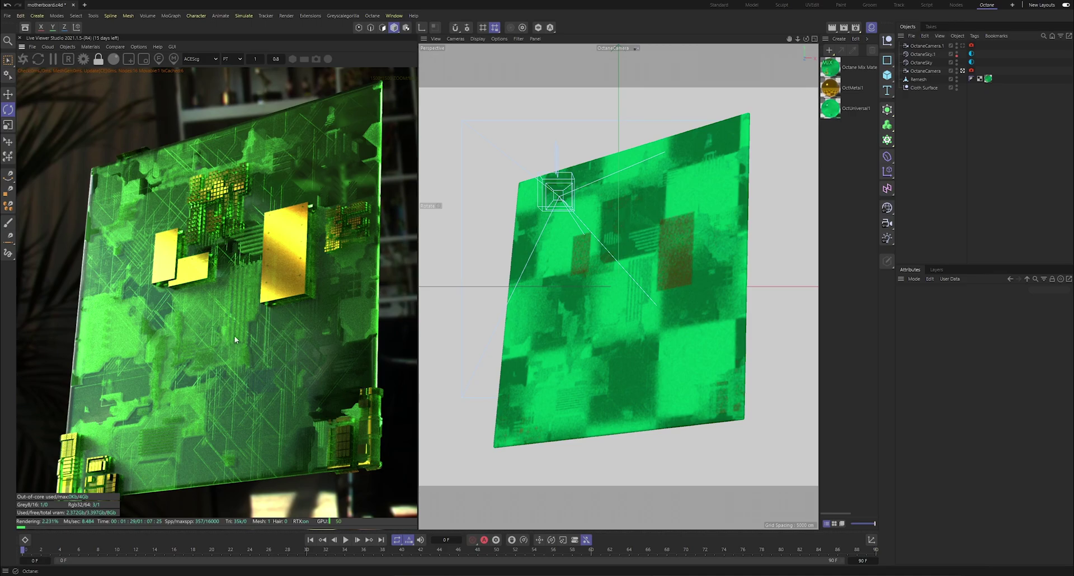
- Remove Octane Mix Material1 from the Remesh object and reapply it to the panel
left_click(988, 78)
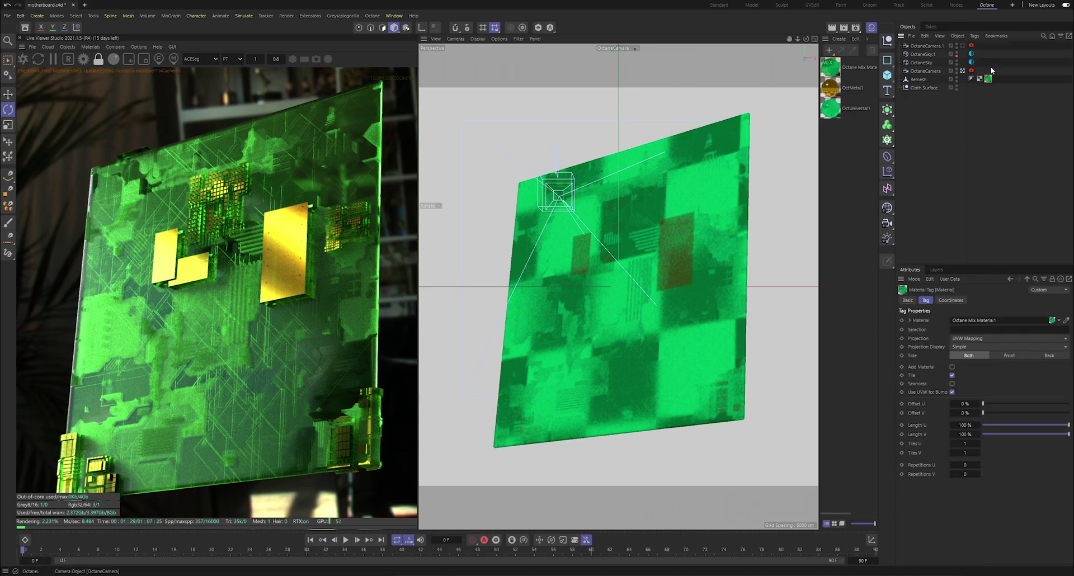
key("Delete")
left_click_drag(833, 70, 695, 185)
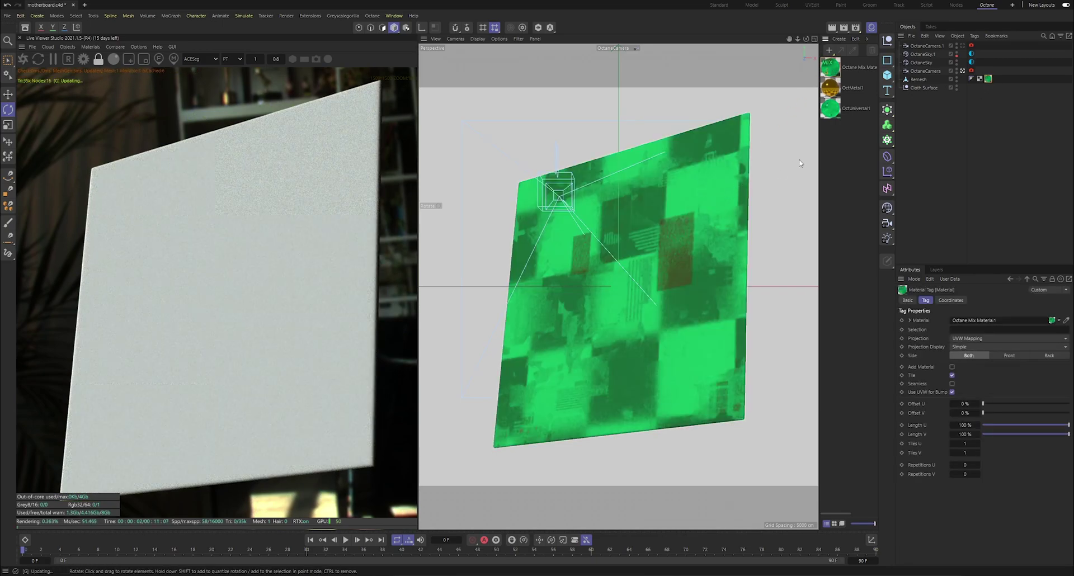
- Examine the node graph and mix settings of Octane Mix Material1, and put both editor windows away
double_click(833, 81)
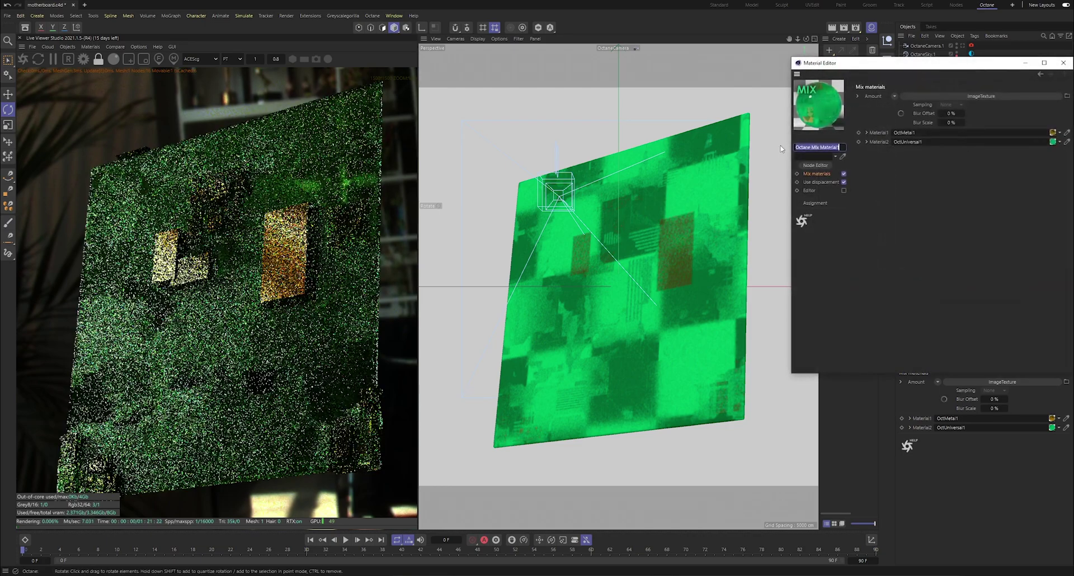
left_click(812, 166)
left_click_drag(430, 154, 684, 152)
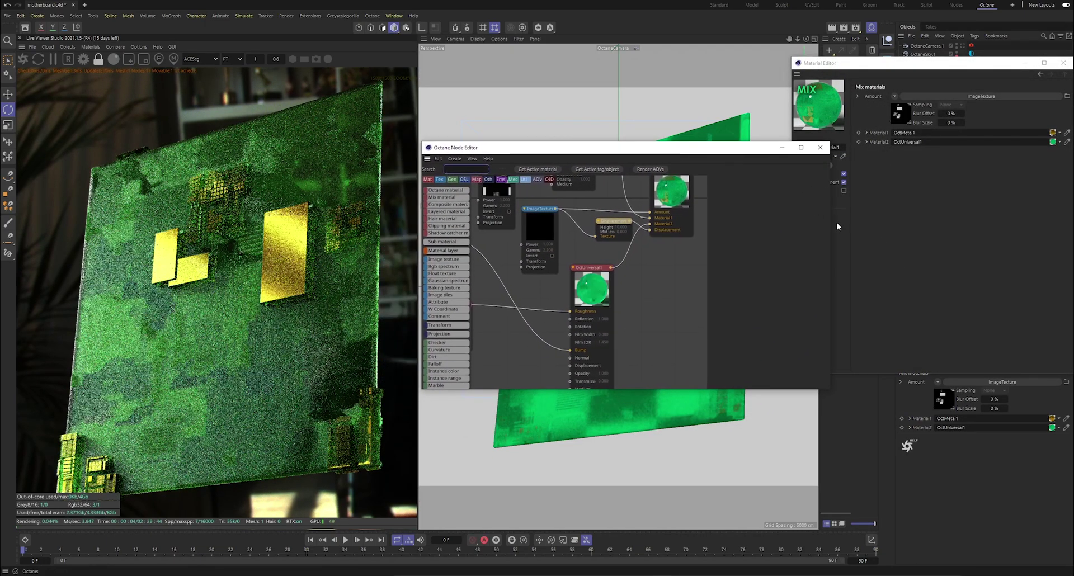
left_click_drag(828, 223, 789, 221)
left_click_drag(623, 143, 633, 104)
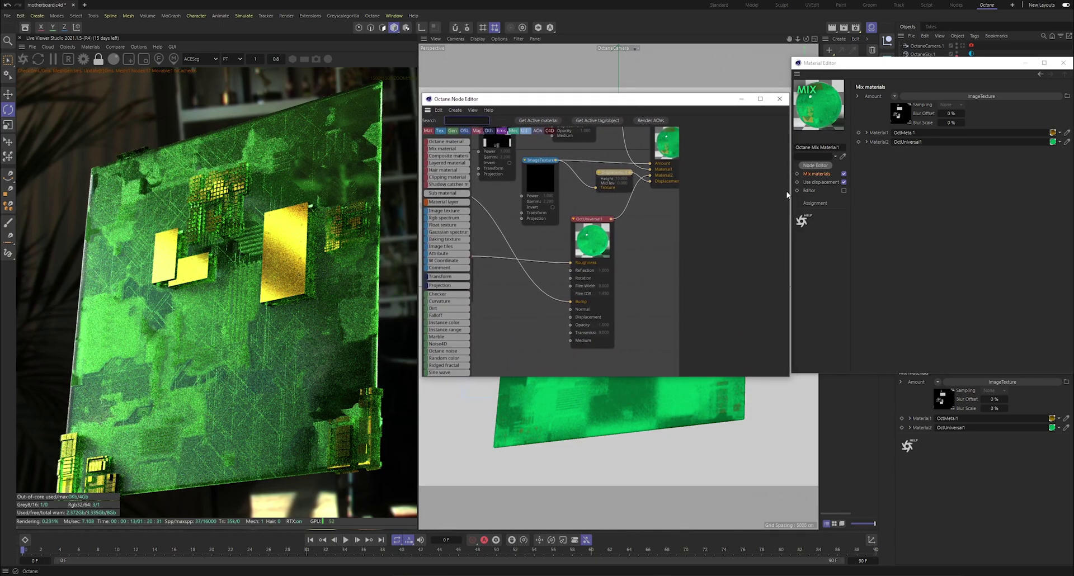
left_click_drag(668, 103, 669, 100)
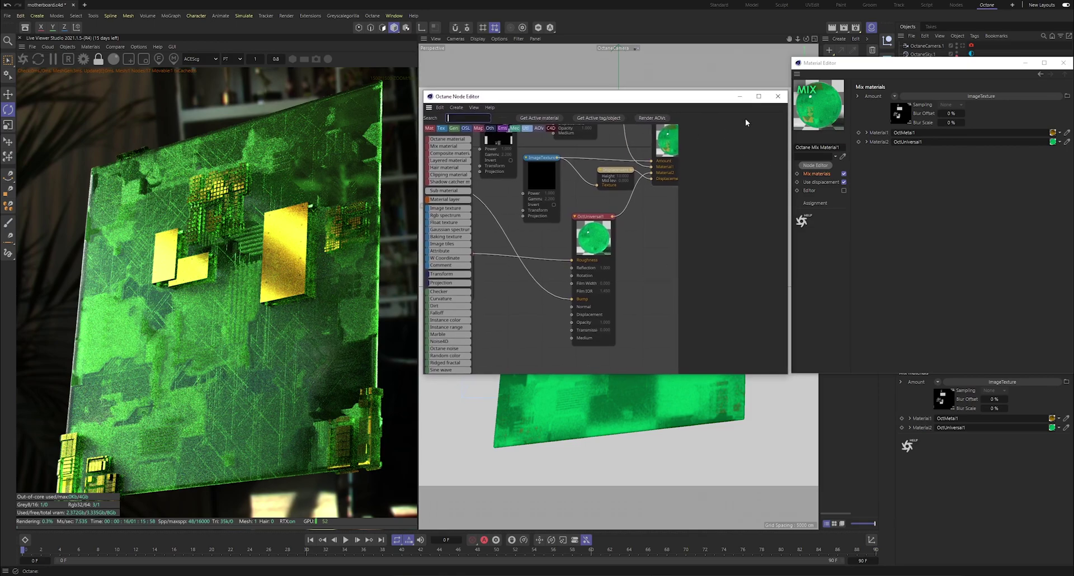
left_click(739, 97)
left_click(1025, 62)
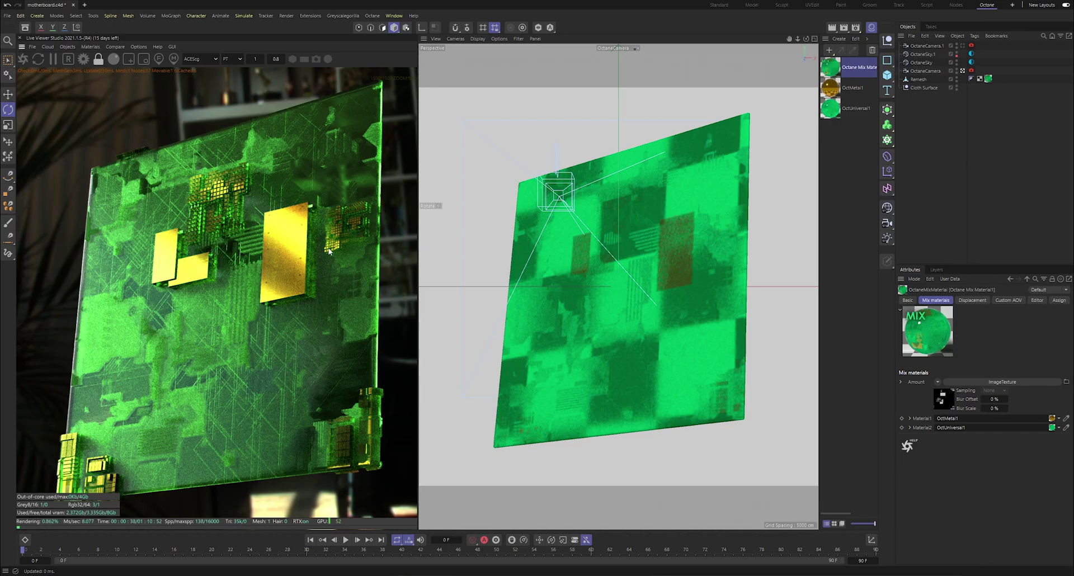
- Create a new empty project alongside the motherboard file
key("v")
left_click(236, 305)
left_click(8, 16)
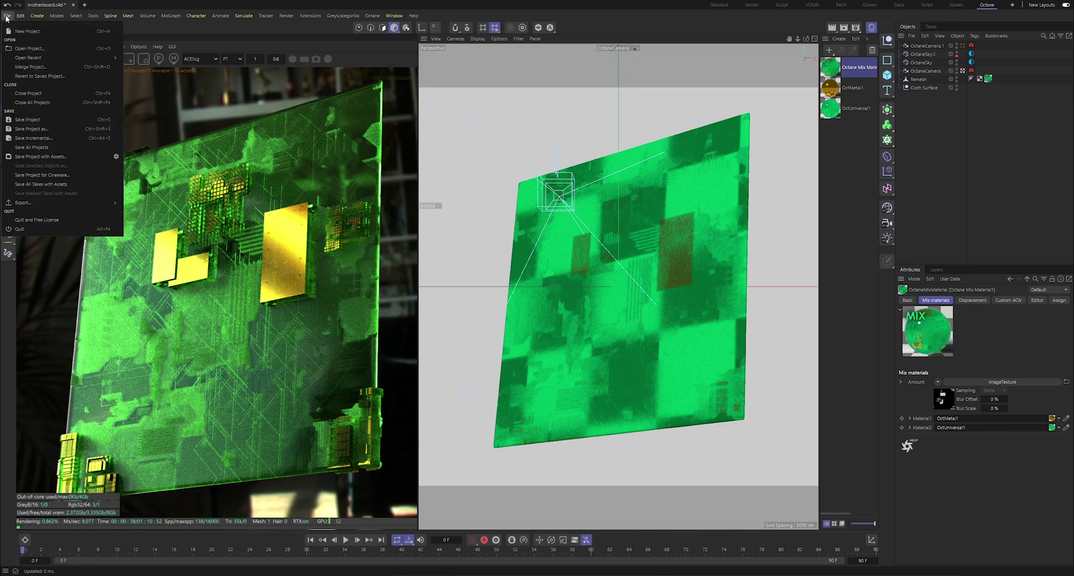
left_click(24, 31)
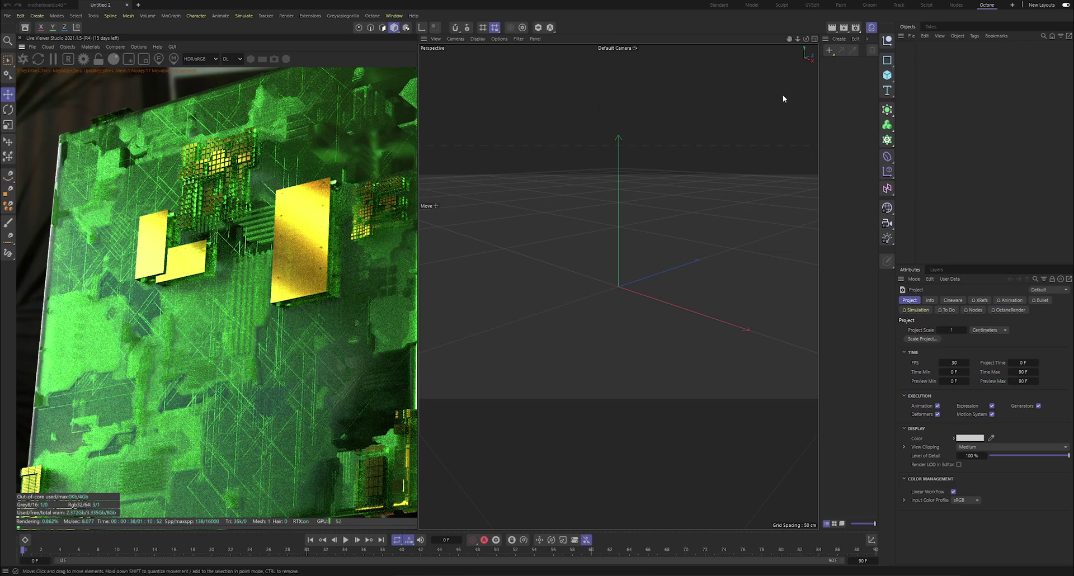
mouse_move(806, 39)
left_mouse_down()
mouse_move(858, 33)
mouse_move(805, 35)
left_mouse_up()
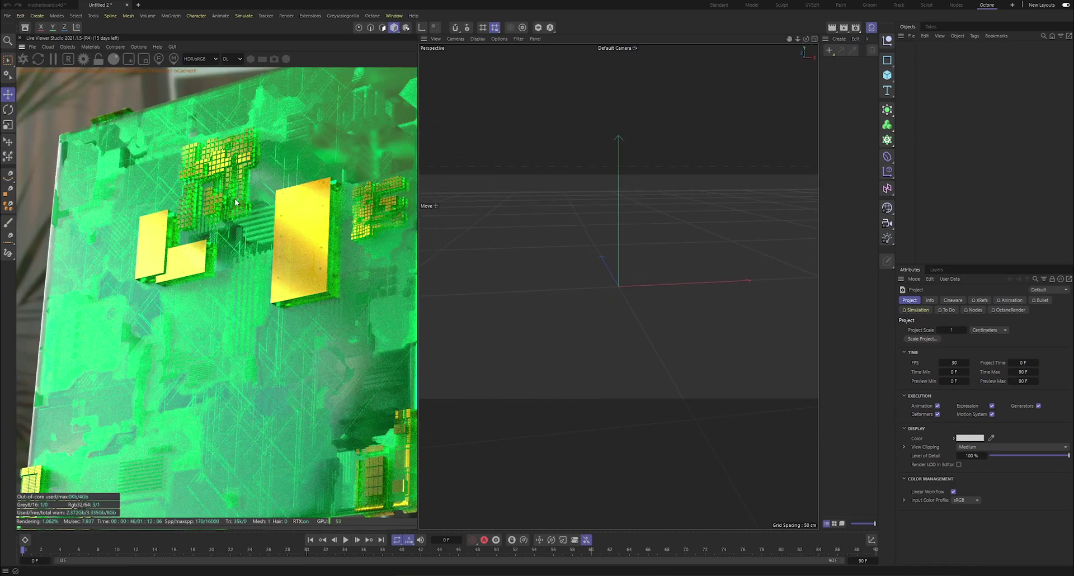
left_click(890, 80)
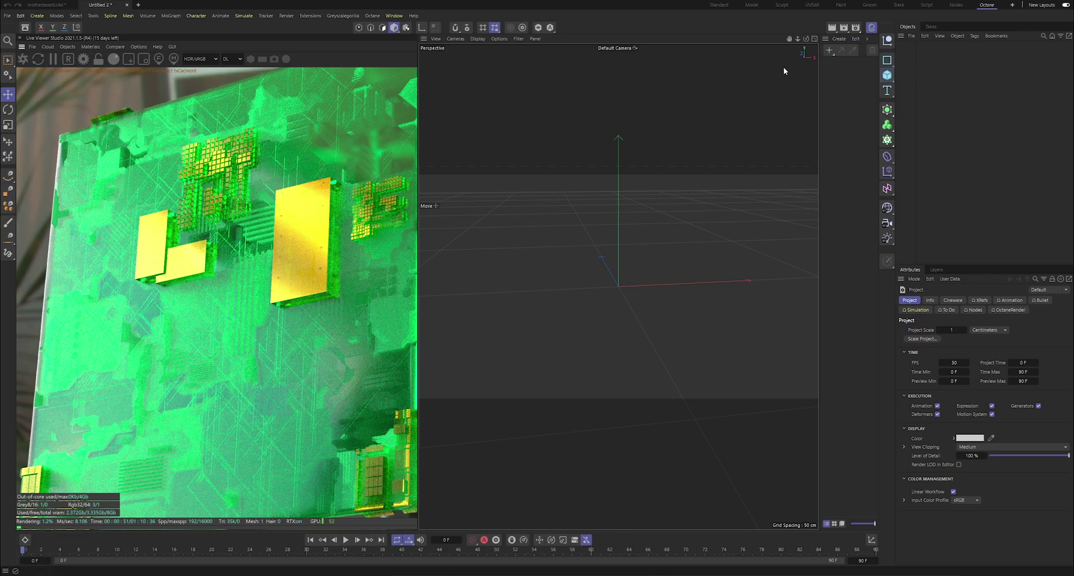
- Remove the mix material from Remesh in the motherboard project and copy OctaneCamera and Remesh into the new project
left_click(39, 5)
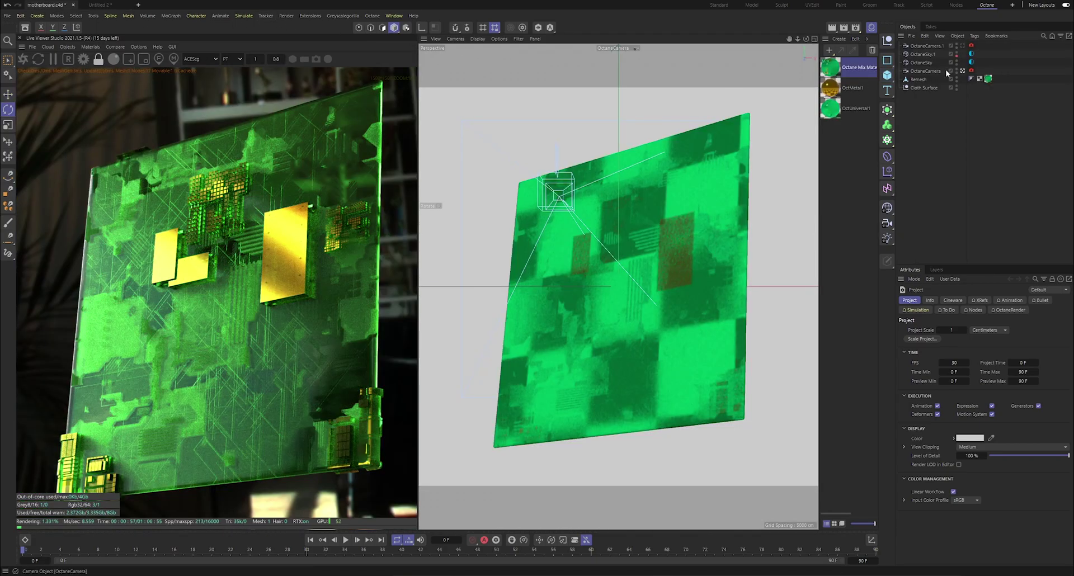
left_click(988, 79)
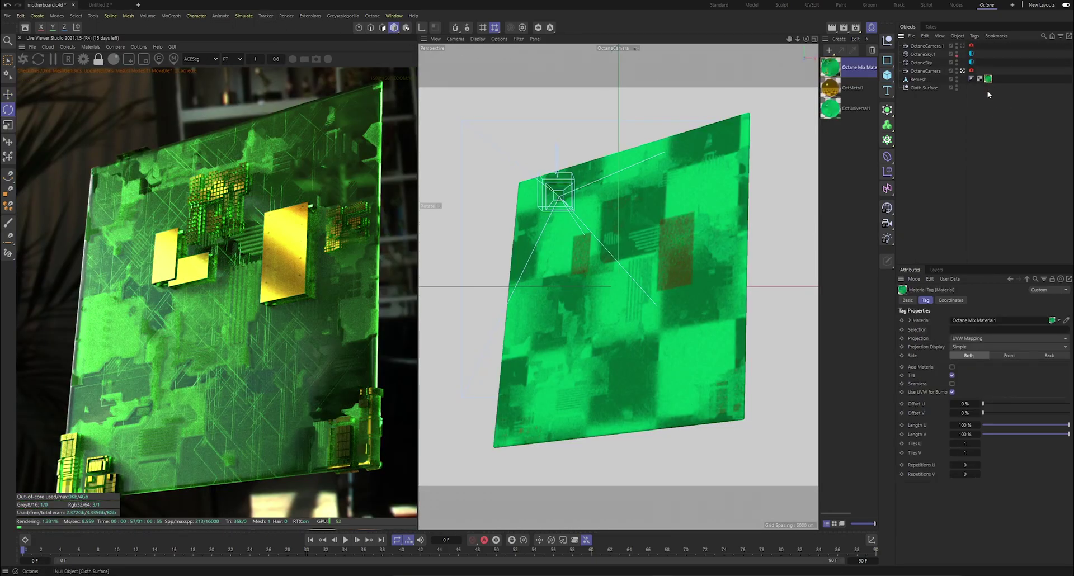
key("Delete")
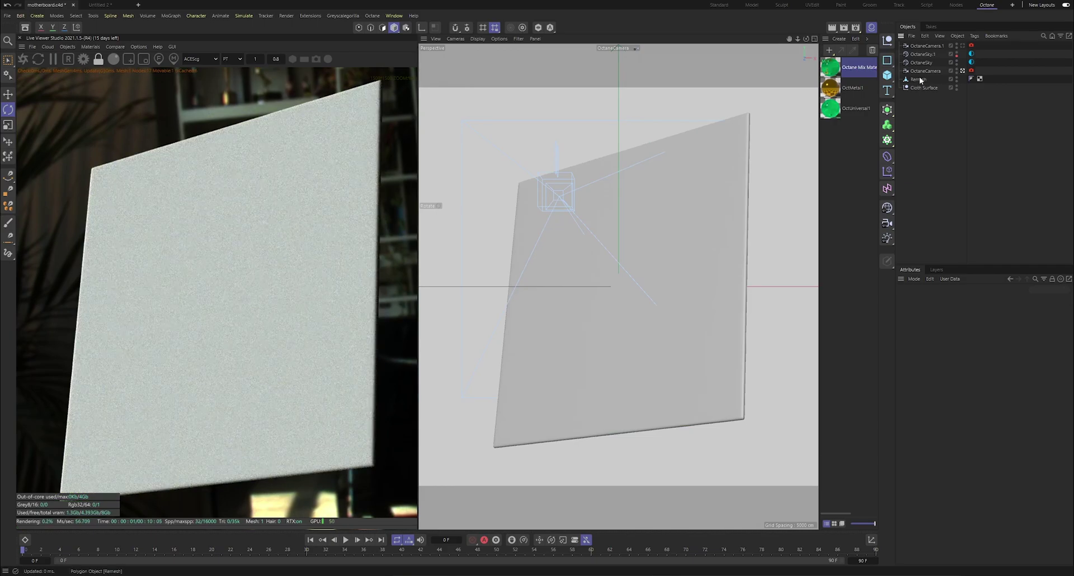
left_click(916, 78)
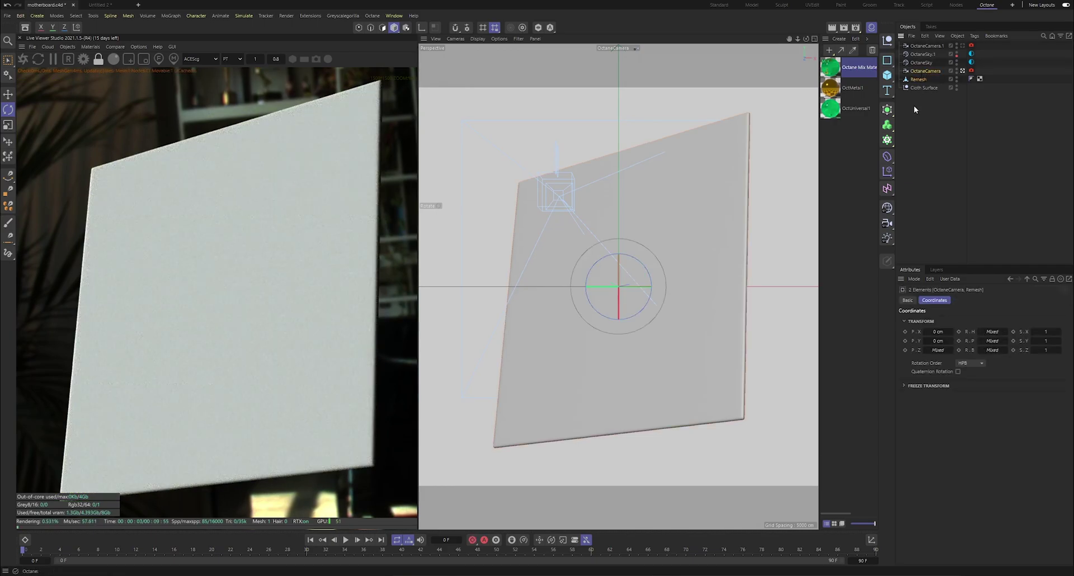
left_click(100, 4)
key("ctrl+v")
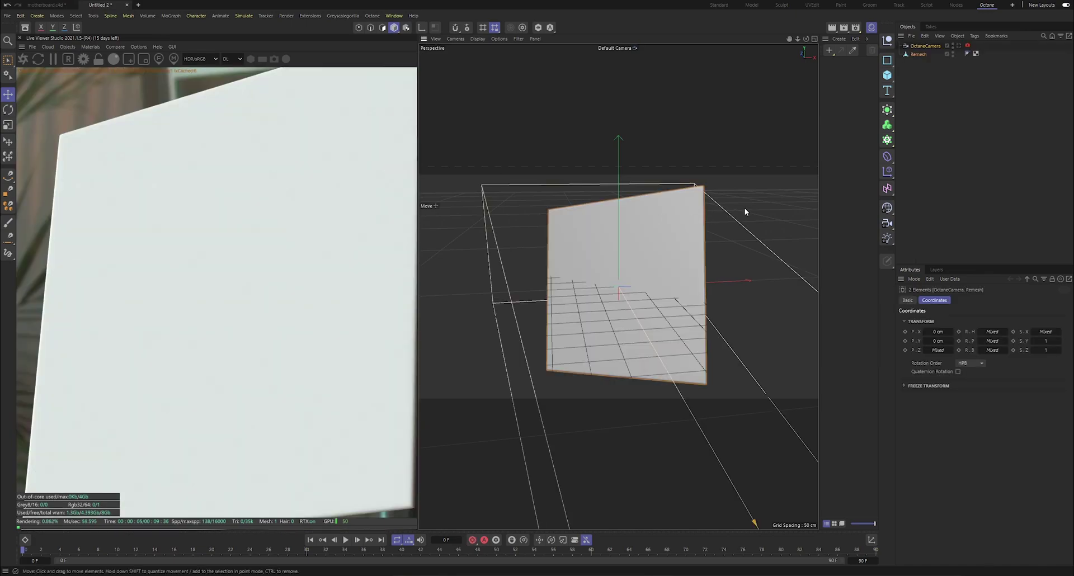
- Look through the OctaneCamera and set the render output size to 1500 x 1500 pixels
left_click(958, 46)
left_click(856, 27)
left_click(947, 66)
type("1500")
key("Tab")
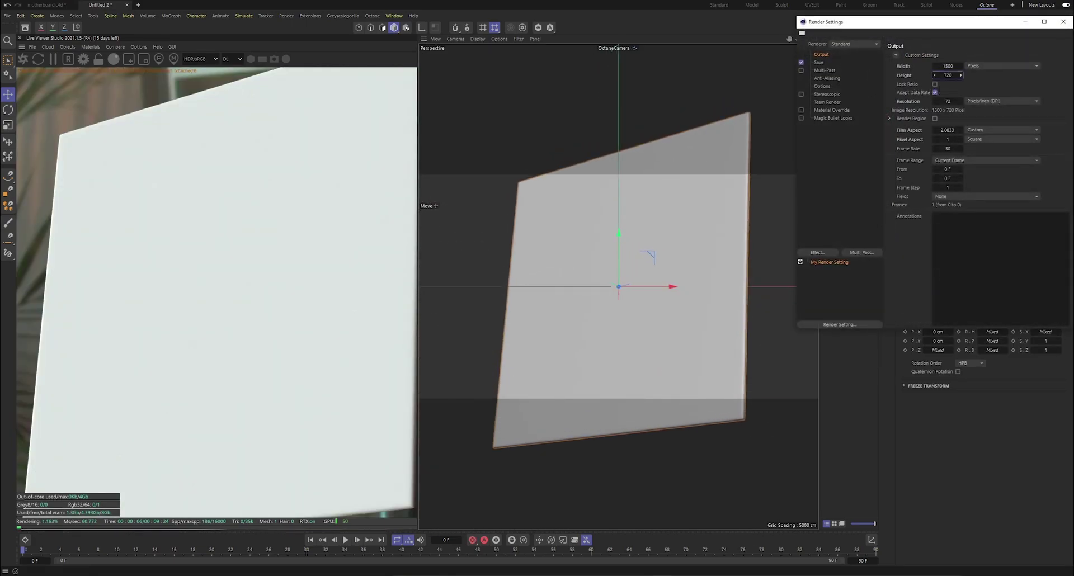
type("1500")
key("Return")
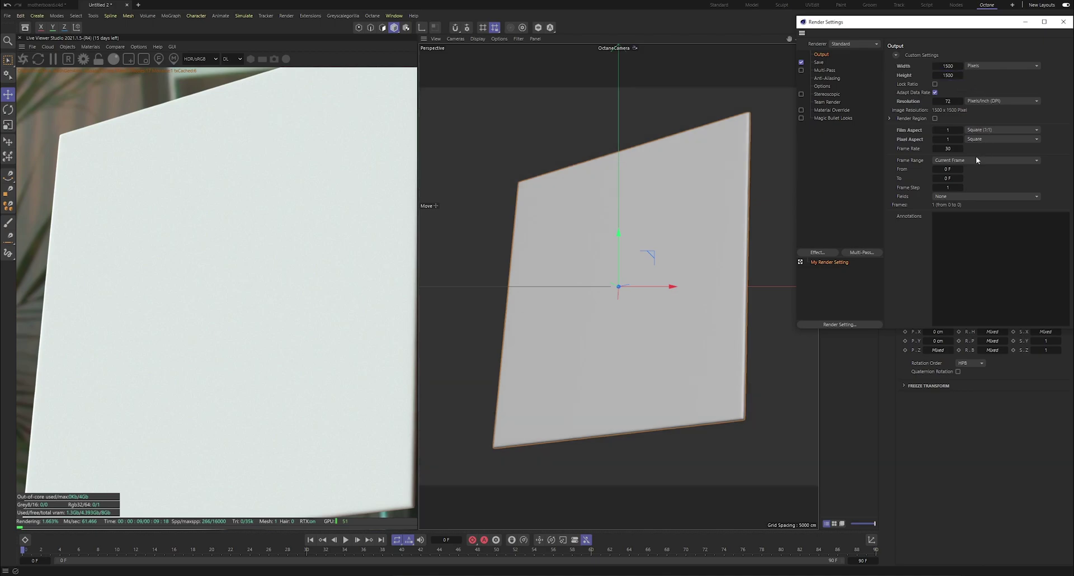
left_click(1063, 21)
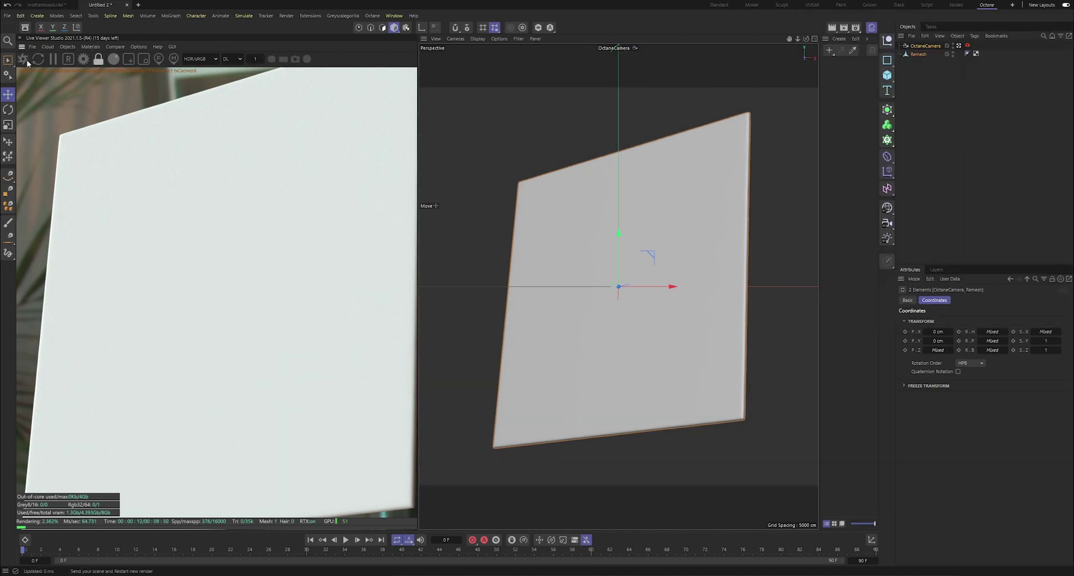
- Set the Live Viewer's colour space to ACEScg and its kernel to PT, fitting the whole square frame in view
left_click(200, 59)
left_click(208, 102)
left_click(232, 58)
left_click(232, 118)
scroll(246, 195, "down", 6)
scroll(245, 224, "up", 2)
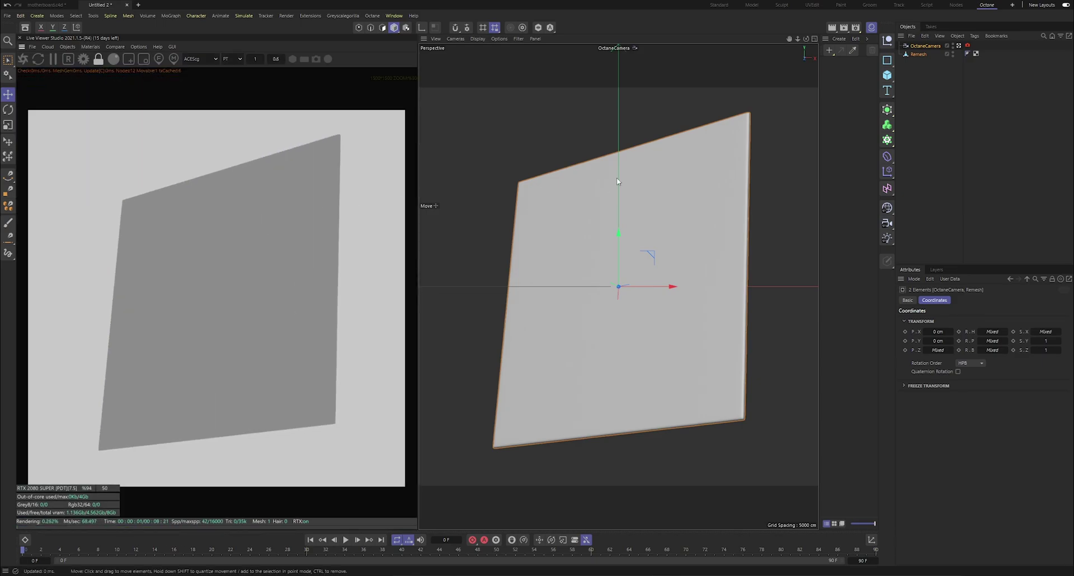
- Set the Remesh object's heading, pitch and bank rotation to 0°
left_click(920, 54)
double_click(993, 332)
type("0")
key("Tab")
type("0")
key("Tab")
type("0")
key("Return")
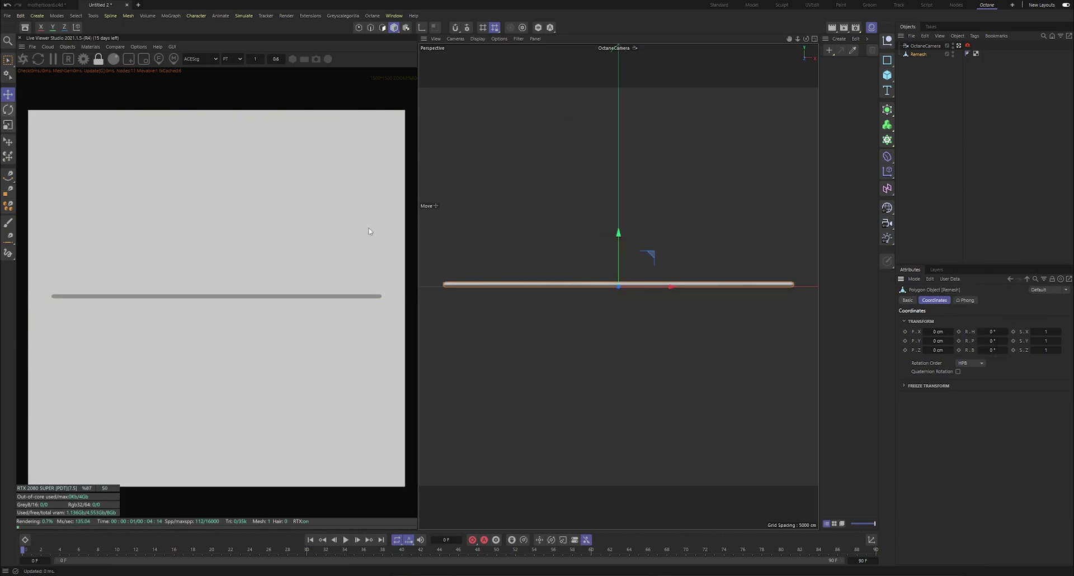
- Rotate the Remesh panel upright to face the camera, with its pitch set to 90°, and deselect it
left_click(8, 110)
left_click_drag(618, 304, 625, 351)
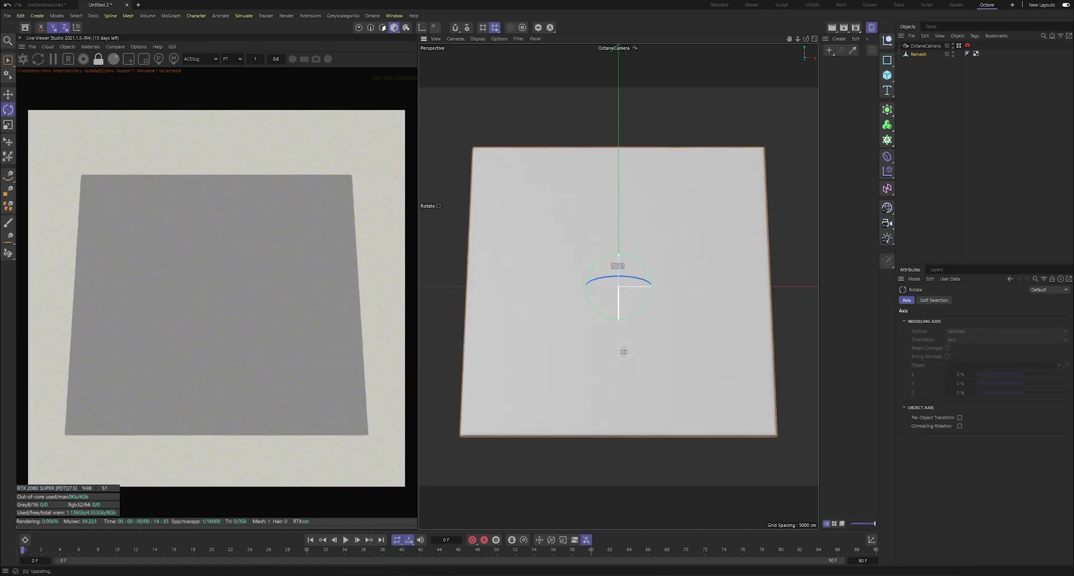
left_click(918, 55)
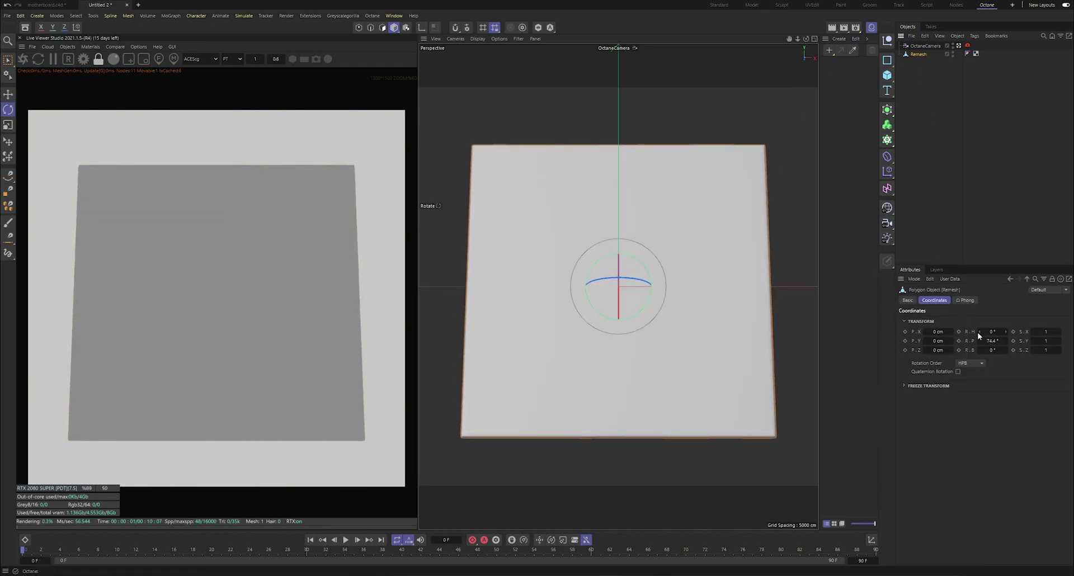
left_click(992, 341)
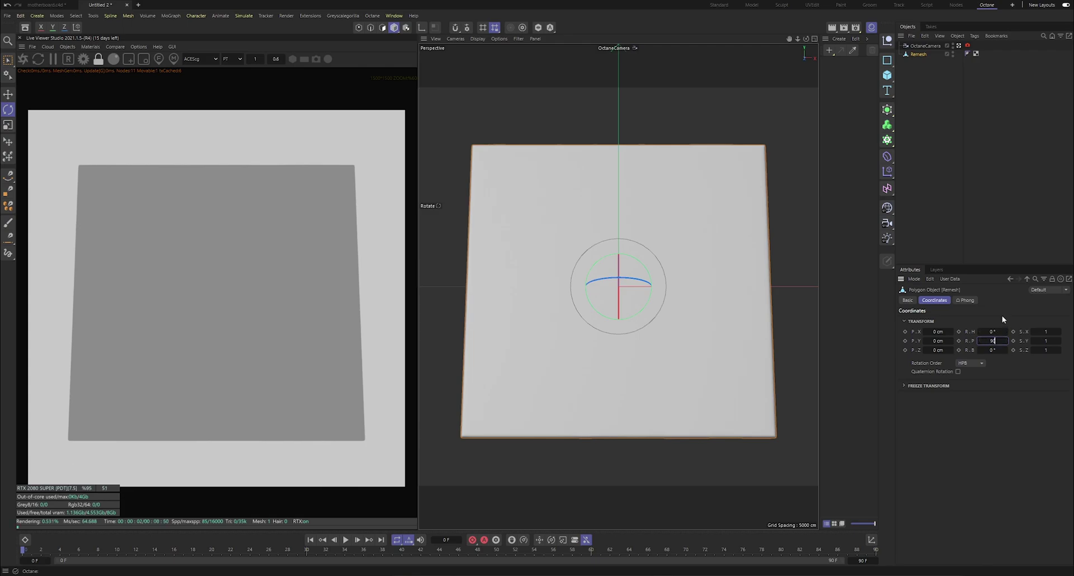
key("Return")
left_click(905, 239)
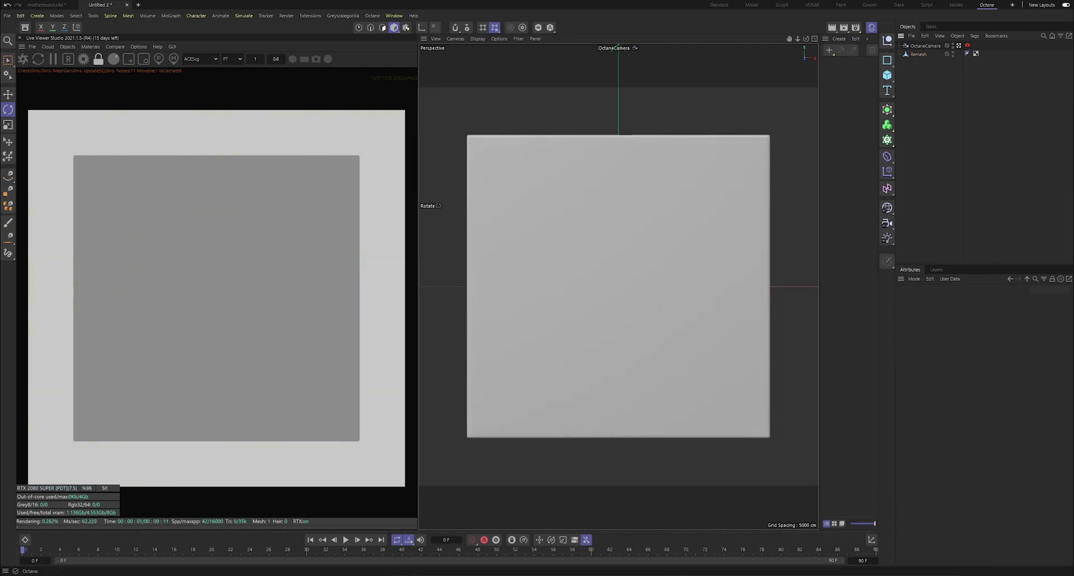
- Launch JSplacement and open its JSplacement: Classic generator
key("super")
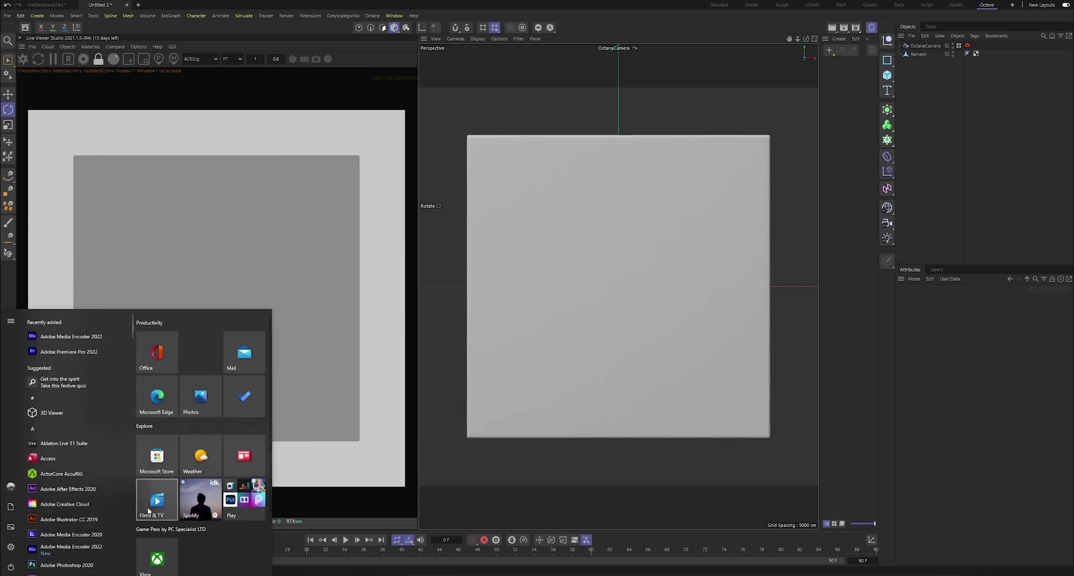
type("jsplace")
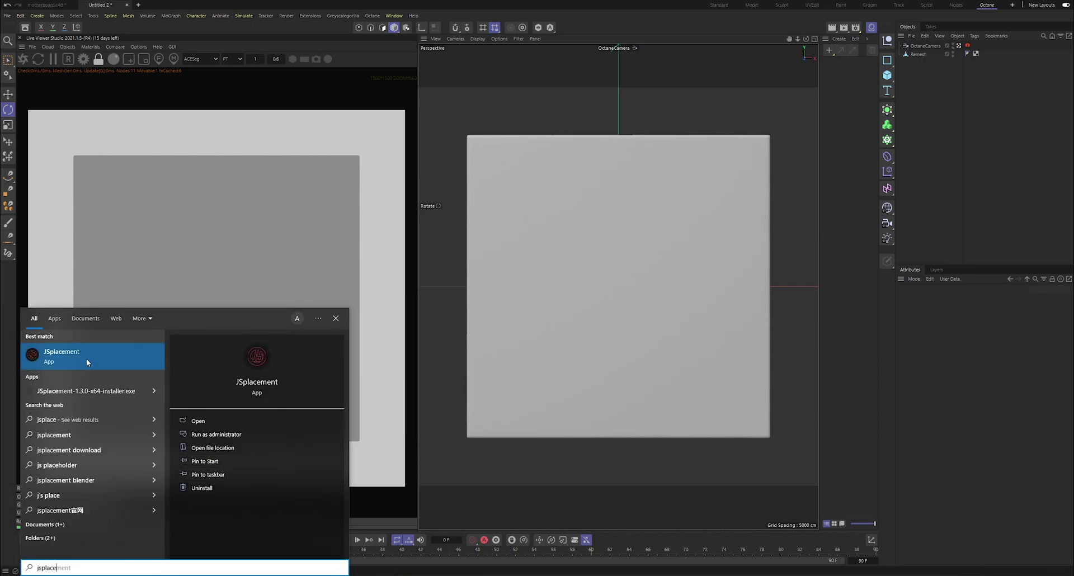
left_click(86, 358)
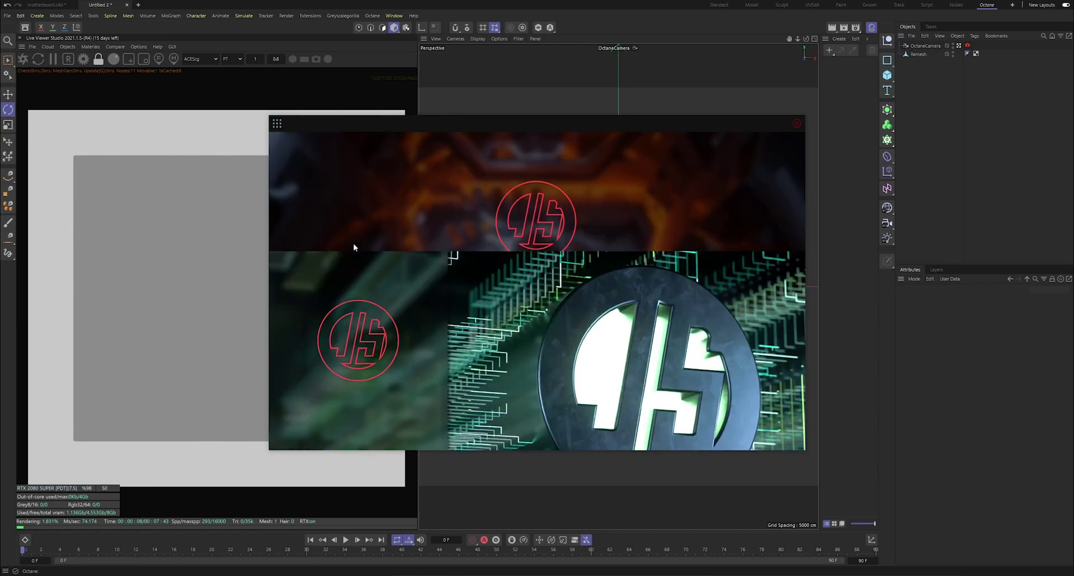
mouse_move(533, 129)
left_mouse_down()
mouse_move(555, 128)
mouse_move(528, 133)
left_mouse_up()
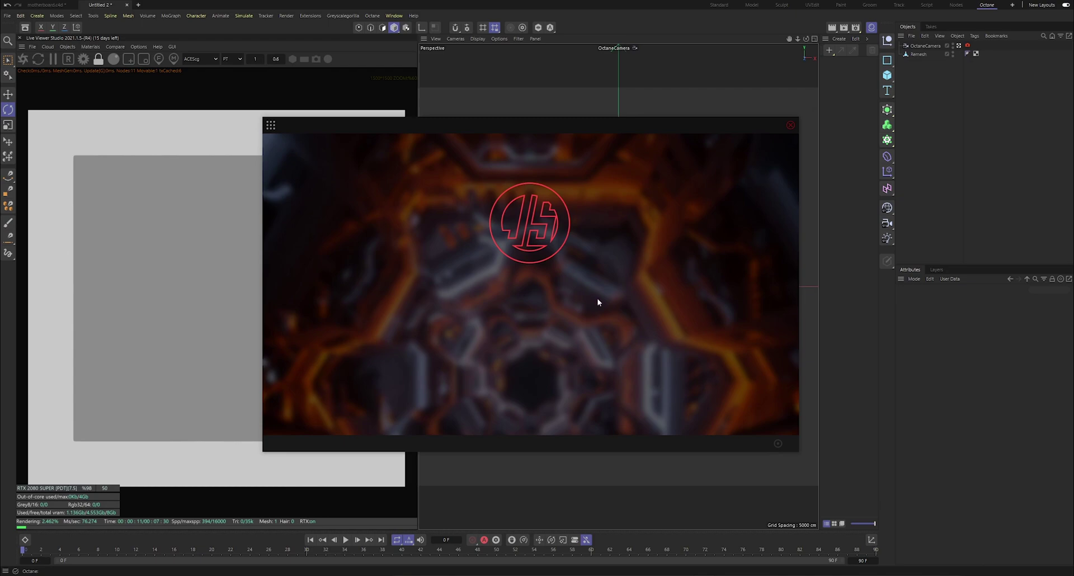
left_click(272, 125)
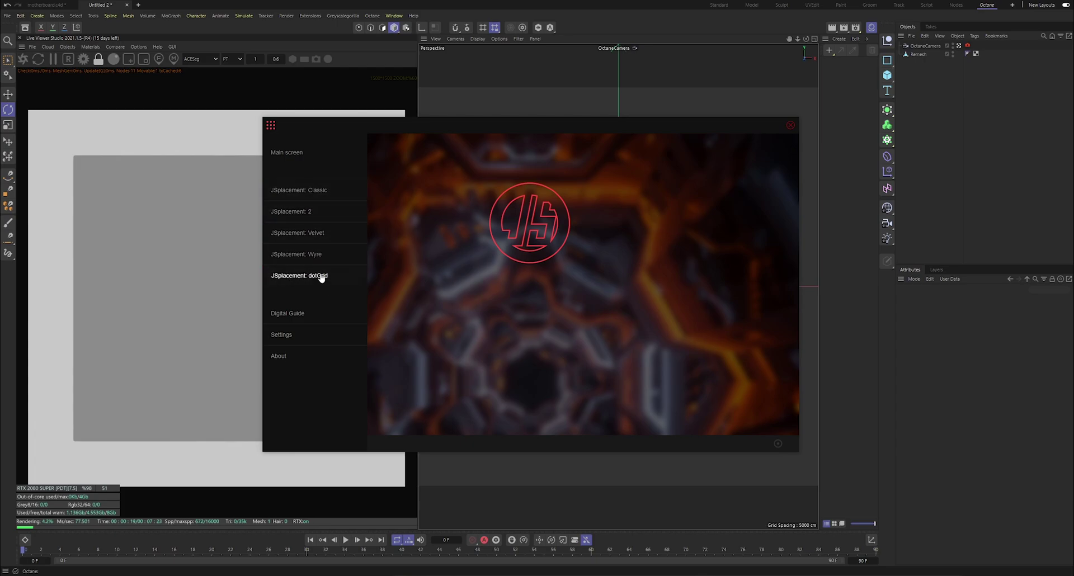
left_click_drag(500, 128, 476, 128)
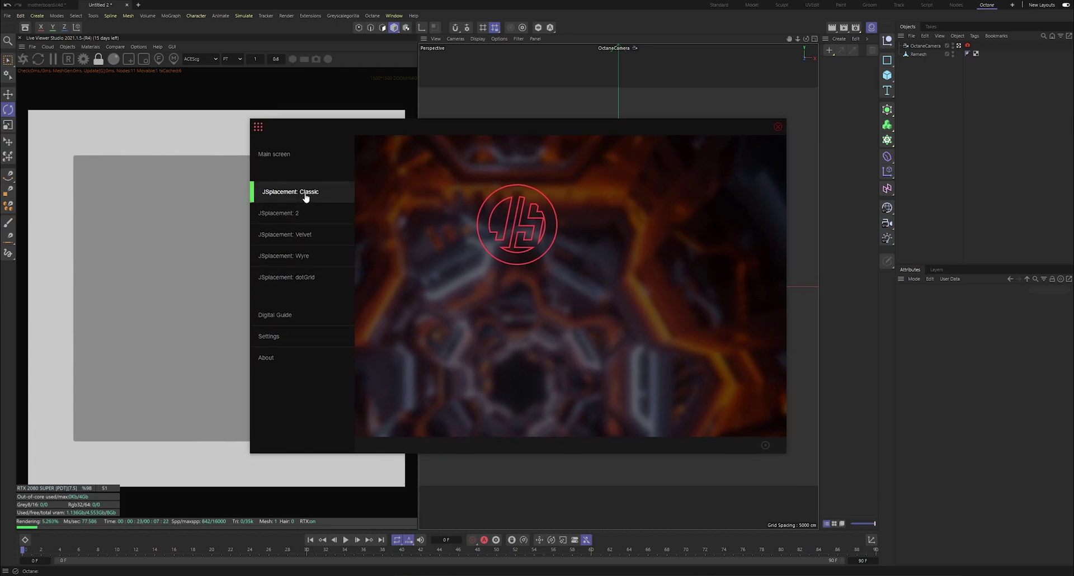
left_click(304, 195)
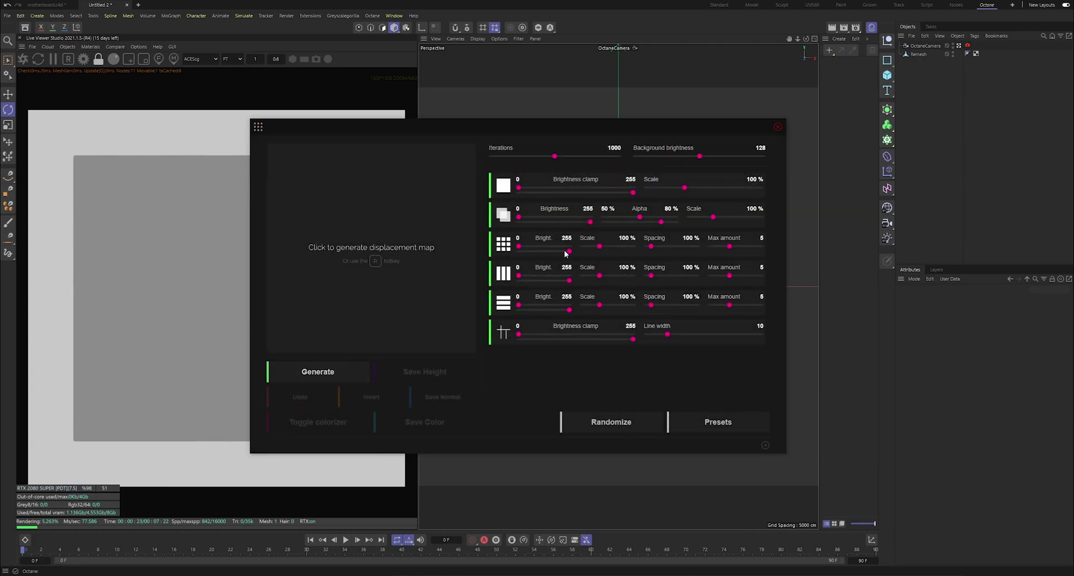
- Generate several displacement maps in the Classic generator with its default settings
left_click(313, 369)
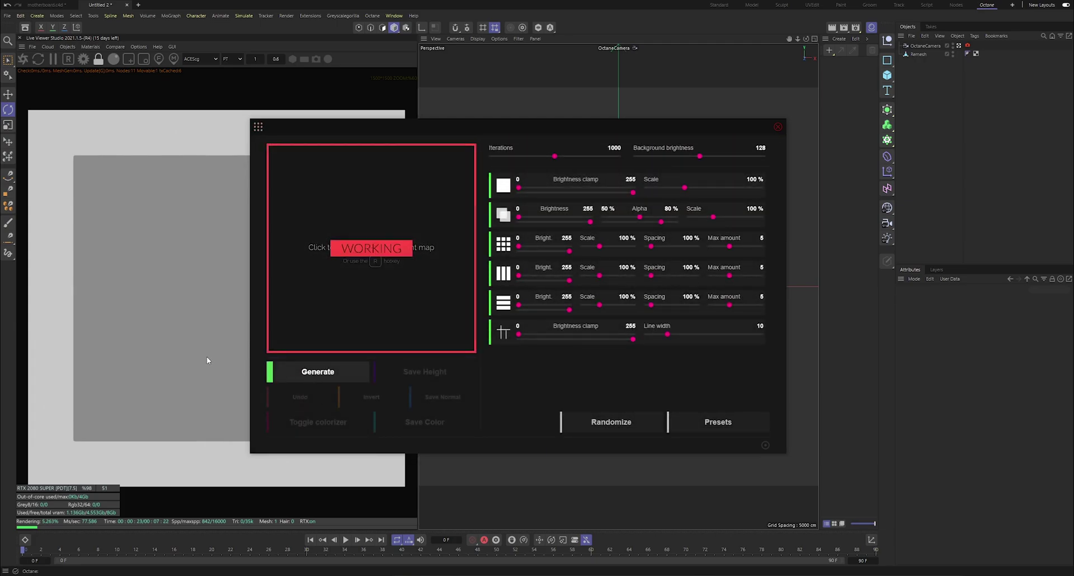
left_click(340, 367)
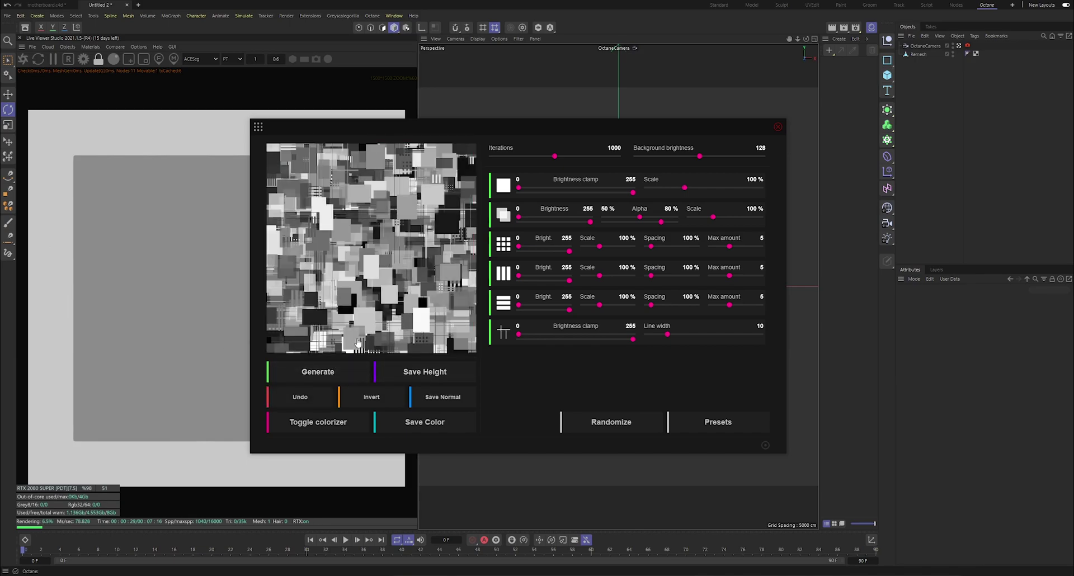
left_click(352, 364)
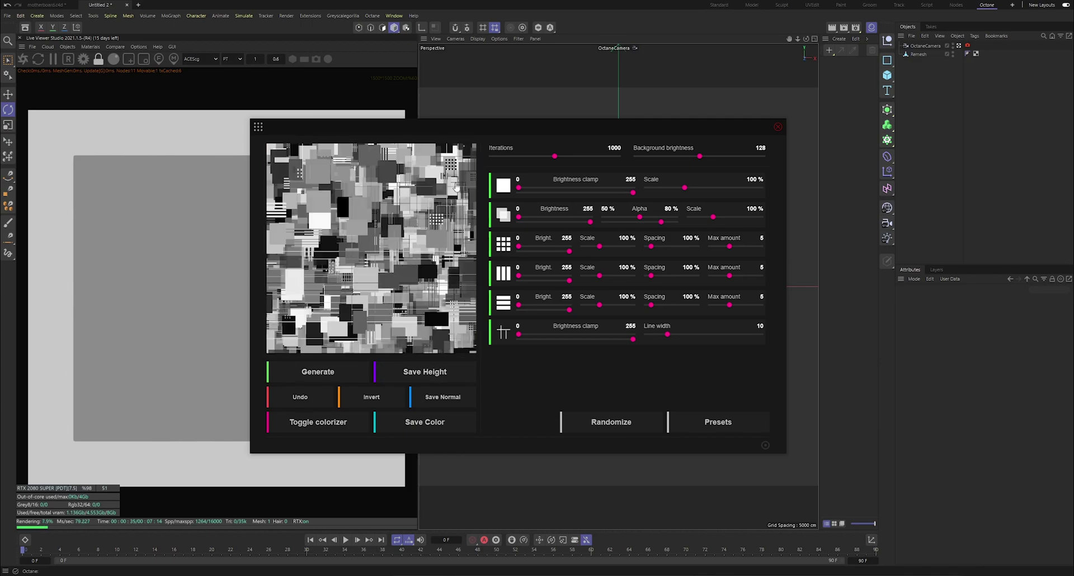
left_click(359, 261)
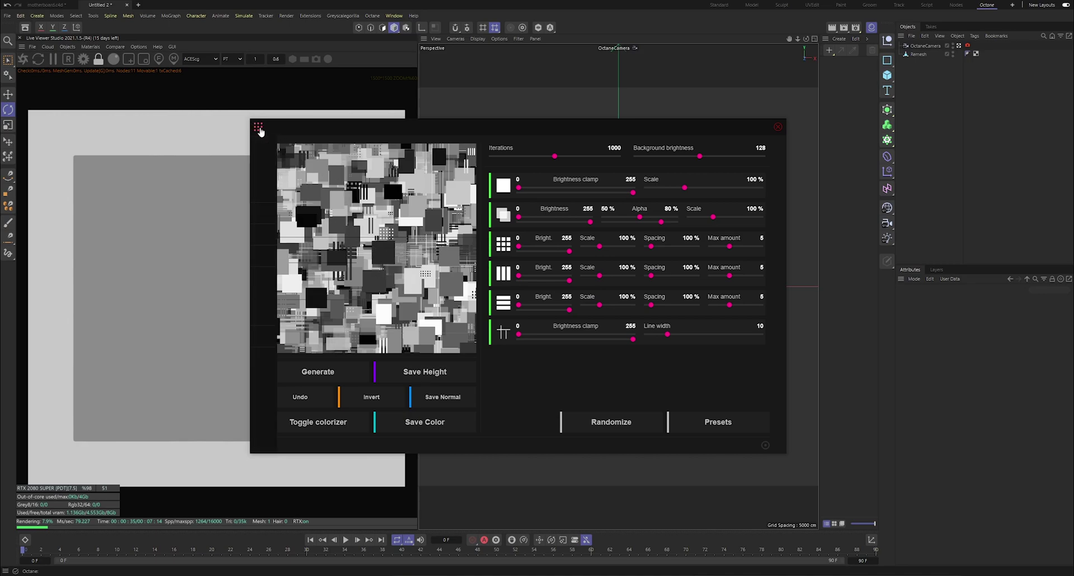
- Set the Classic iterations to 330, square scale to 147%, horizontal-bar scale to 89% and spacing to 160%, and line width to 11
left_click_drag(554, 157, 517, 159)
mouse_move(503, 159)
left_mouse_down()
mouse_move(598, 160)
mouse_move(512, 159)
left_mouse_up()
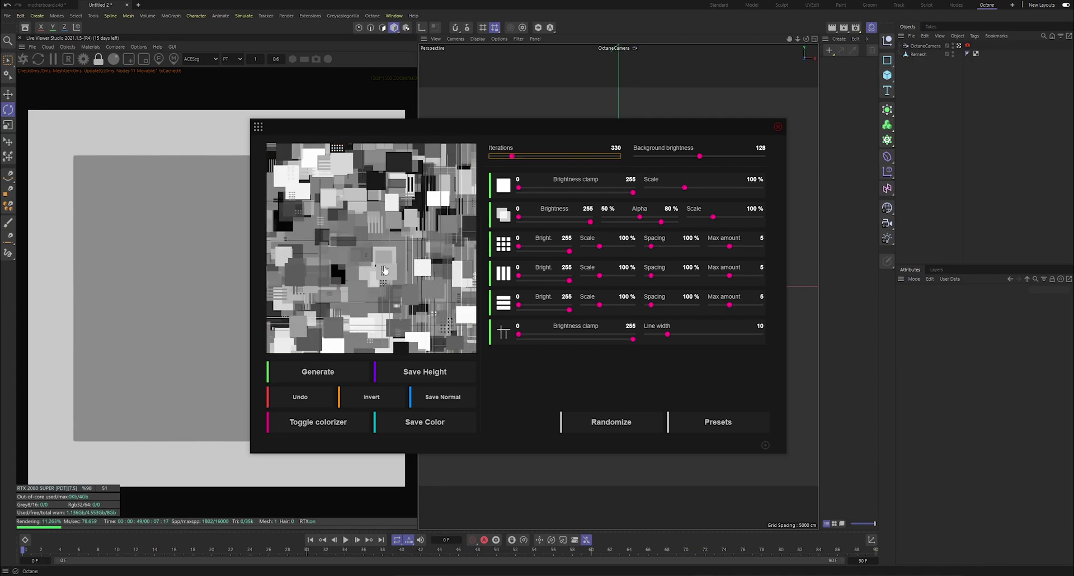
left_click_drag(519, 246, 568, 220)
left_click_drag(519, 195, 718, 190)
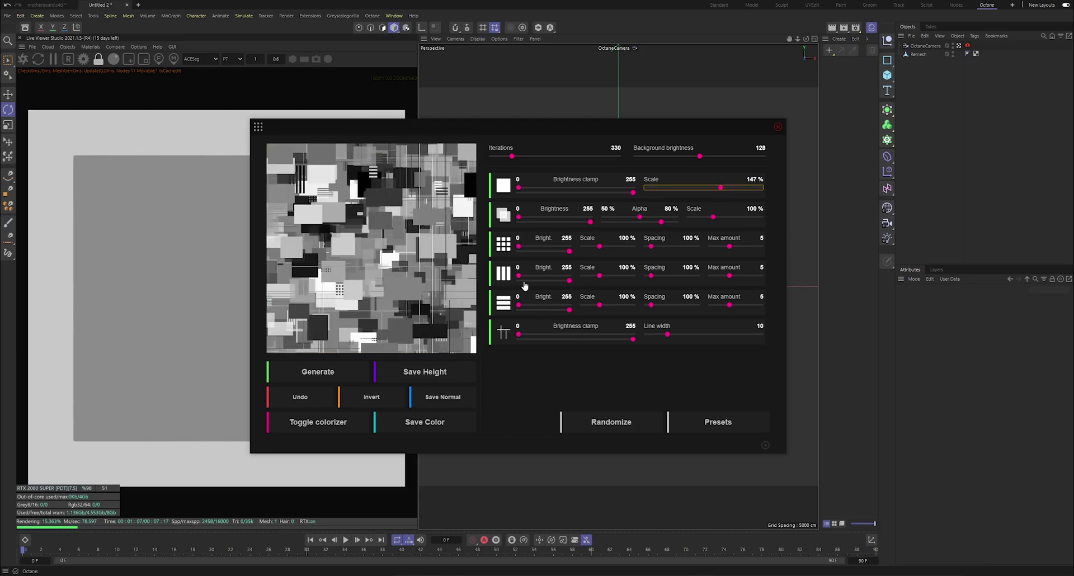
left_click(519, 307)
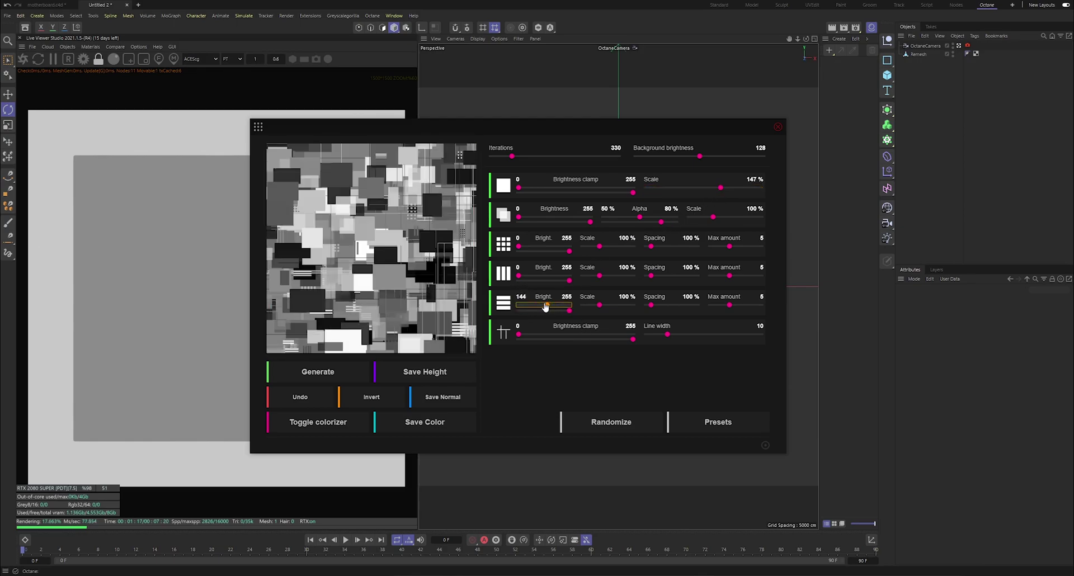
left_click_drag(599, 305, 653, 307)
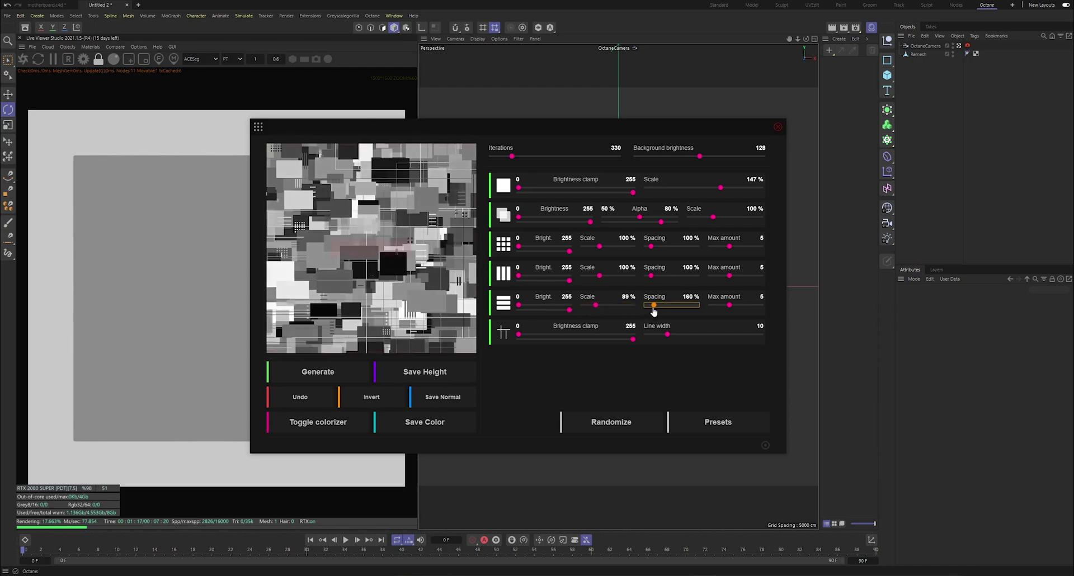
mouse_move(681, 336)
left_mouse_down()
mouse_move(712, 334)
mouse_move(694, 339)
left_mouse_up()
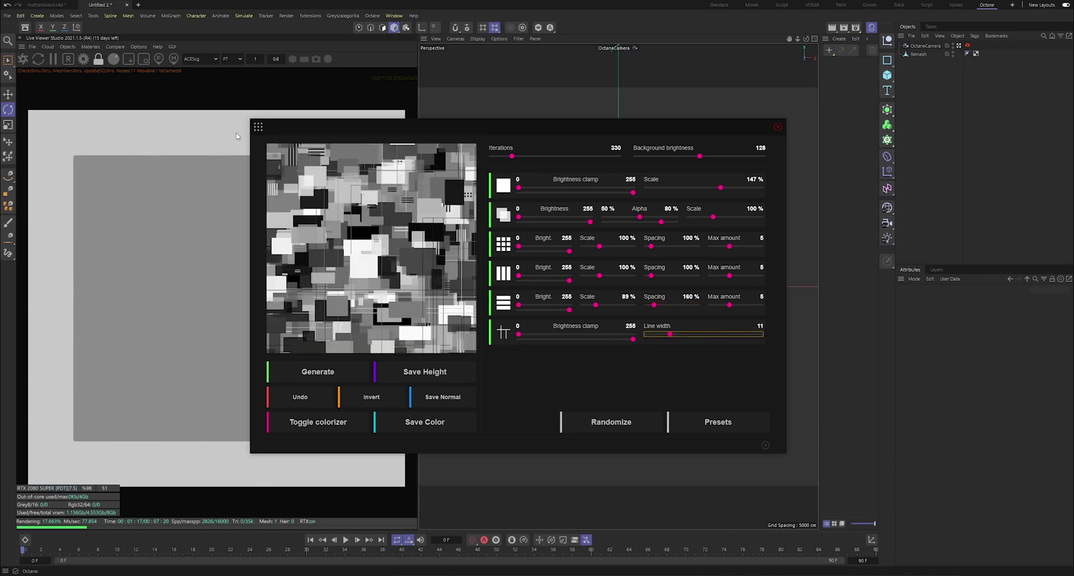
- Switch to the JSplacement: 2 generator and generate a displacement map from the Classic Set sprites
left_click(258, 127)
left_click(308, 218)
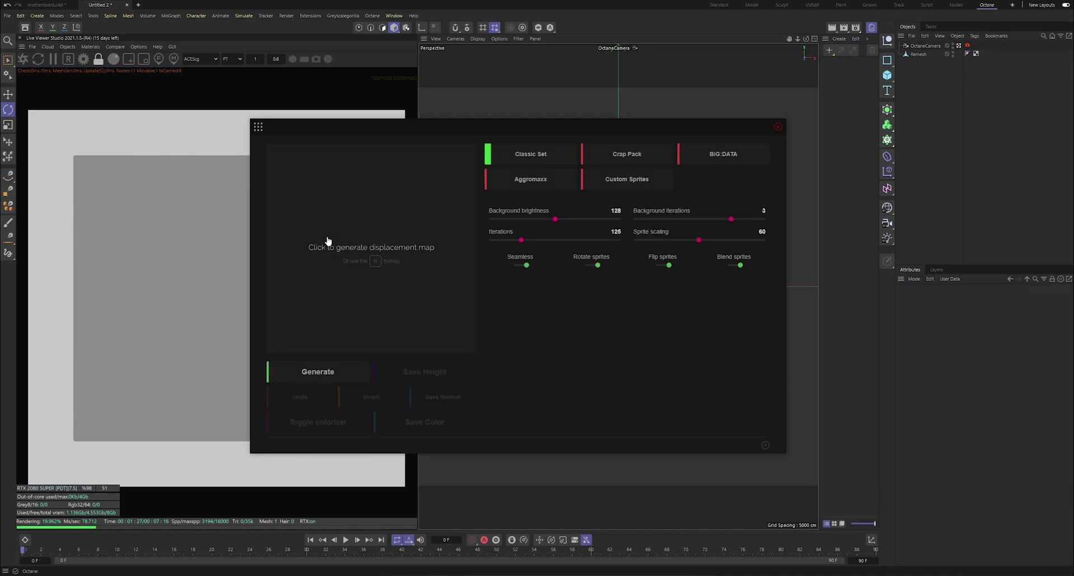
left_click(370, 261)
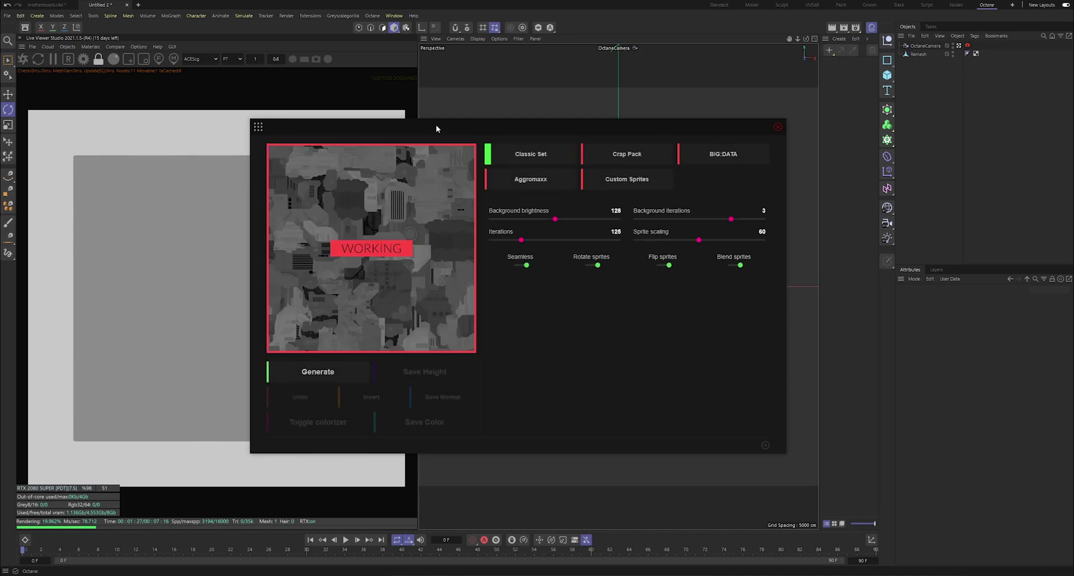
left_click_drag(435, 125, 626, 127)
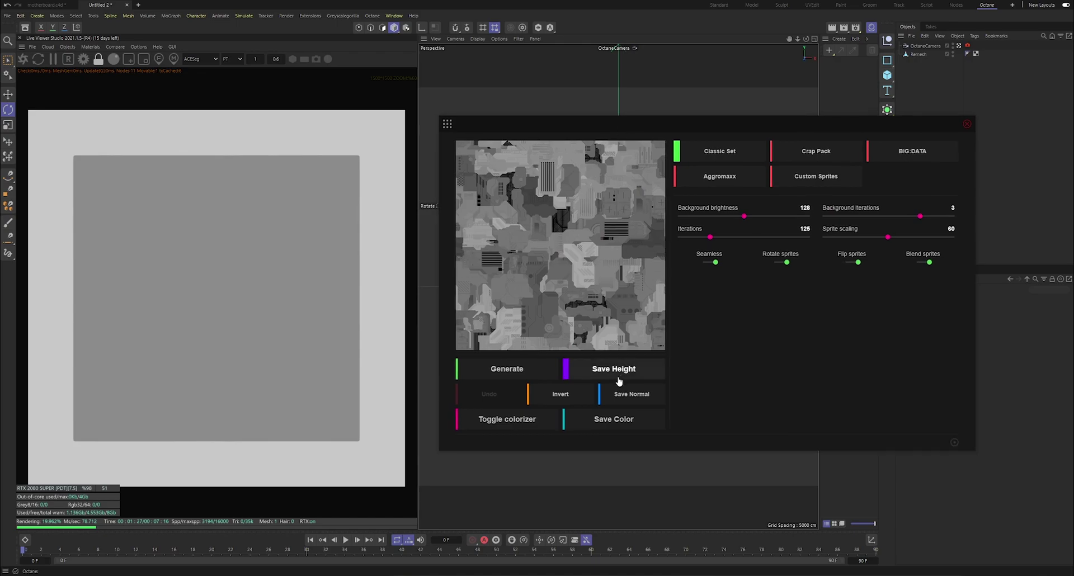
- Set the background brightness to 46 and the iterations to 10, regenerating the map to compare values
left_click_drag(709, 240, 693, 237)
left_click_drag(612, 125, 588, 128)
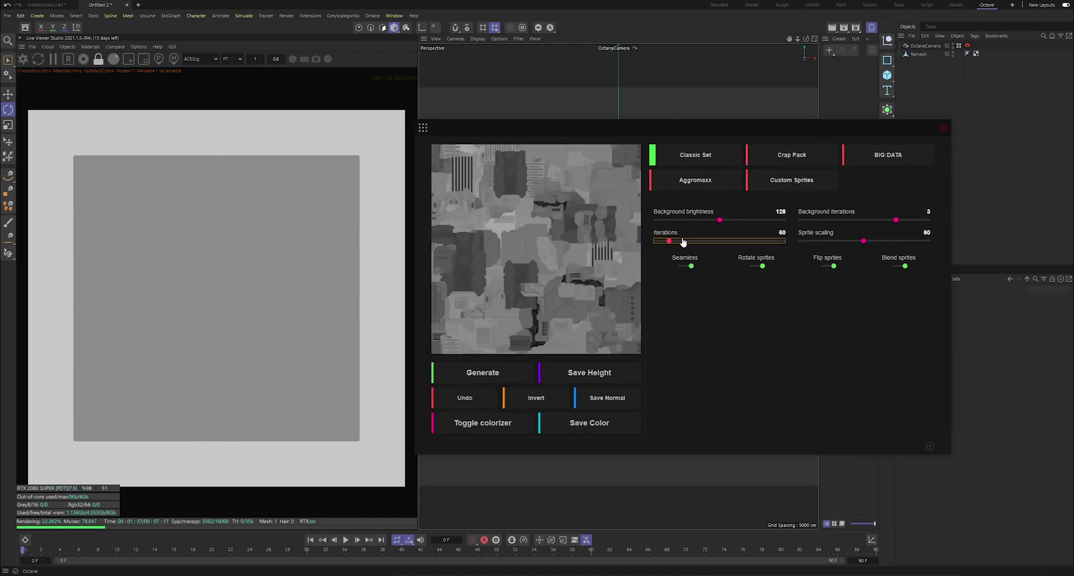
mouse_move(683, 241)
left_mouse_down()
mouse_move(701, 240)
mouse_move(680, 223)
left_mouse_up()
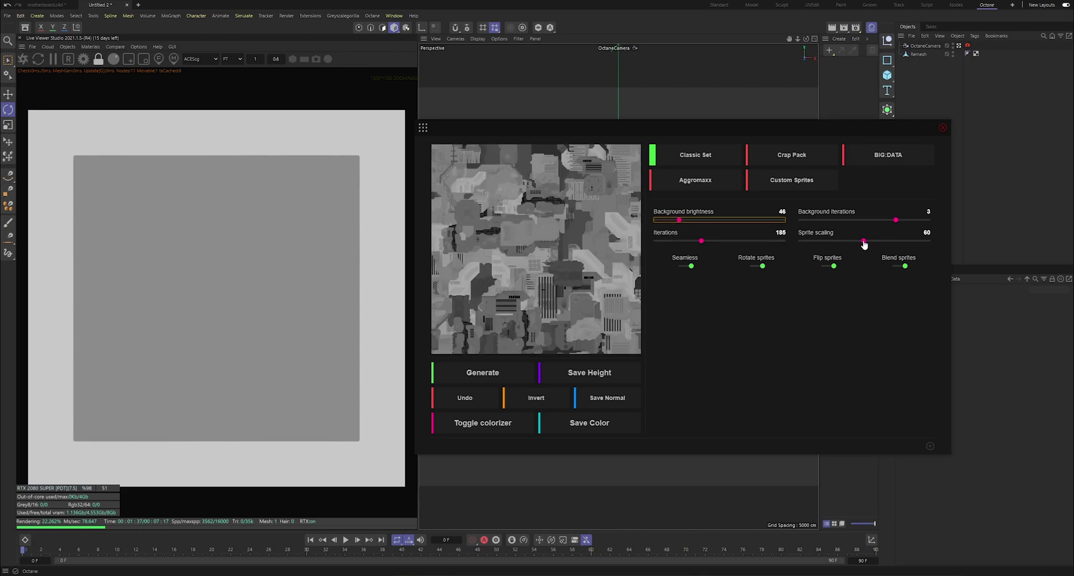
left_click_drag(701, 240, 666, 241)
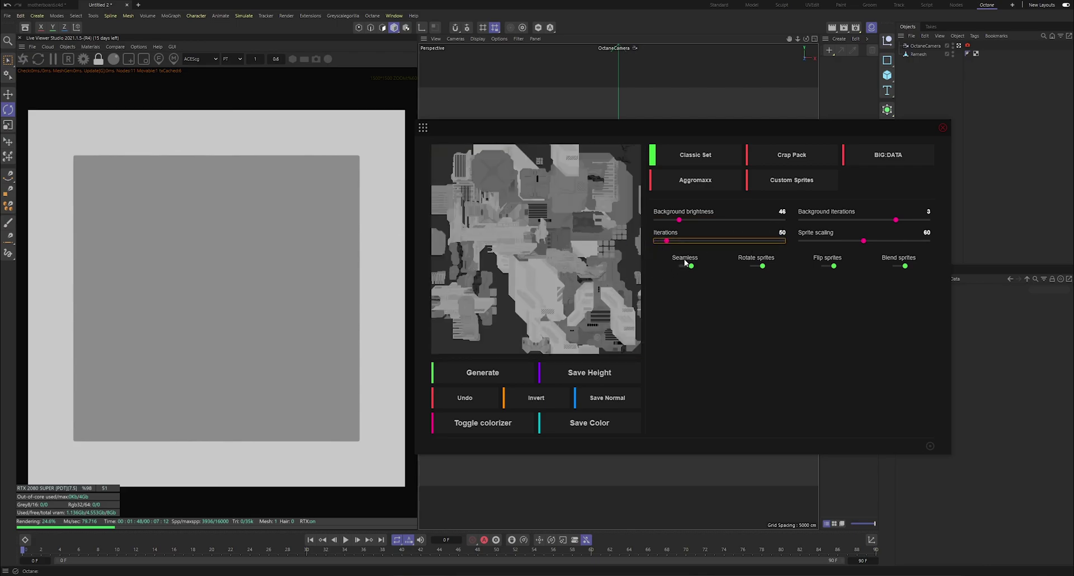
left_click_drag(666, 241, 657, 244)
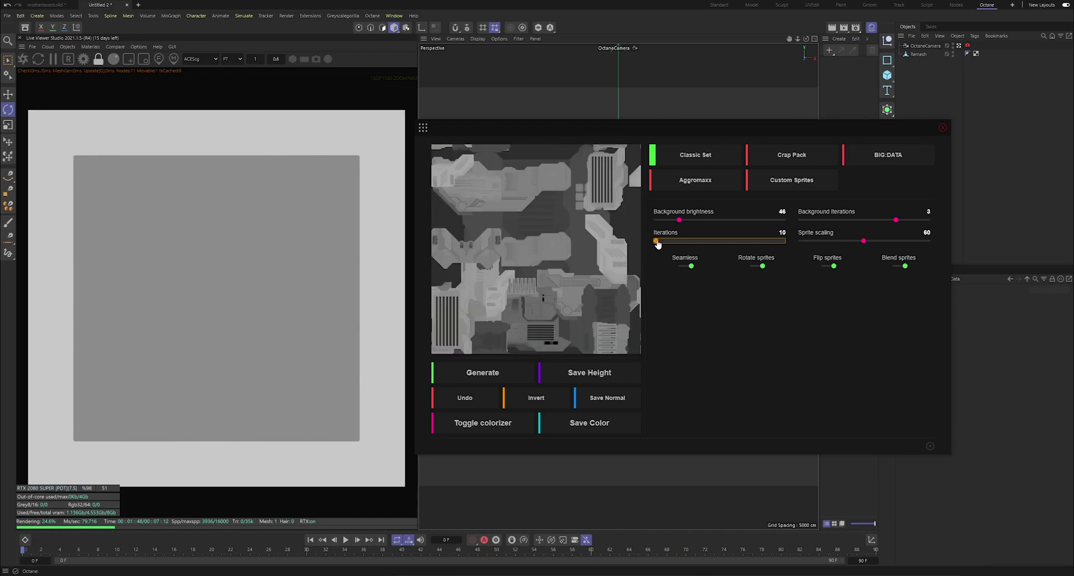
- Try out the other sprite sets for the map, including Crap Pack and Custom Sprites
left_click(805, 154)
left_click(676, 164)
left_click(885, 156)
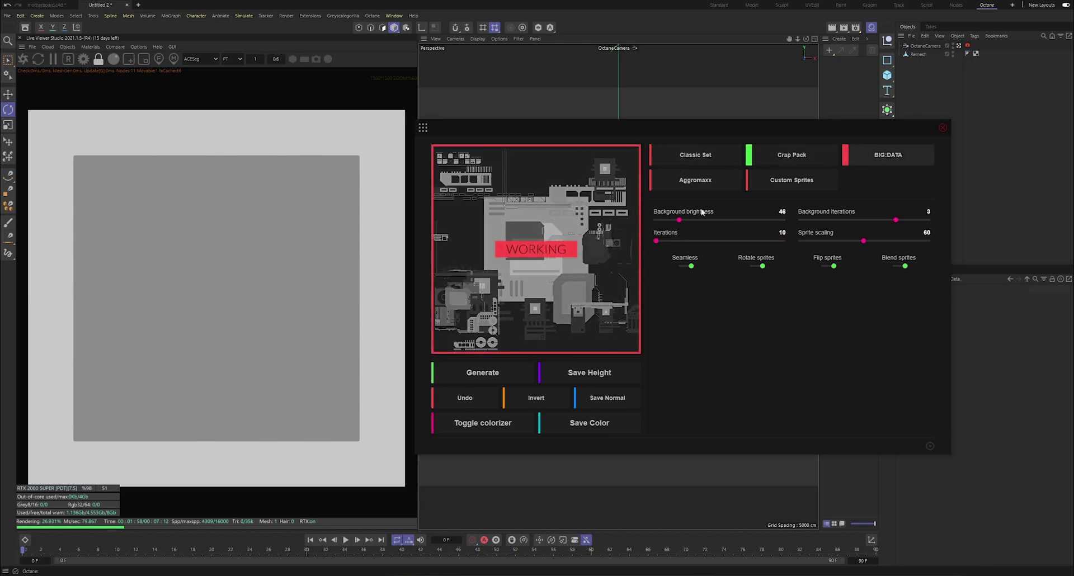
left_click(807, 185)
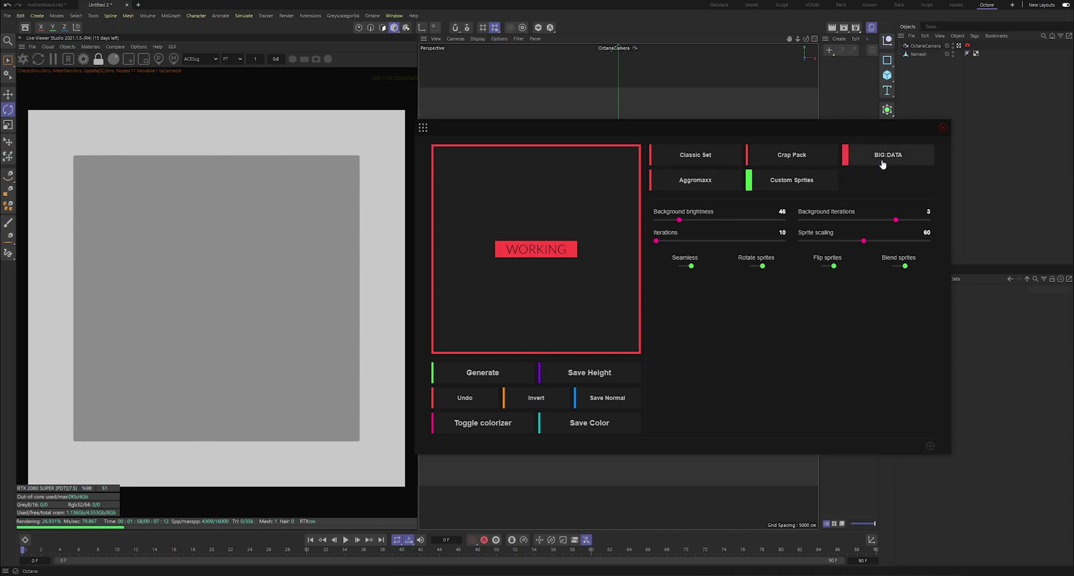
- Generate a circuit-like map from the Crap Pack sprites and save its height map in the jsplacement folder under the default name
left_click(800, 158)
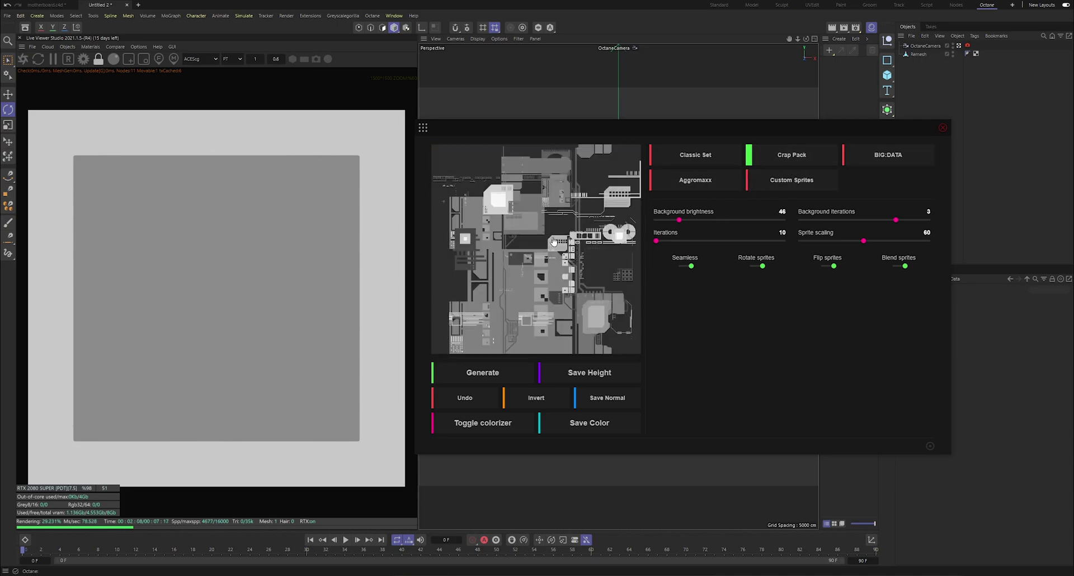
left_click(568, 255)
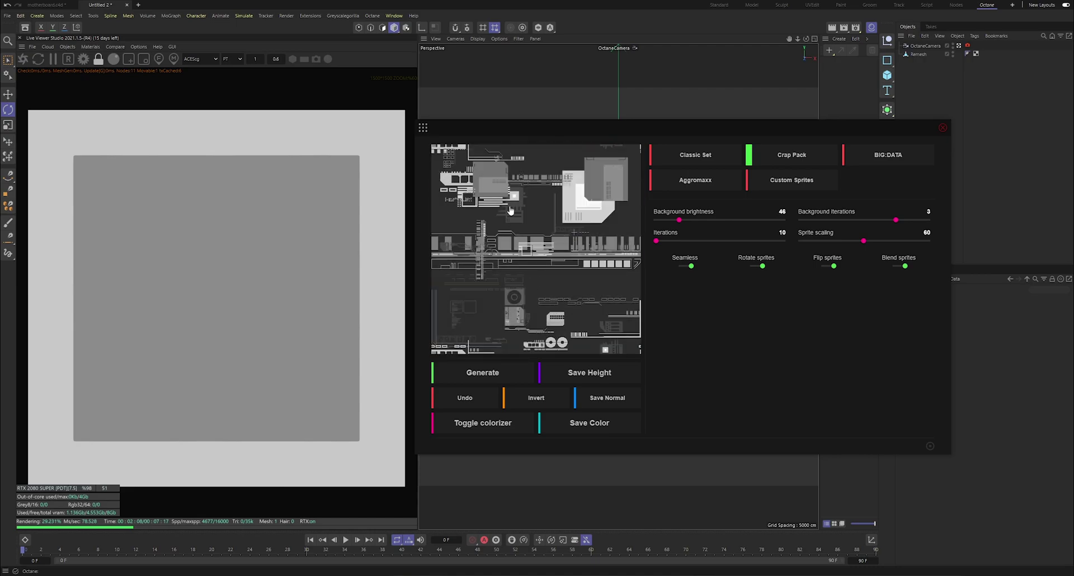
left_click(585, 375)
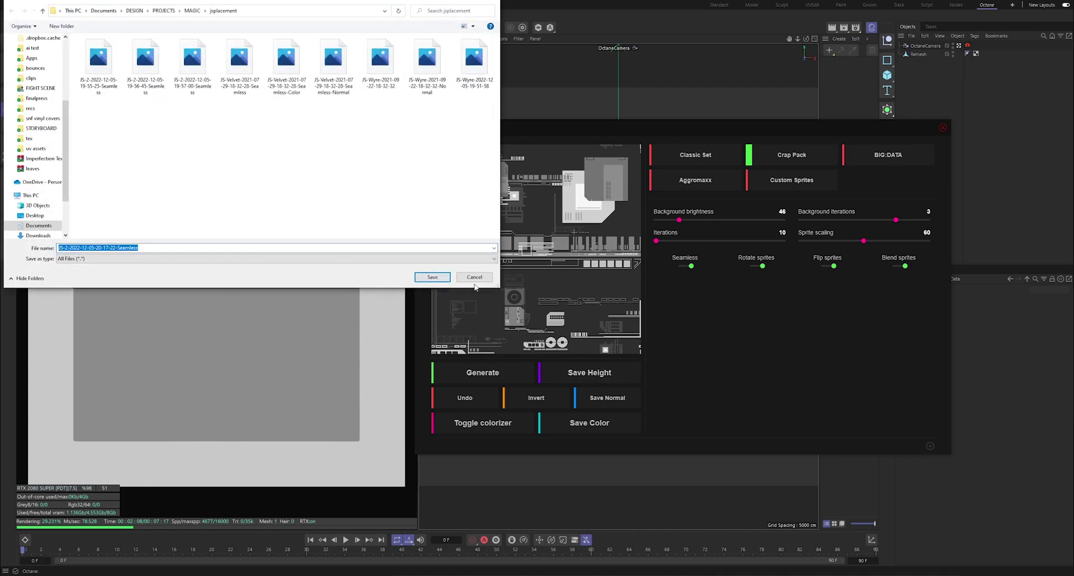
left_click(434, 277)
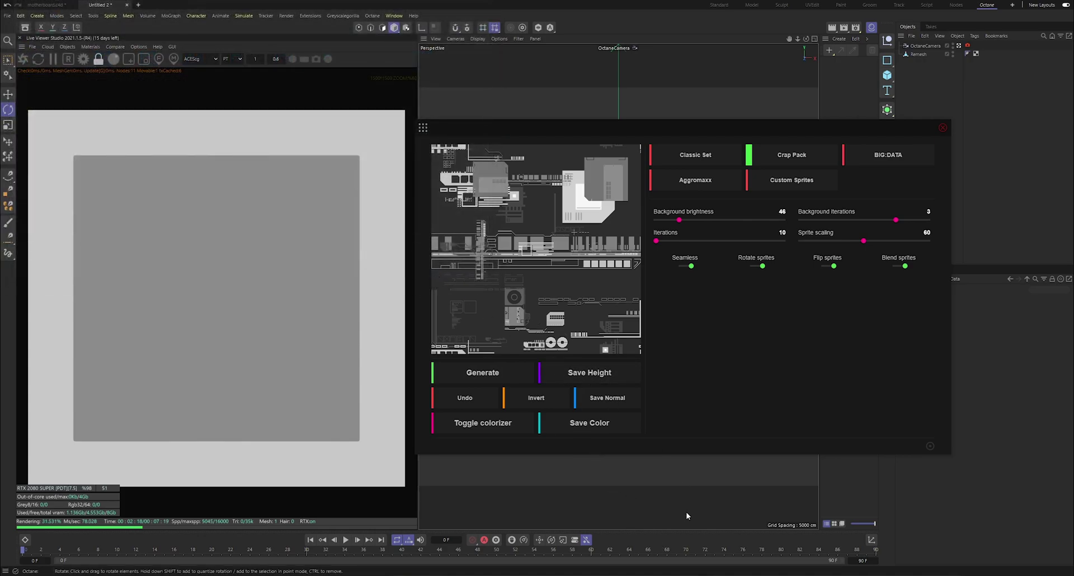
- Check for the saved map in File Explorer's jsplacement folder and close JSplacement
left_click(626, 548)
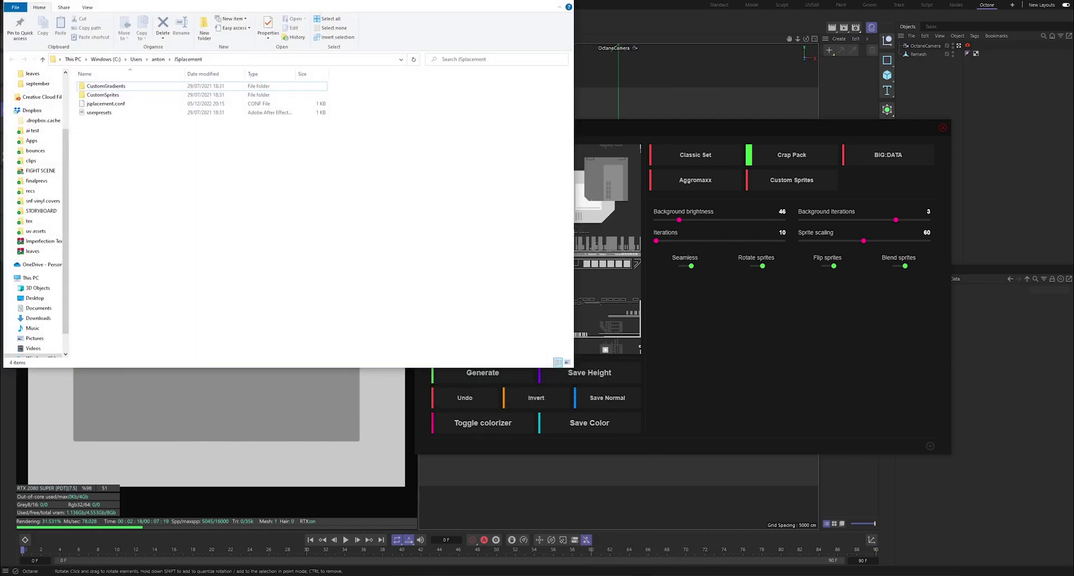
left_click(564, 5)
left_click(671, 575)
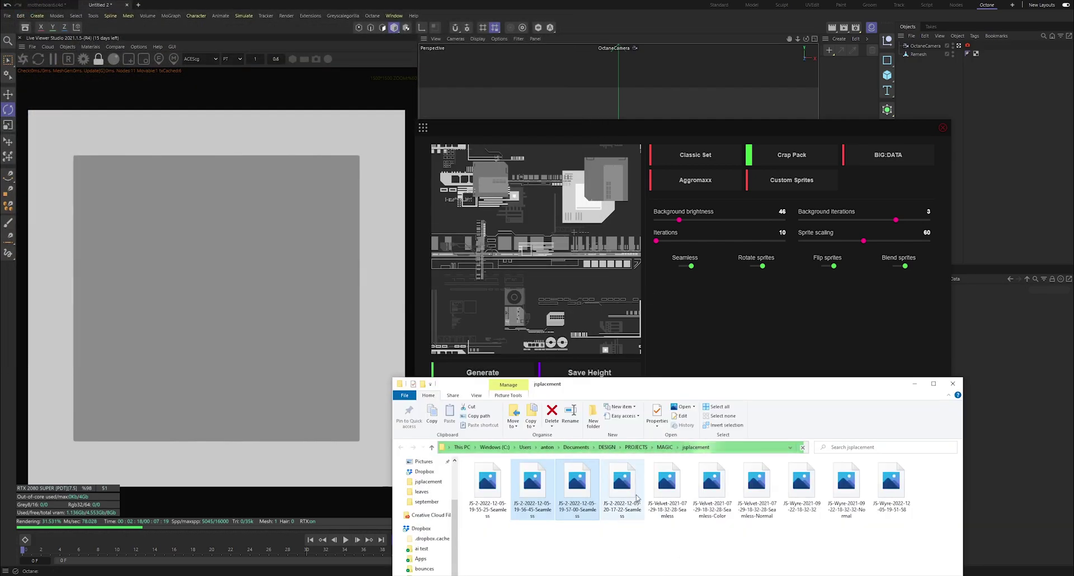
left_click(942, 128)
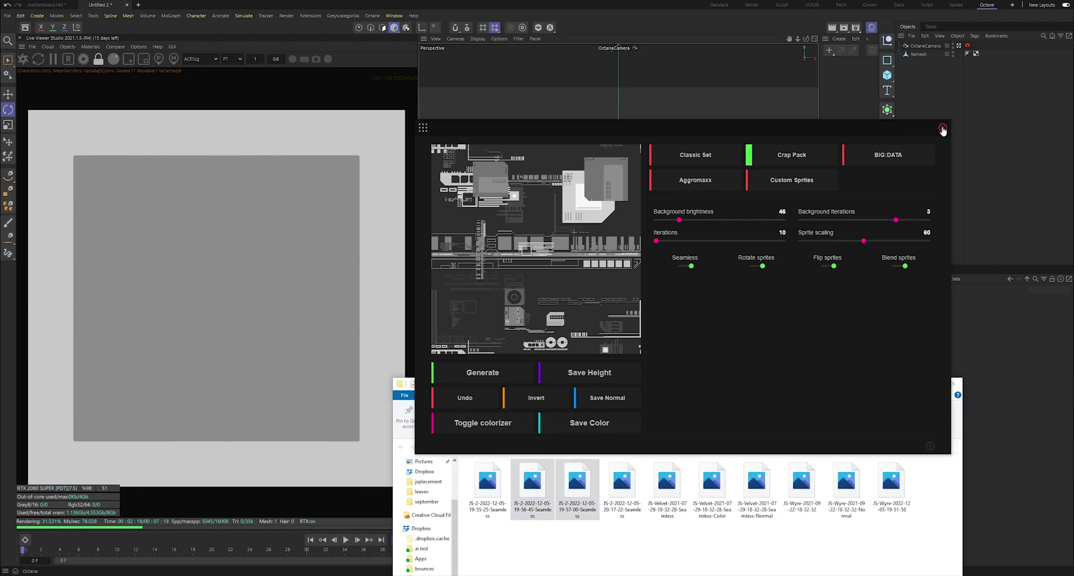
left_click(943, 128)
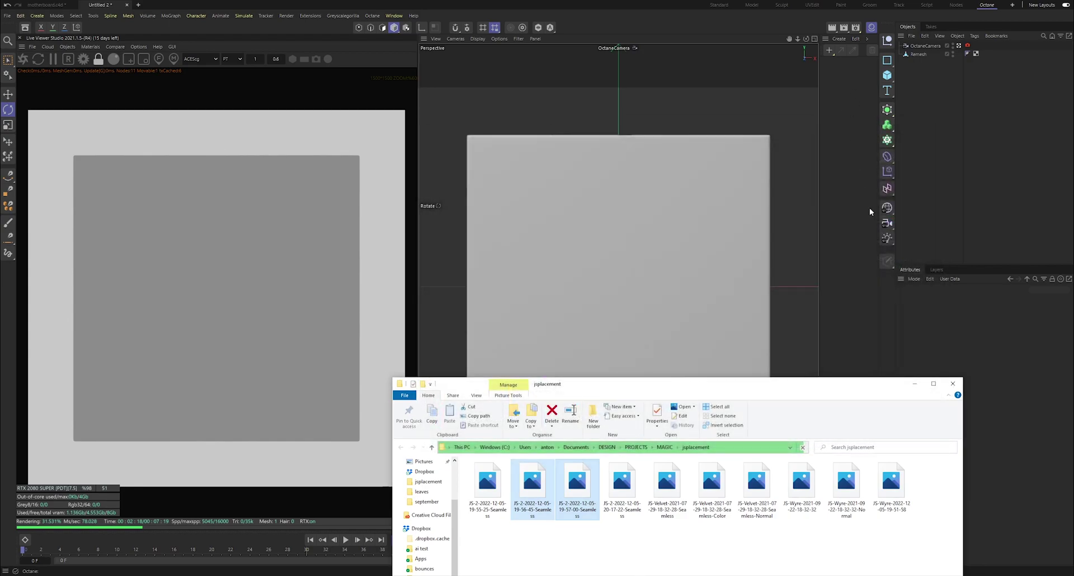
- Switch back to Cinema 4D and create an Octane Specular Material from the Live Viewer
left_click(69, 49)
mouse_move(90, 48)
mouse_move(99, 90)
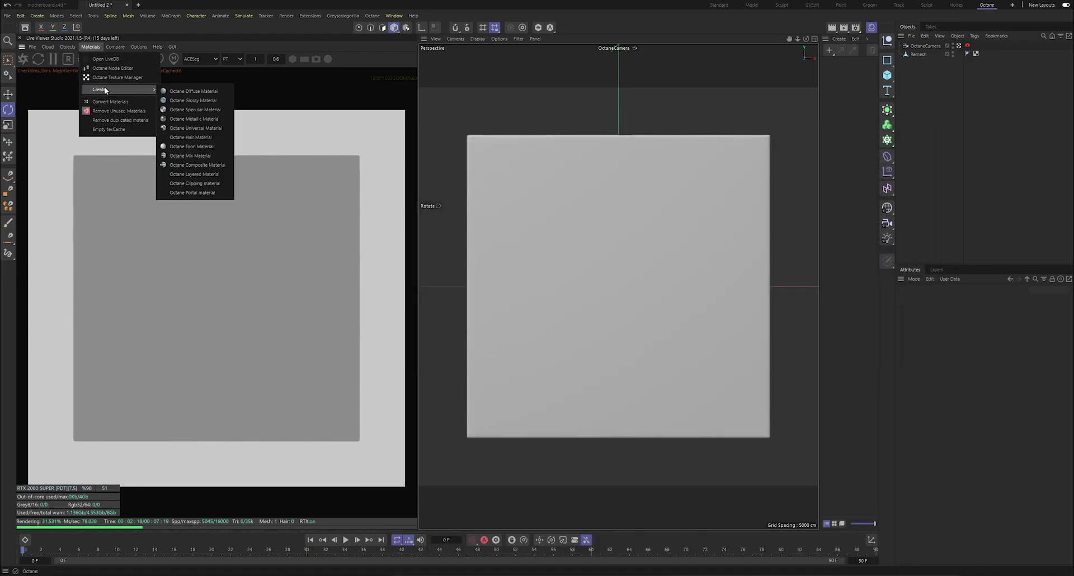
left_click(186, 113)
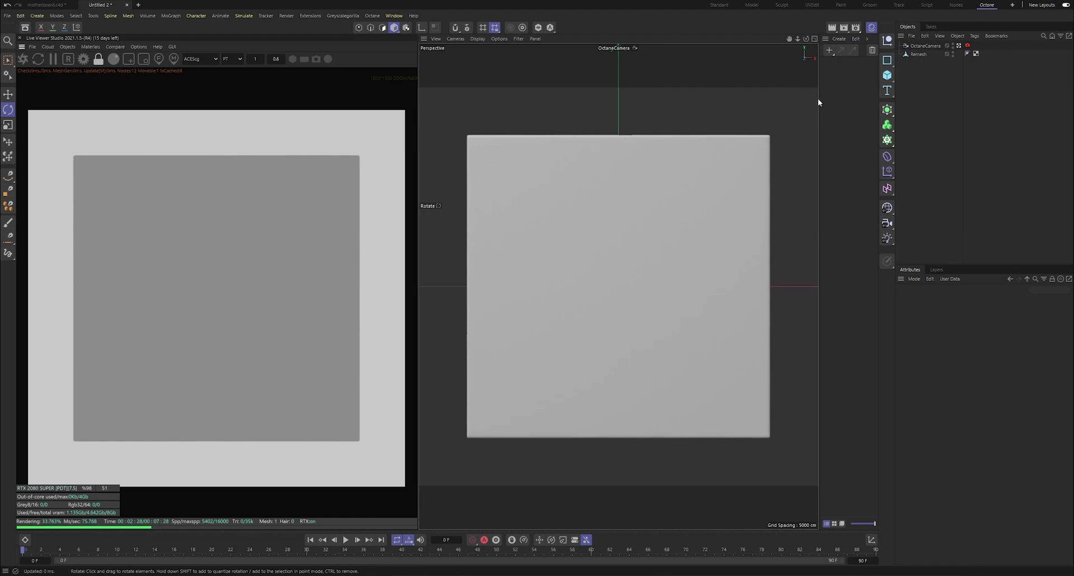
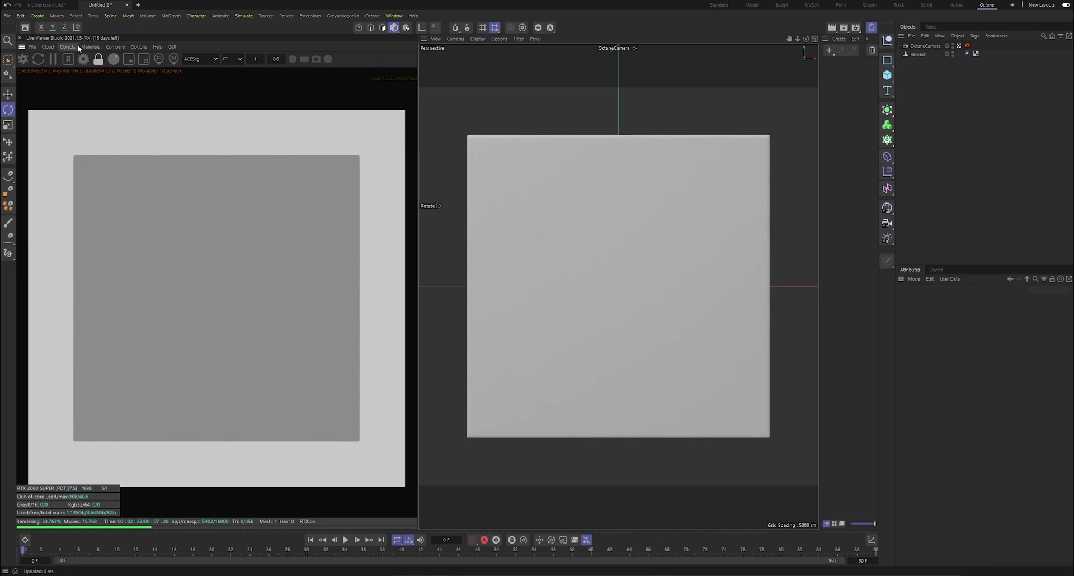
- Create an Octane Metallic material and open it in the Octane Node Editor, clear of the render
mouse_move(150, 93)
left_click(196, 119)
key("ctrl+v")
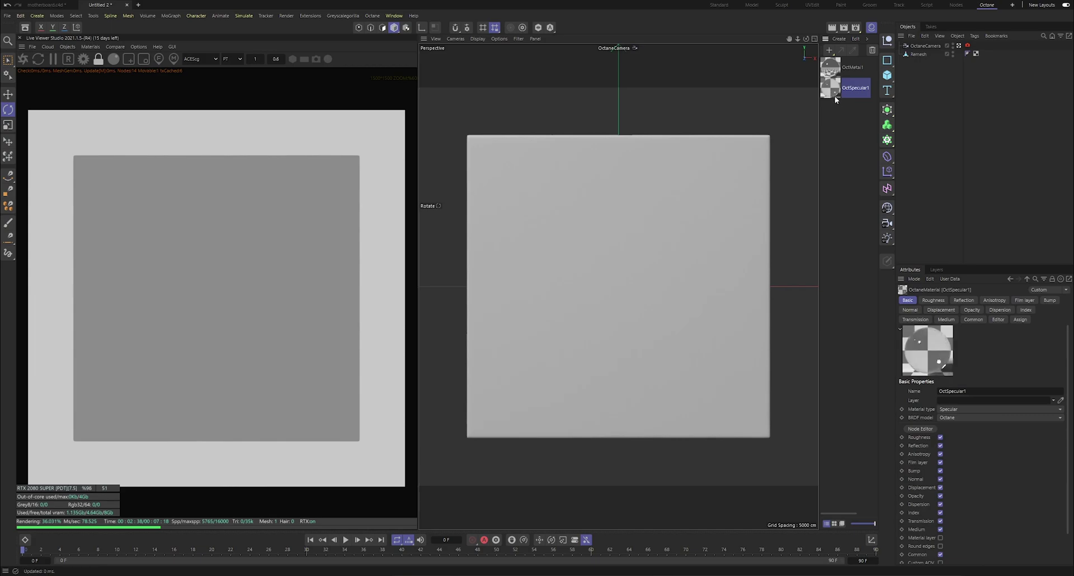
double_click(830, 67)
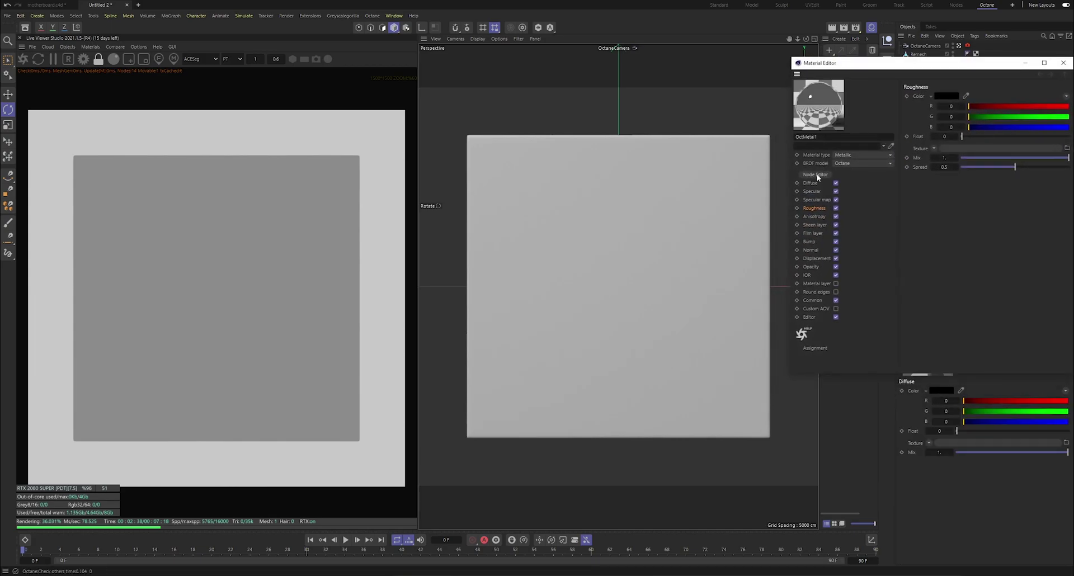
left_click(816, 173)
left_click_drag(571, 99, 801, 139)
left_click_drag(784, 253, 819, 231)
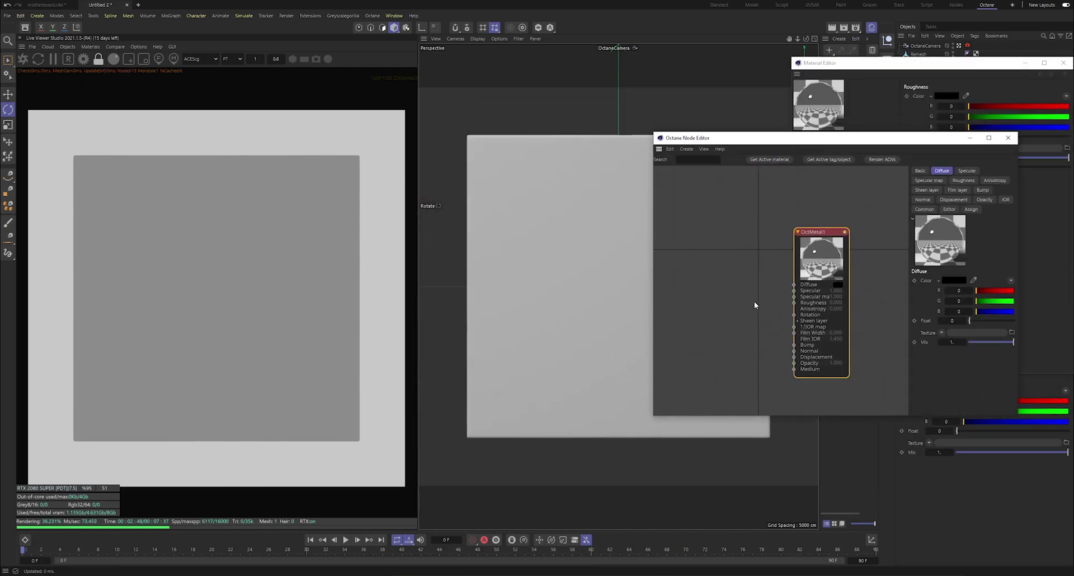
- Switch to File Explorer's jsplacement folder and sort its files by date, newest first
left_click(591, 575)
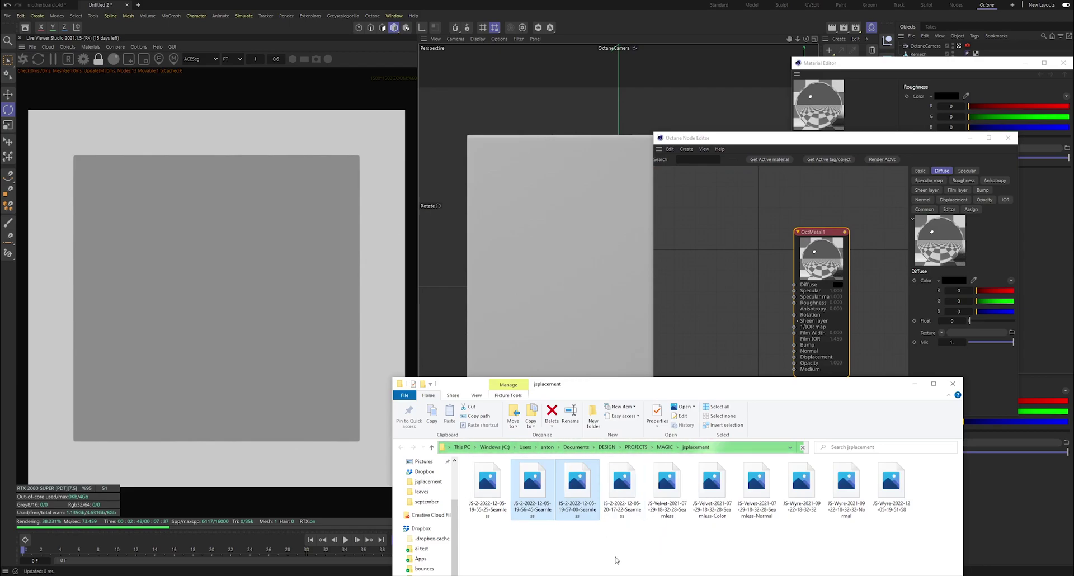
left_click(615, 559)
left_click_drag(591, 393, 530, 317)
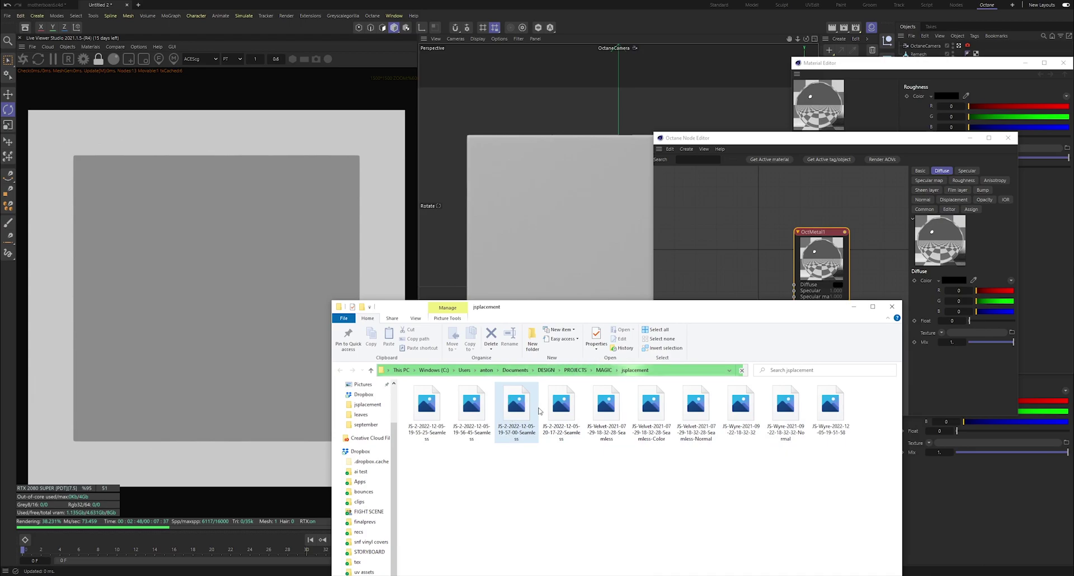
right_click(541, 465)
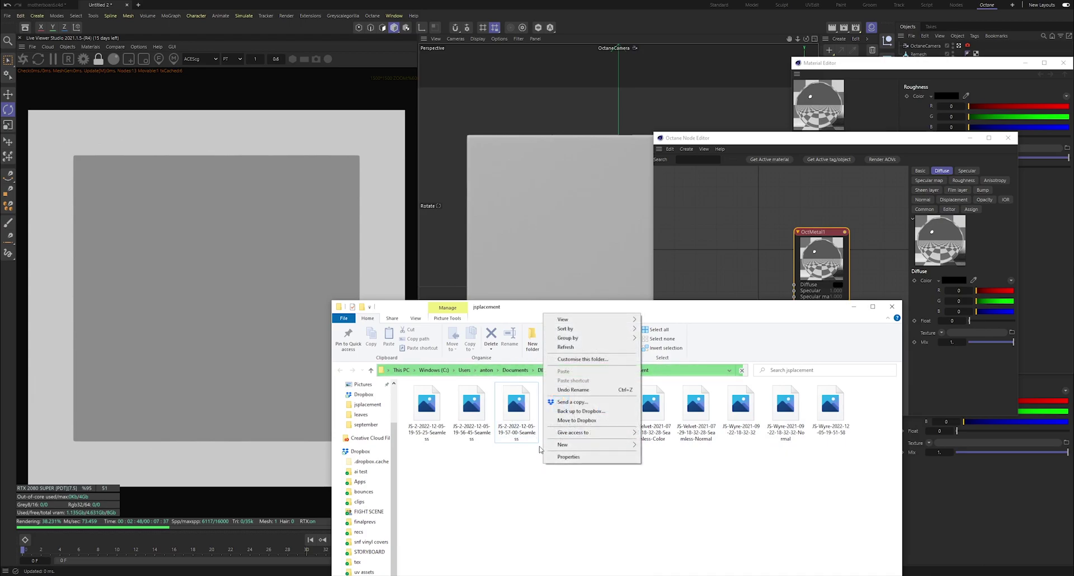
mouse_move(623, 333)
left_click(659, 338)
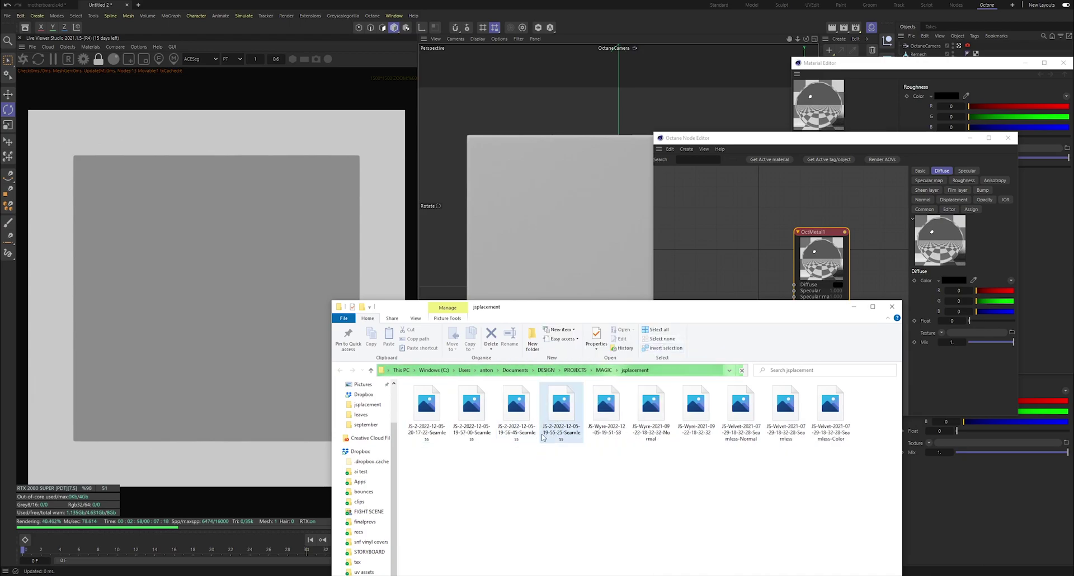
- Add the two newest JS-2 height maps as image textures and connect the denser circuit map to OctMetal1's Roughness
left_click(468, 411, "ctrl")
left_click_drag(468, 411, 722, 222)
left_click_drag(720, 331, 719, 319)
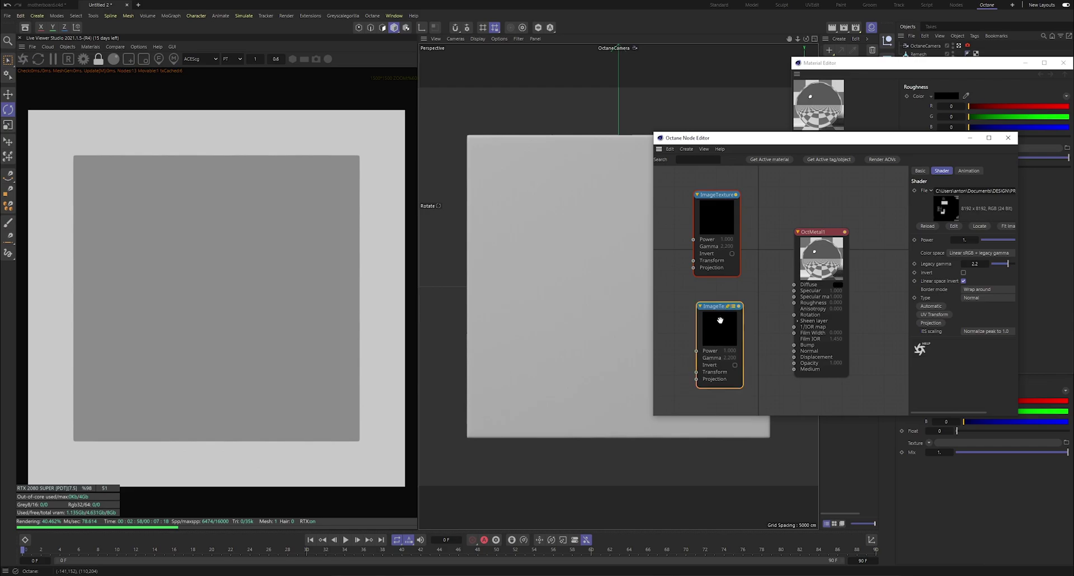
left_click_drag(728, 221, 685, 209)
left_click_drag(732, 326, 795, 307)
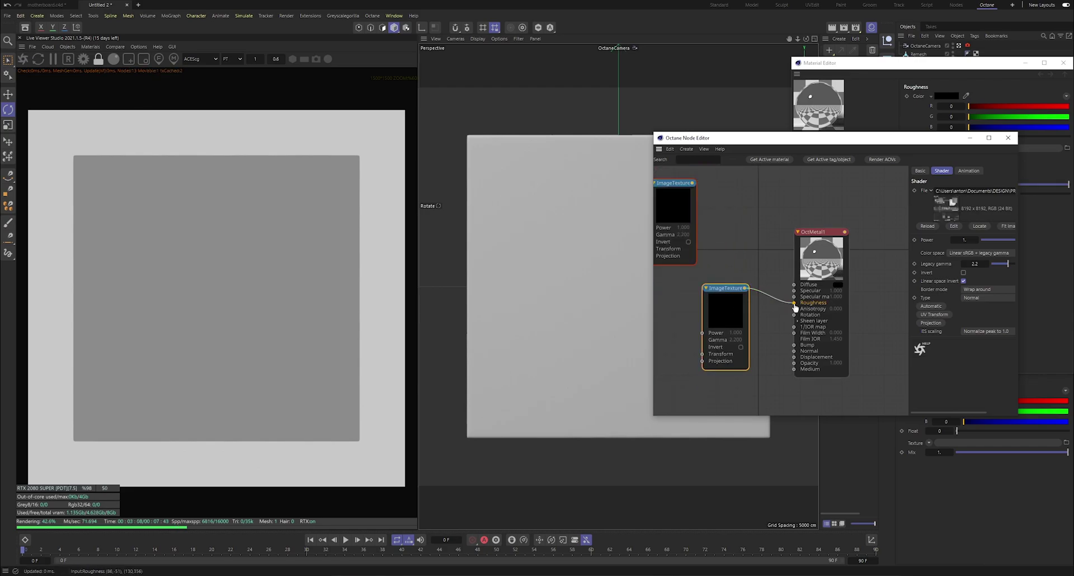
- Minimize the Material Editor and apply OctMetal1 to the Remesh object
left_click(1025, 64)
left_click_drag(860, 142, 804, 162)
left_click_drag(829, 61, 730, 152)
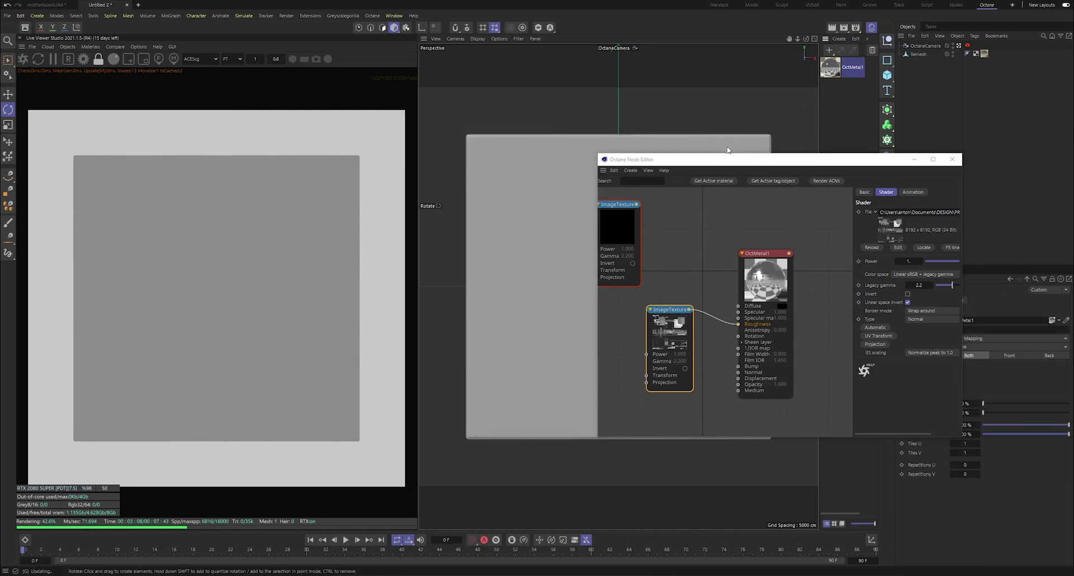
- Add an Octane HDRI environment and open its image texture settings
left_click(72, 48)
left_click(97, 79)
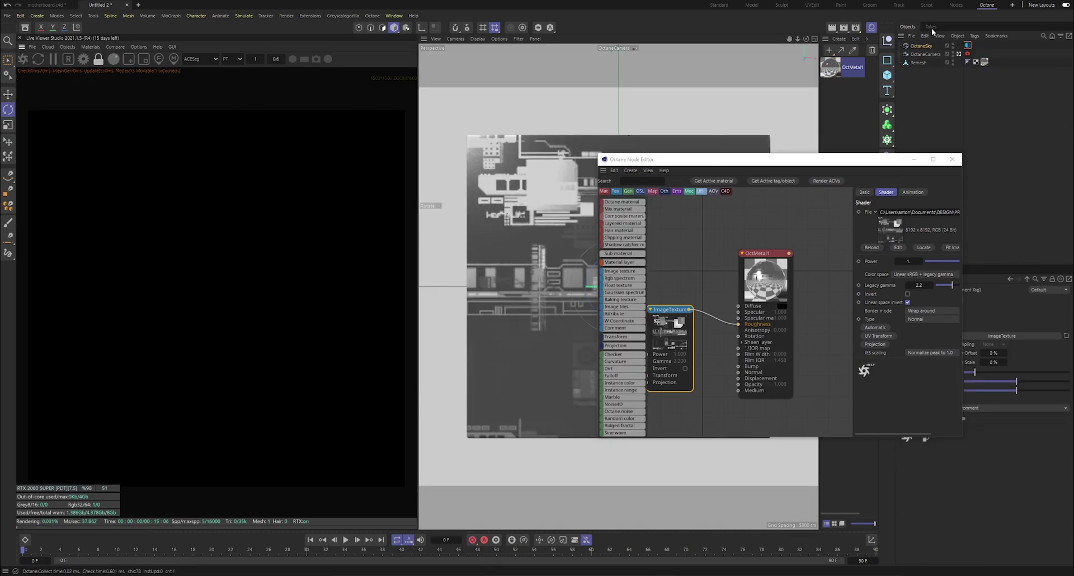
left_click_drag(870, 159, 735, 171)
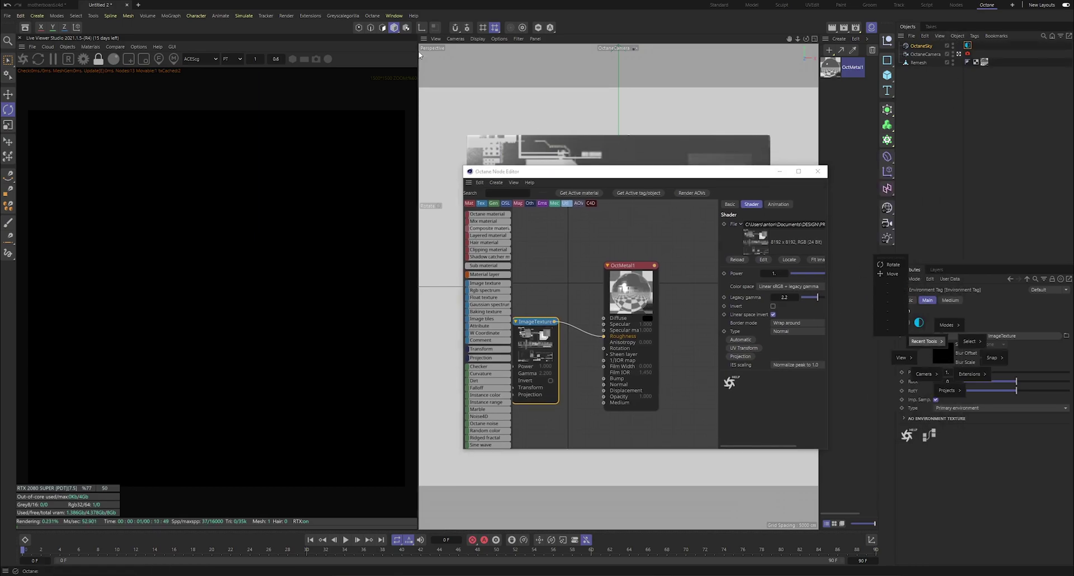
left_click(945, 358)
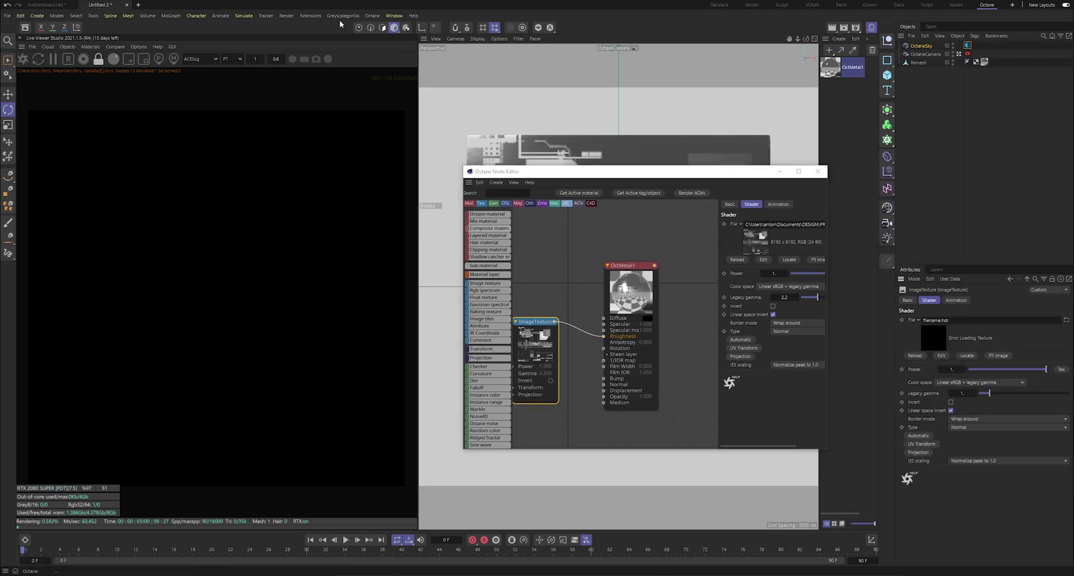
- Load GSG ProStudiosMetal Vol2 10 Env from the Greyscalegorilla Plus Library as the environment image
left_click(343, 16)
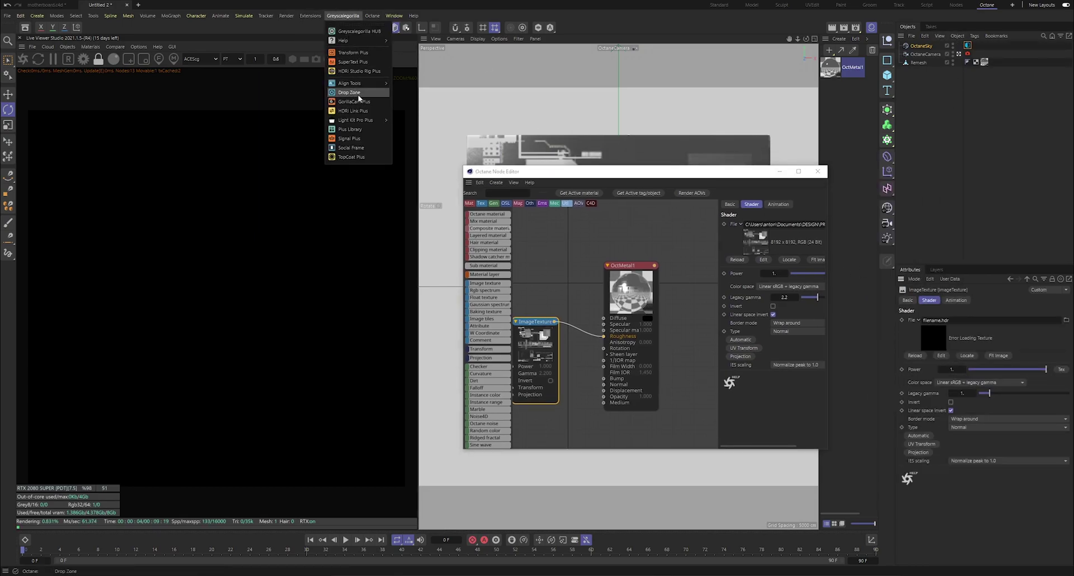
left_click(354, 131)
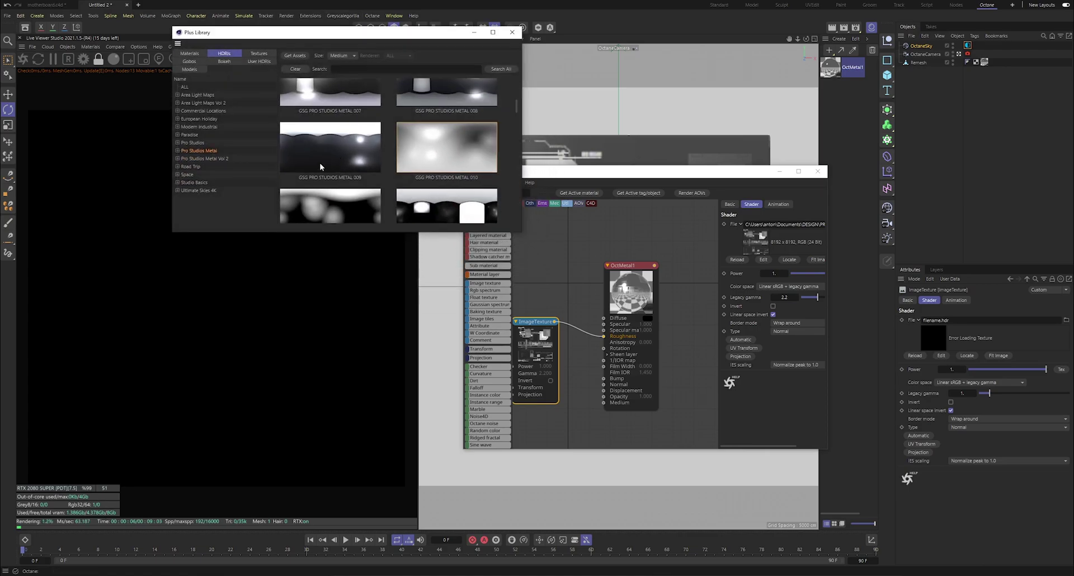
left_click(209, 159)
left_click_drag(449, 153, 938, 335)
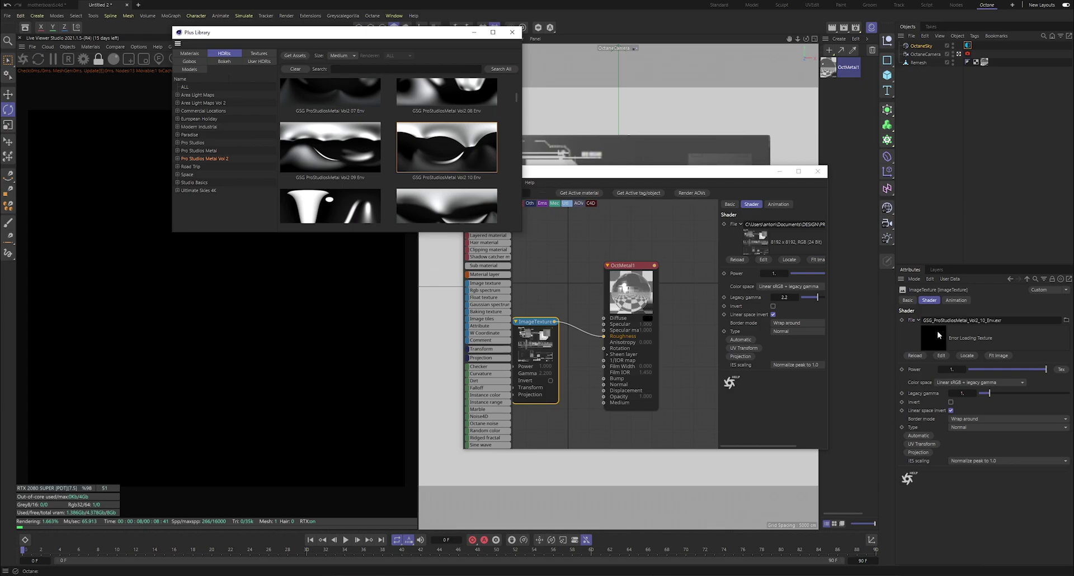
left_click(473, 34)
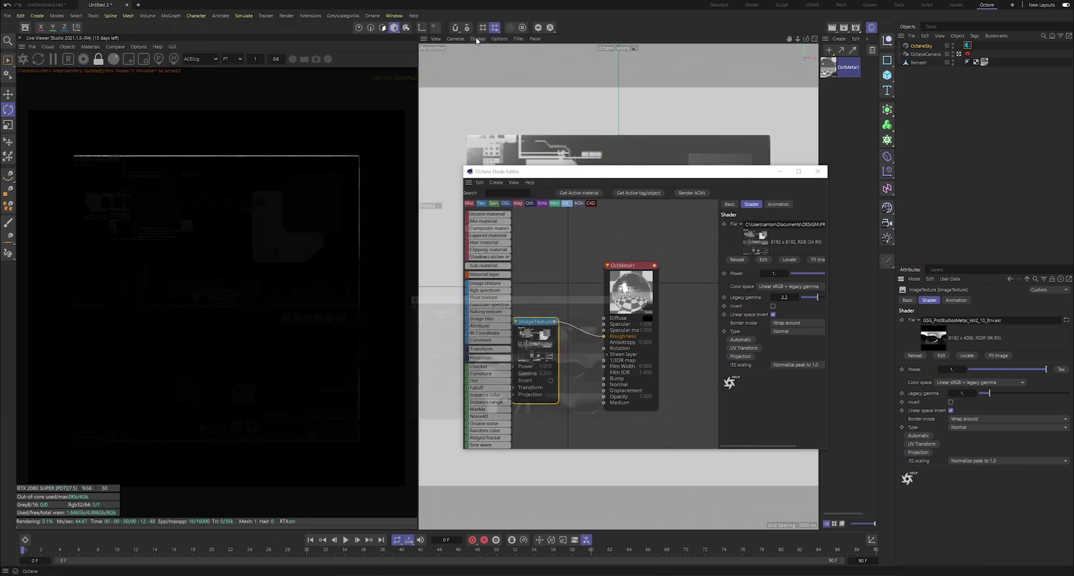
- Set the HDRI's color space to ACEScg, the environment's power to about 3.07 and its RotX to about -0.366
left_click(957, 383)
left_click(956, 429)
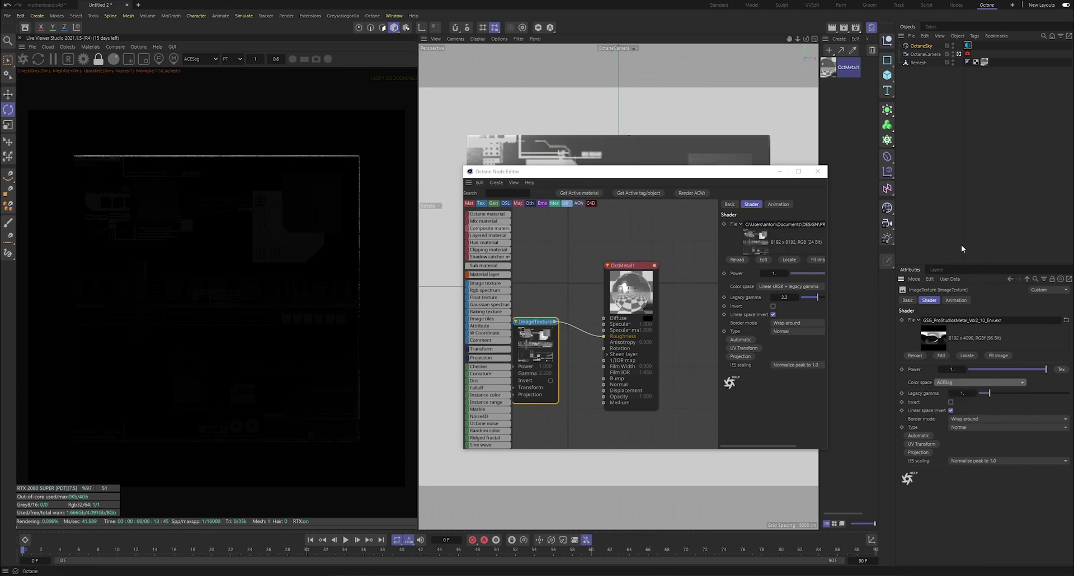
left_click(967, 46)
mouse_move(1015, 382)
left_mouse_down()
mouse_move(995, 384)
mouse_move(1034, 394)
mouse_move(978, 370)
mouse_move(1005, 377)
mouse_move(996, 375)
left_mouse_up()
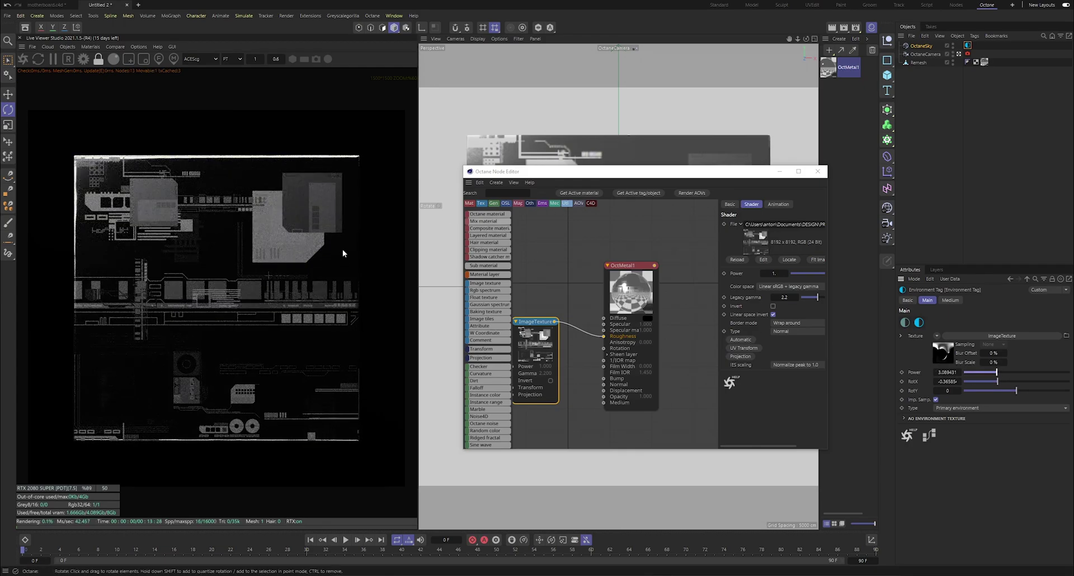
scroll(233, 288, "down", 1)
scroll(235, 280, "up", 3)
scroll(233, 285, "down", 4)
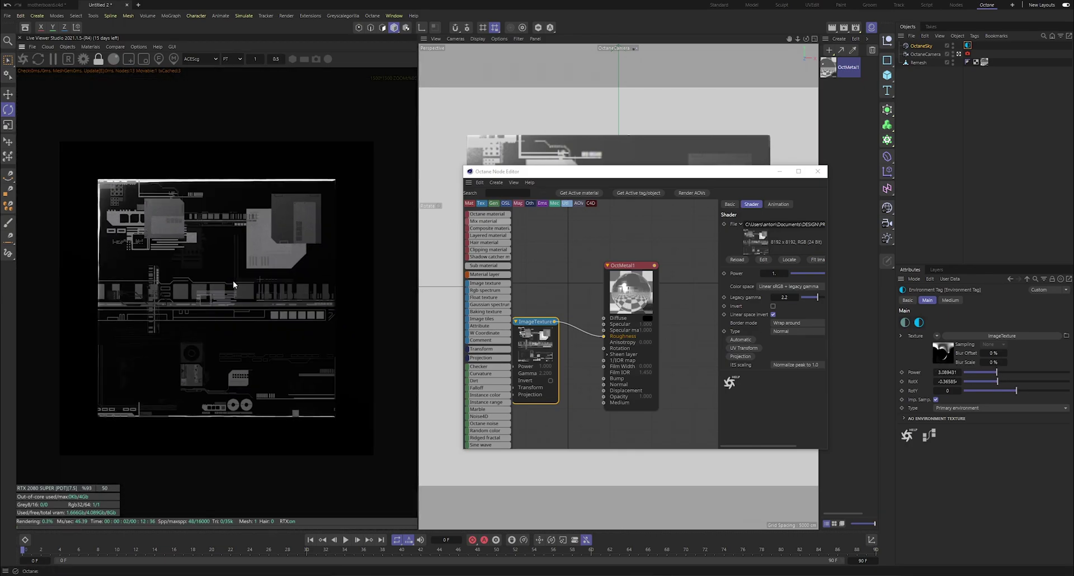
- Save the project as motherb in the leaves folder
key("ctrl+s")
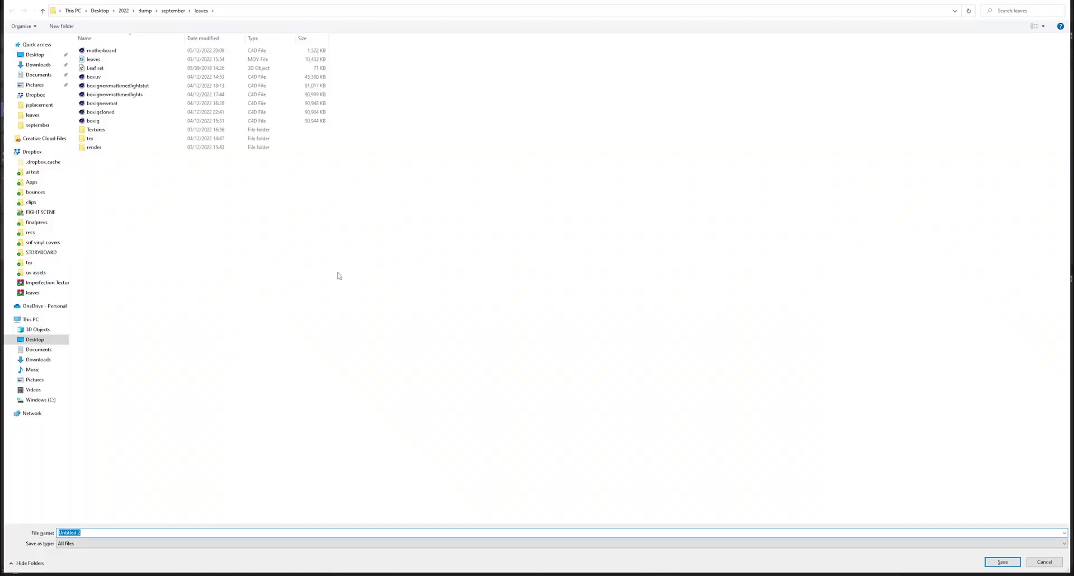
type("motherb")
key("Return")
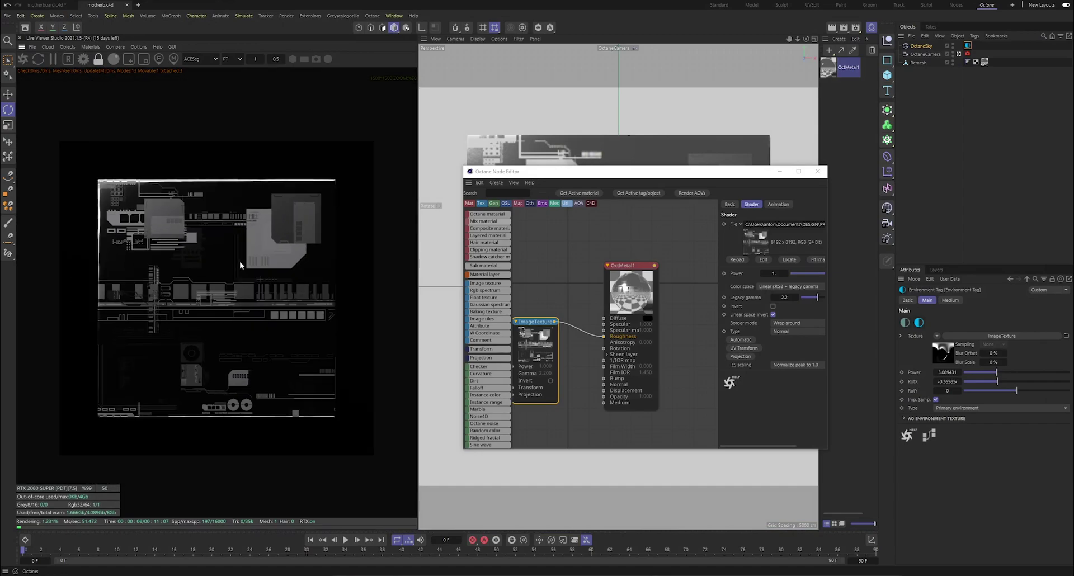
- Rearrange OctMetal1 and both image texture nodes so the unconnected texture sits above the roughness texture
scroll(275, 239, "up", 1)
left_click_drag(624, 268, 649, 253)
left_click_drag(534, 323, 554, 308)
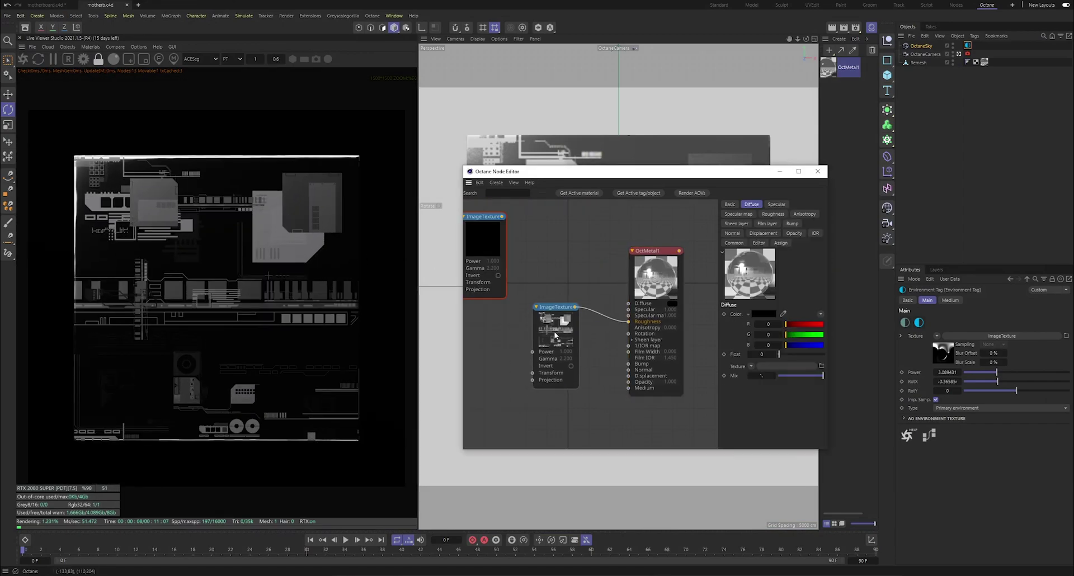
left_click_drag(495, 248, 558, 258)
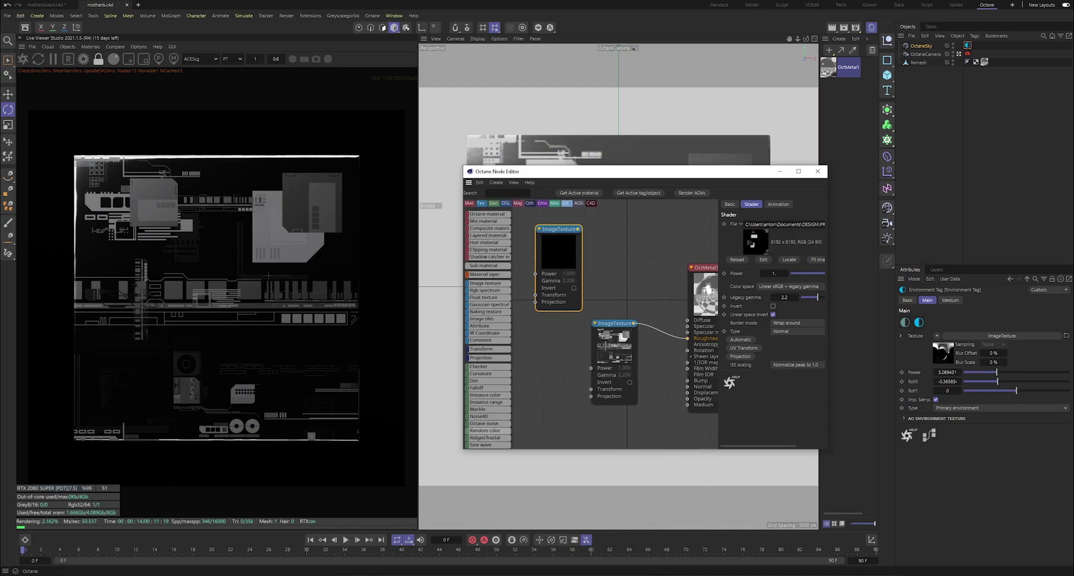
- Launch JSplacement and place its window over the Cinema 4D viewport
key("super")
type("jsplacementsp")
left_click(122, 352)
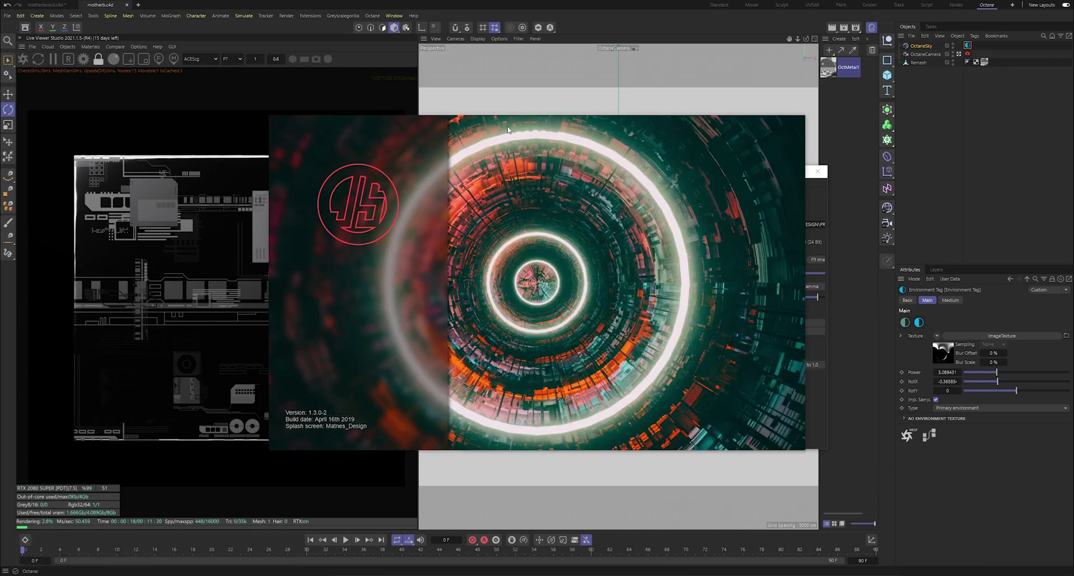
mouse_move(531, 137)
left_mouse_down()
mouse_move(547, 143)
mouse_move(530, 140)
left_mouse_up()
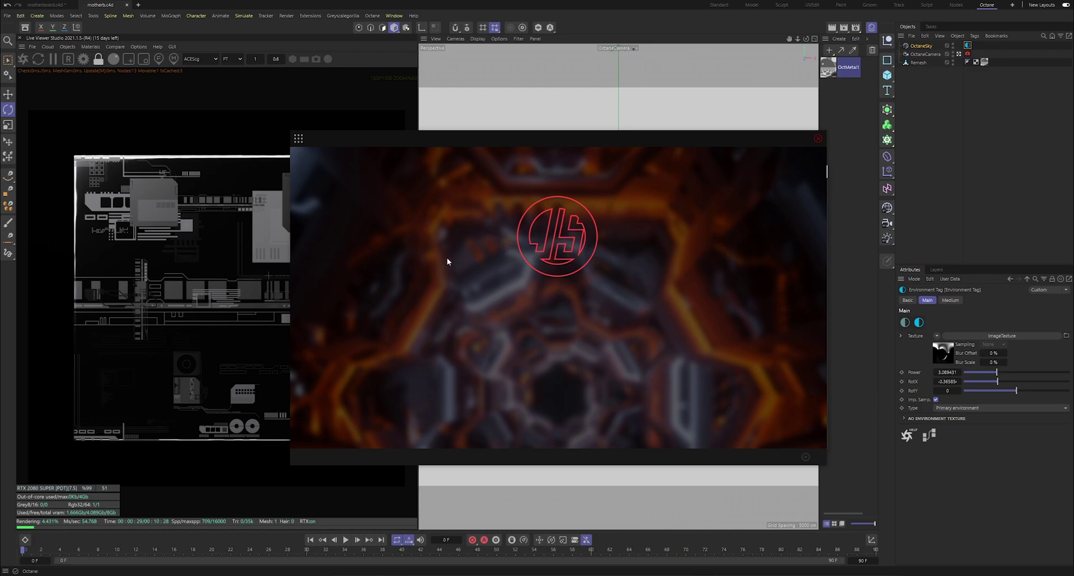
left_click_drag(549, 146, 518, 129)
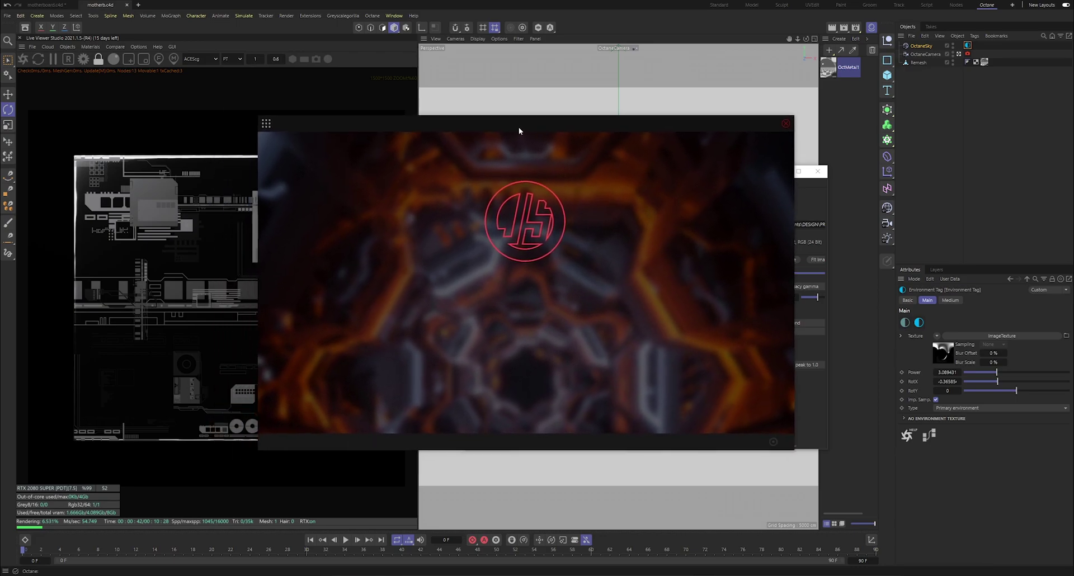
- Open the JSplacement Wyre generator and generate a displacement map with the default settings
left_click(268, 123)
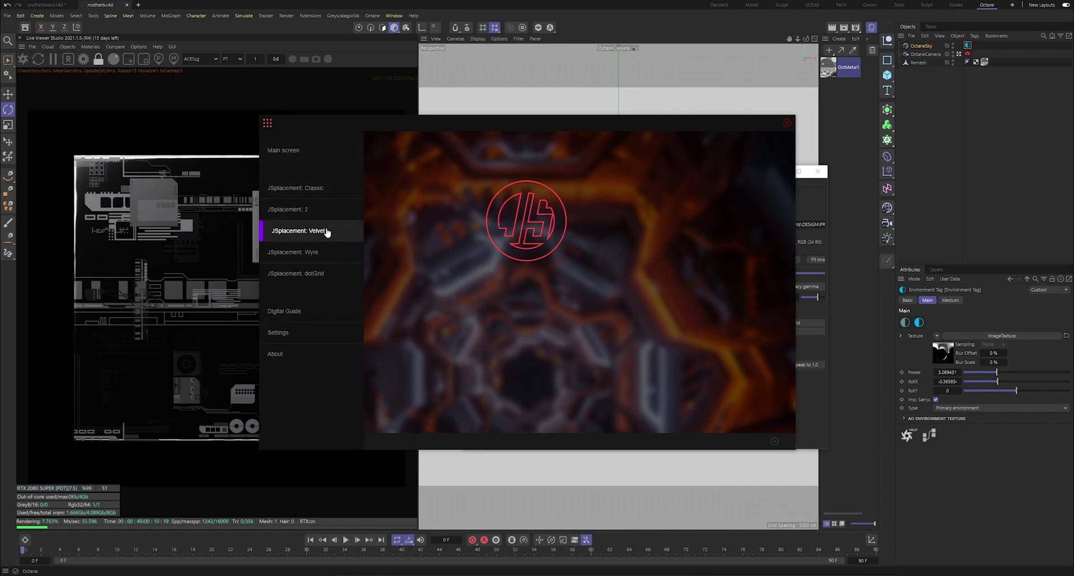
left_click(327, 234)
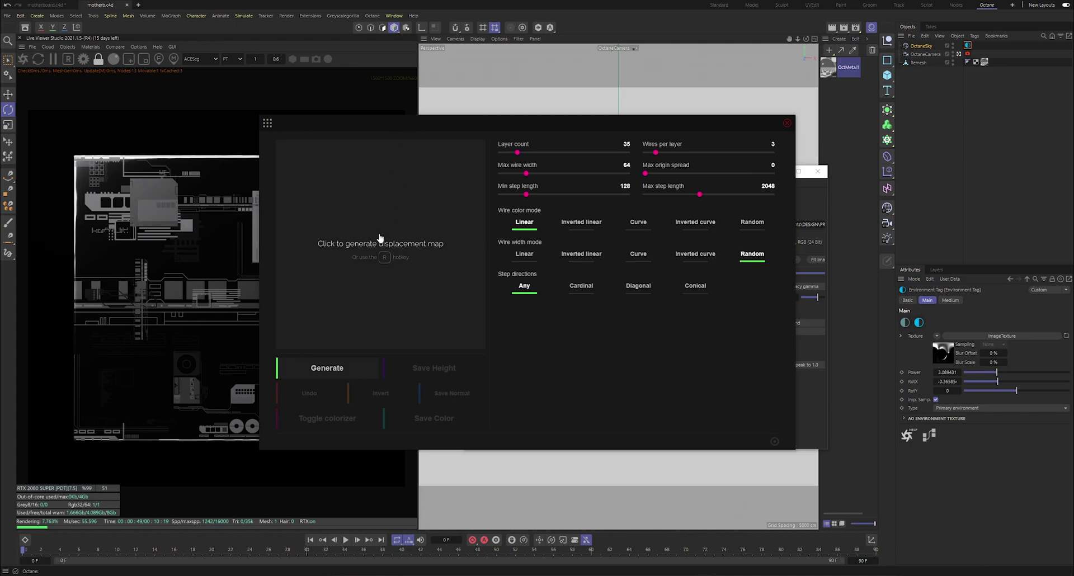
left_click(391, 245)
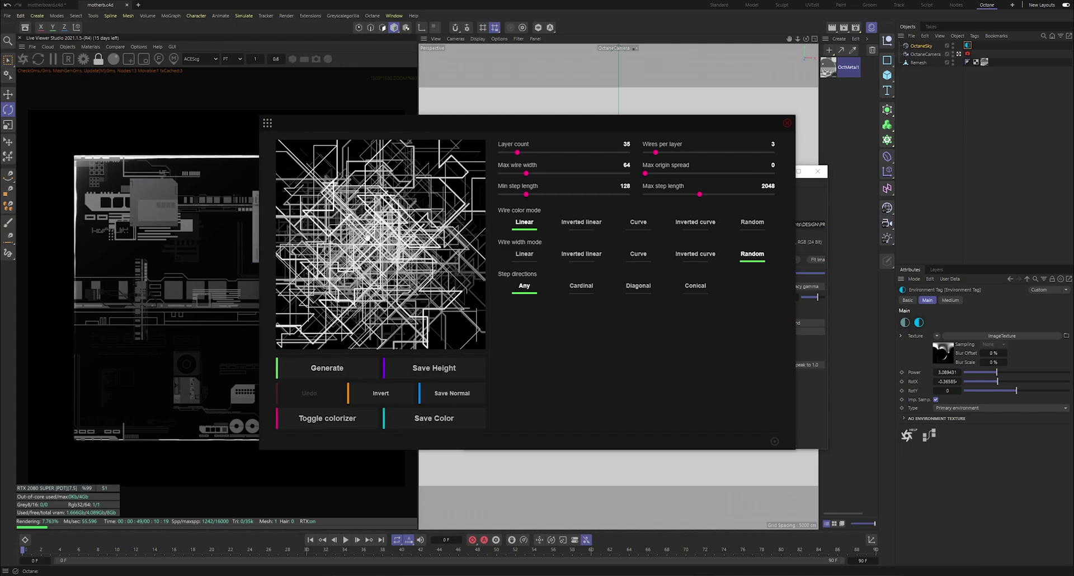
- Try the Inverted linear, Curve and Inverted curve wire color modes, and regenerate the map with Inverted linear
left_click(581, 222)
left_click(627, 227)
left_click(695, 223)
left_click(581, 222)
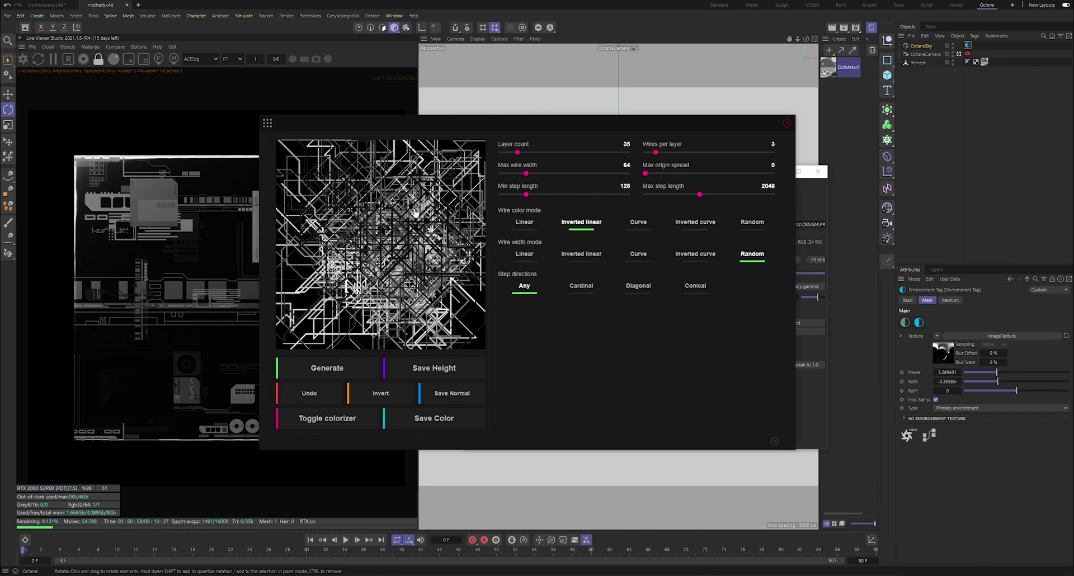
left_click(398, 251)
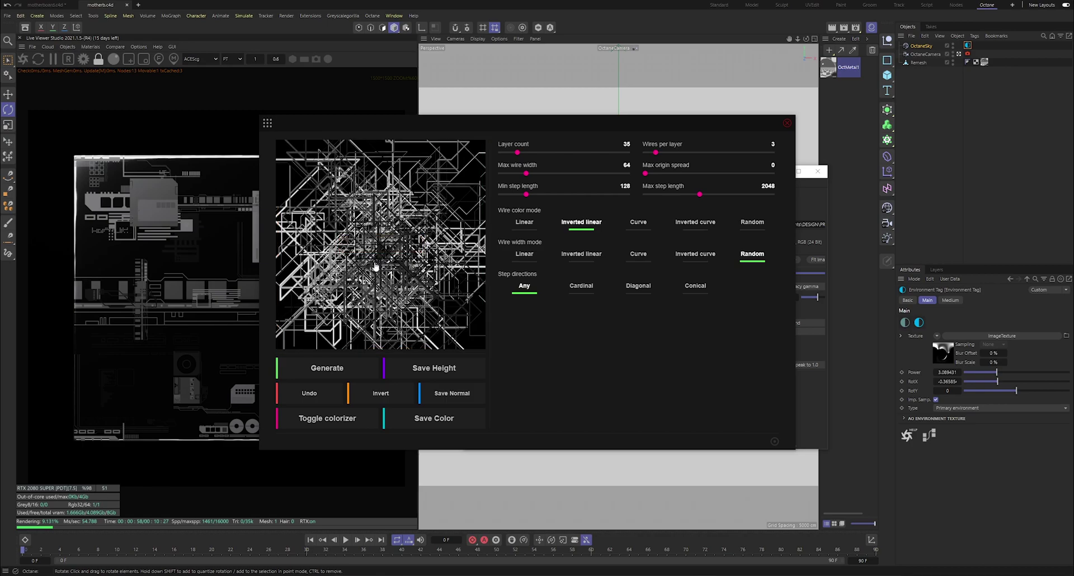
left_click(383, 284)
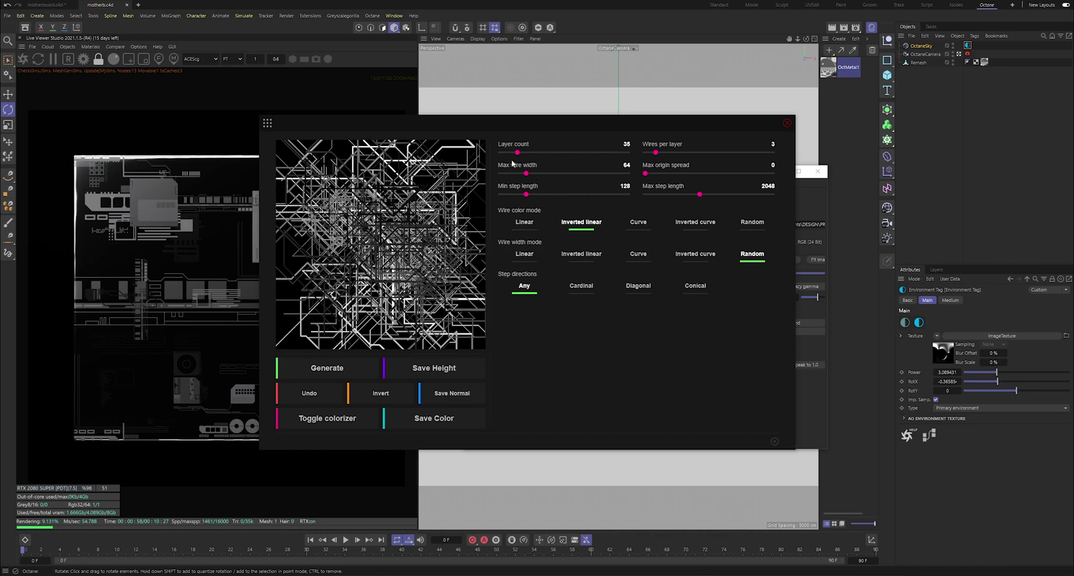
- Set the Wyre map's layer count to 14 and its wire color mode to Linear
left_click_drag(517, 152, 497, 129)
left_click(545, 223)
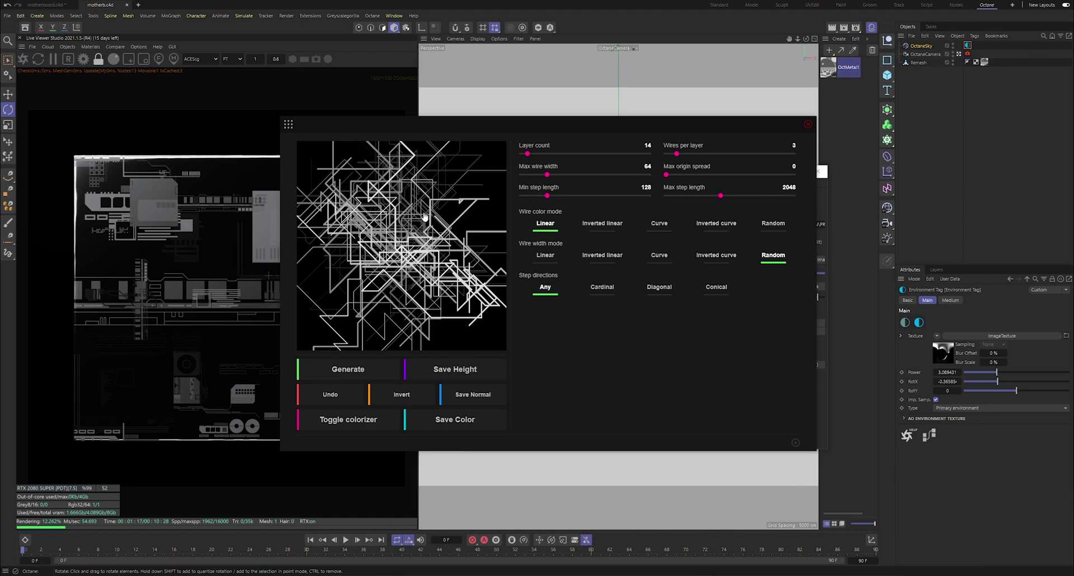
- Compare the Inverted linear, Curve and Inverted curve wire color modes on the Wyre map and settle on Random
left_click(592, 231)
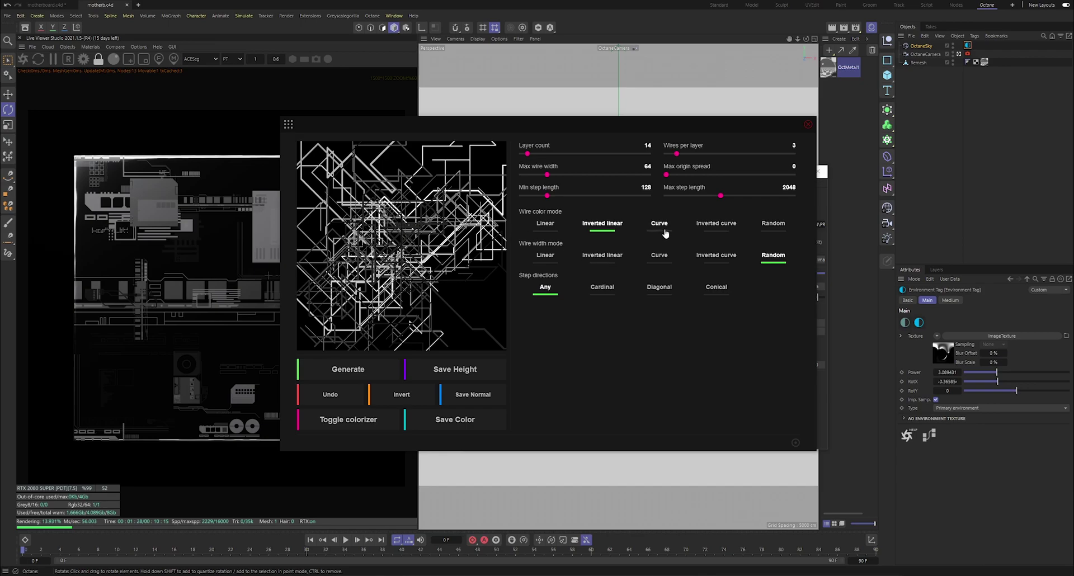
left_click(658, 223)
left_click(710, 226)
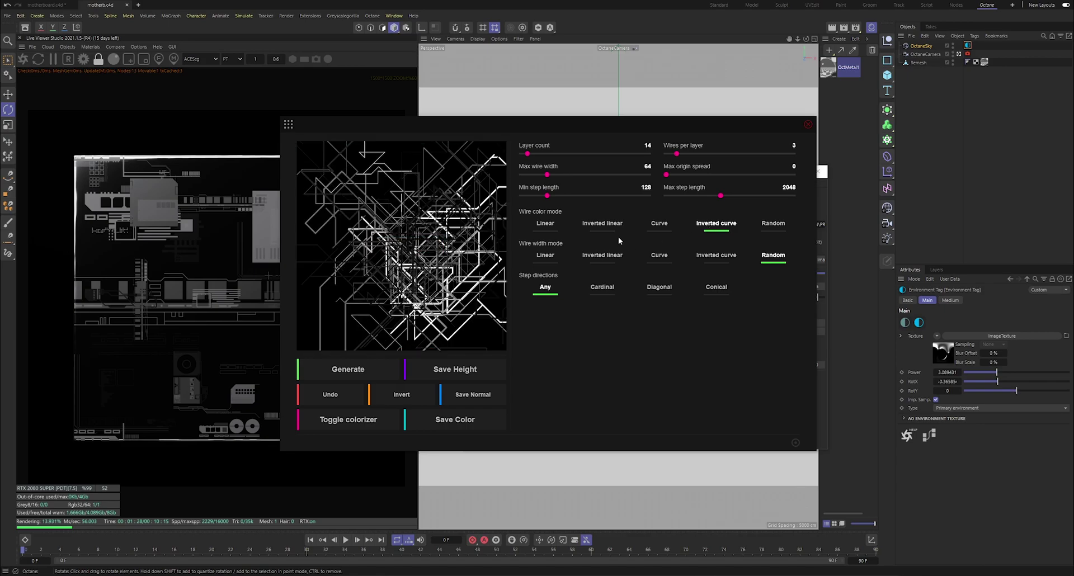
left_click(774, 225)
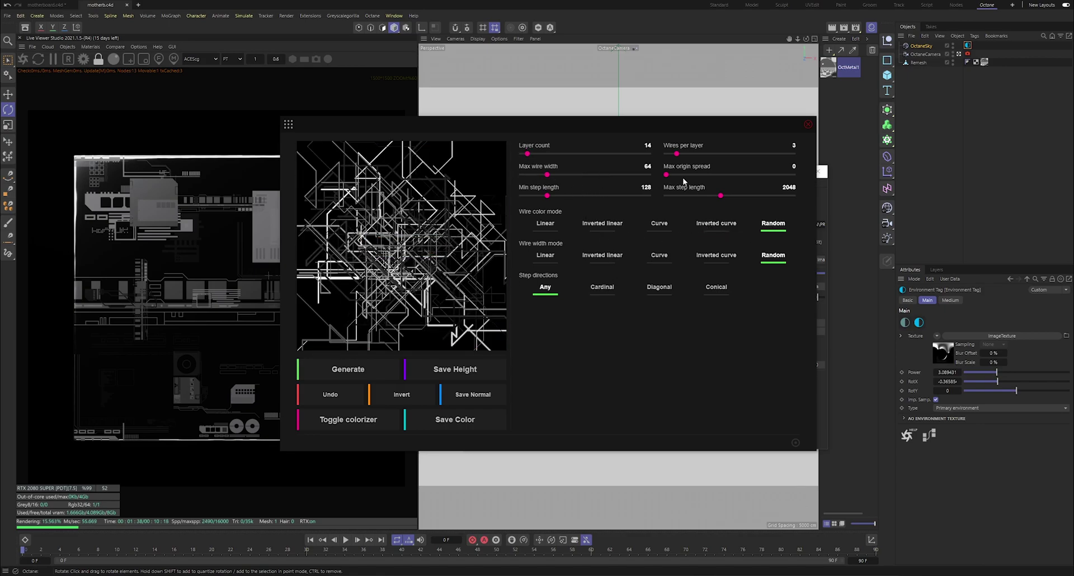
- Set the Wyre map's max wire width to 35 and keep 3 wires per layer
left_click_drag(543, 175, 532, 176)
left_click_drag(676, 154, 676, 156)
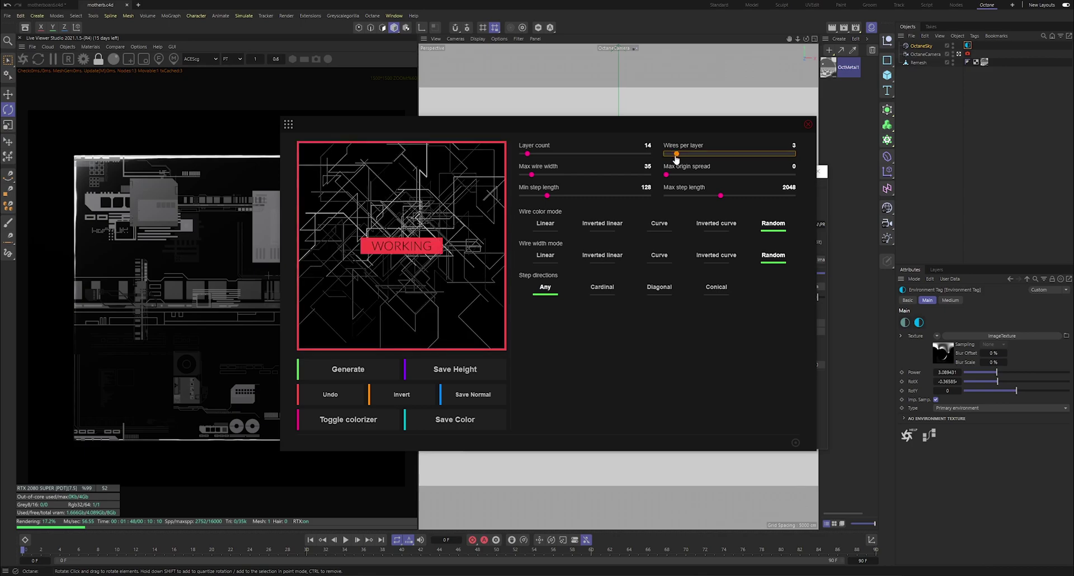
left_click_drag(574, 126, 551, 121)
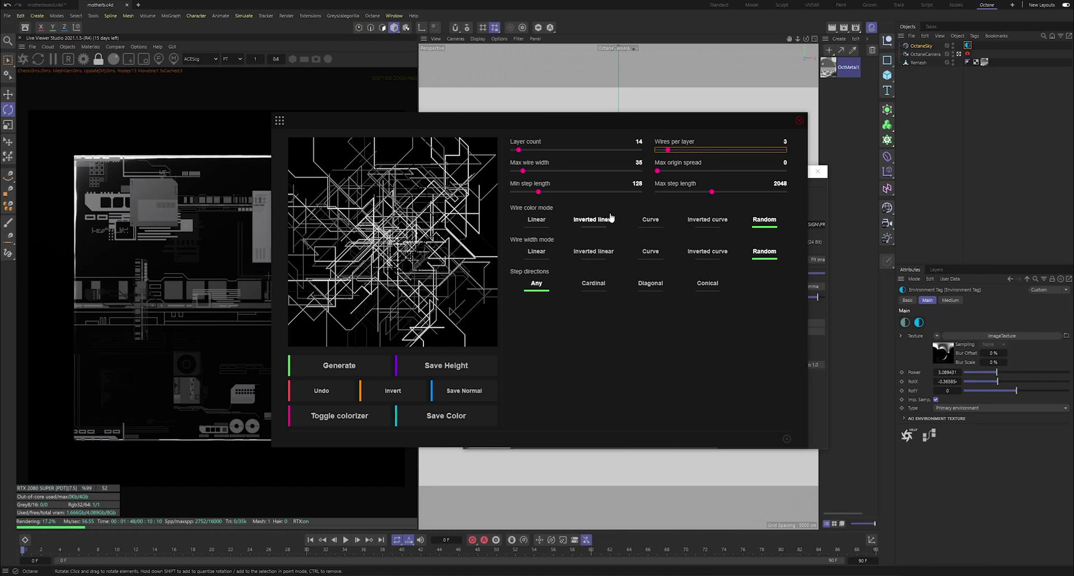
- Try the Cardinal, Diagonal and Conical step directions on the Wyre map, returning to Any
left_click(592, 283)
left_click(649, 284)
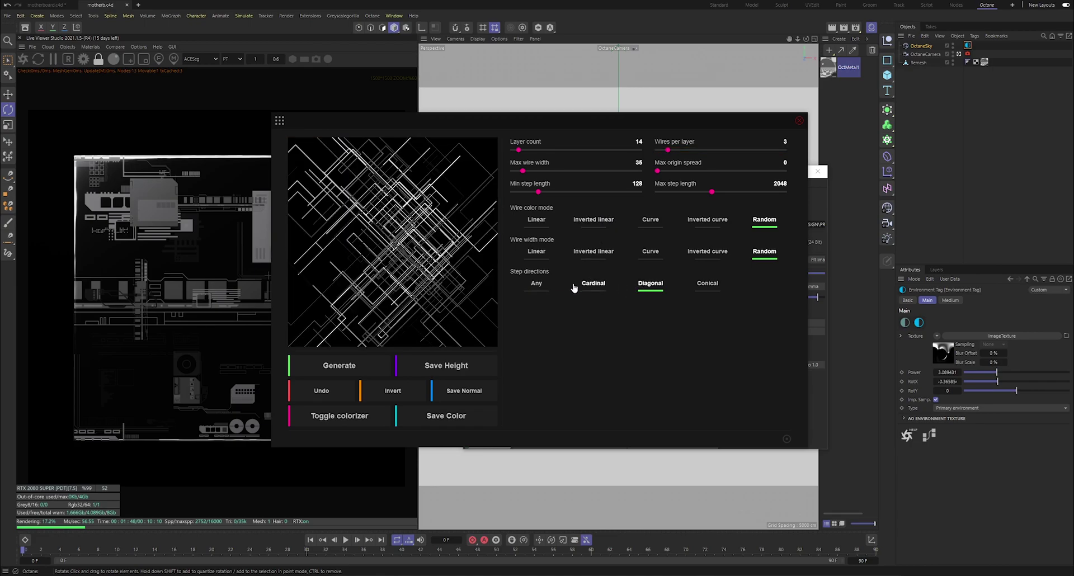
left_click(539, 285)
left_click(698, 281)
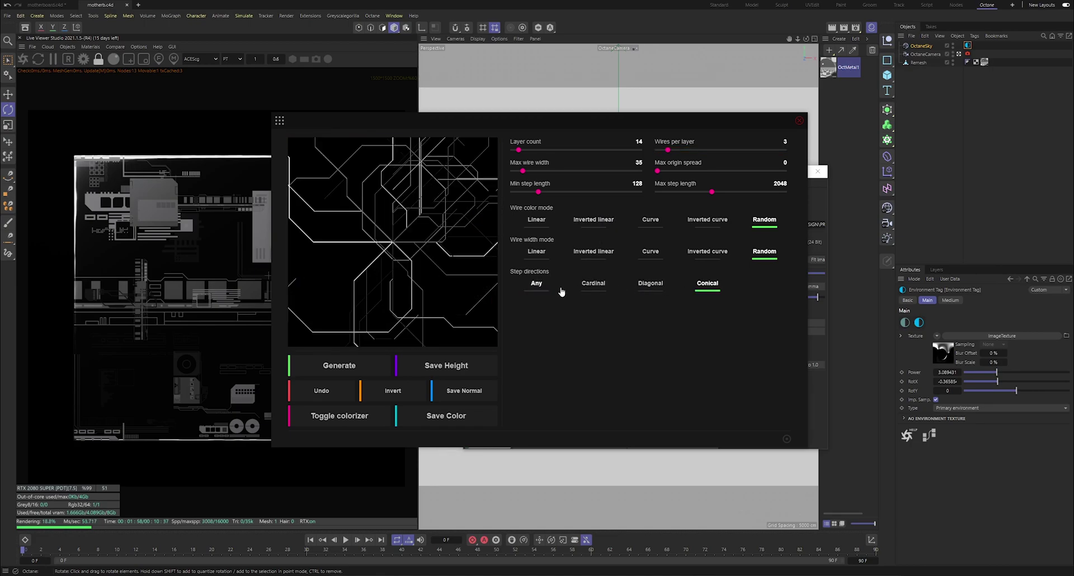
left_click(659, 290)
left_click(593, 287)
left_click(537, 285)
left_click(702, 285)
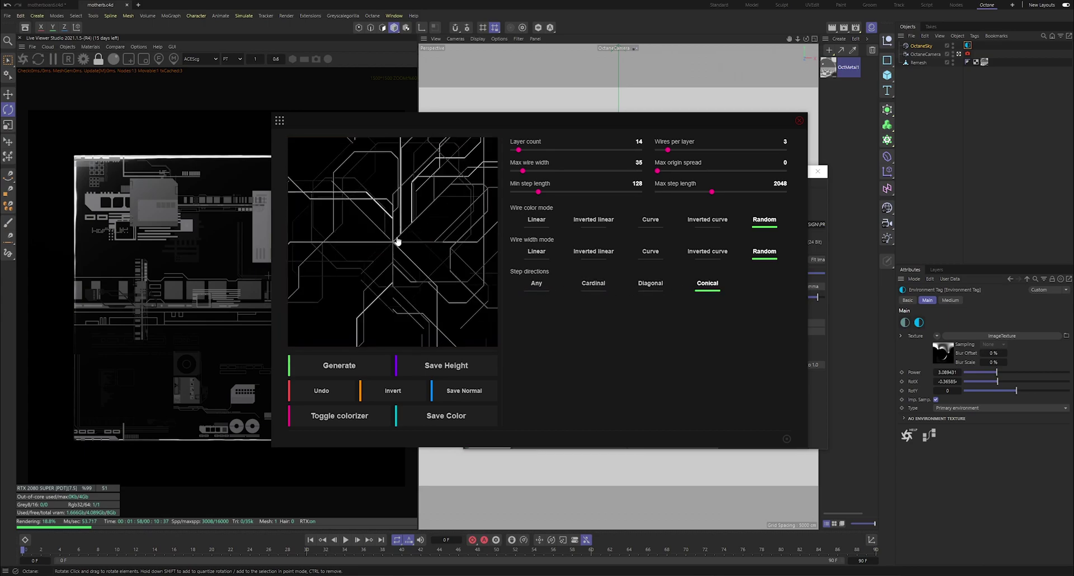
left_click(648, 284)
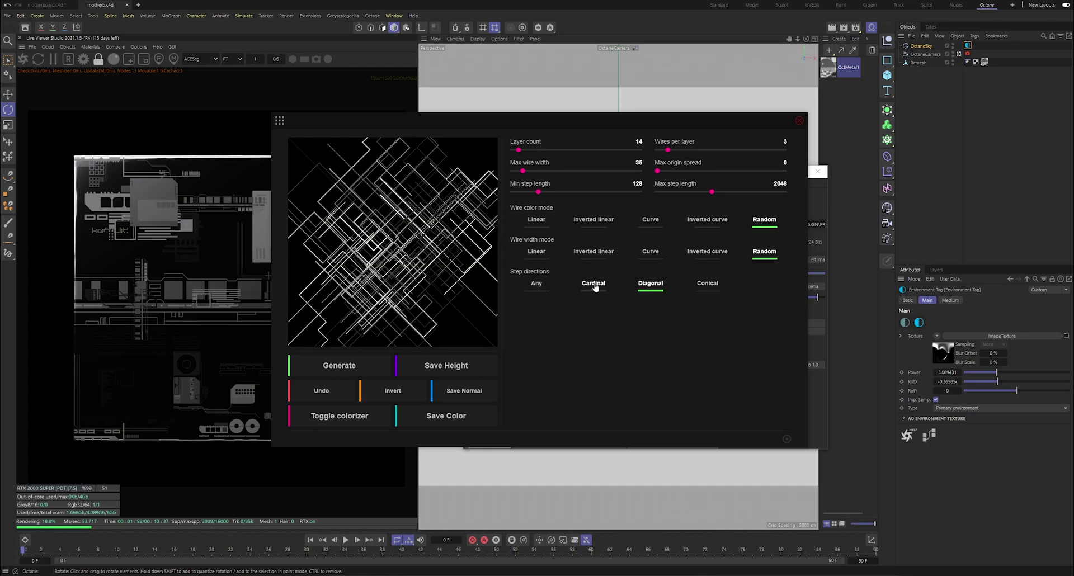
left_click(594, 285)
left_click(549, 288)
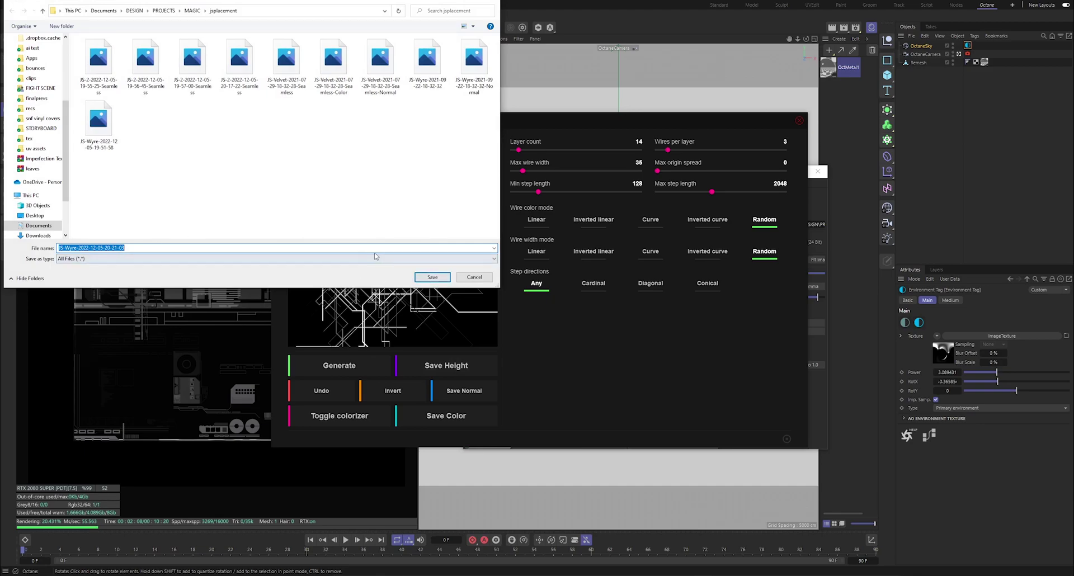
- Save the Wyre height map as "wires" in the jsplacement folder, show that folder and close the generator
type("ires")
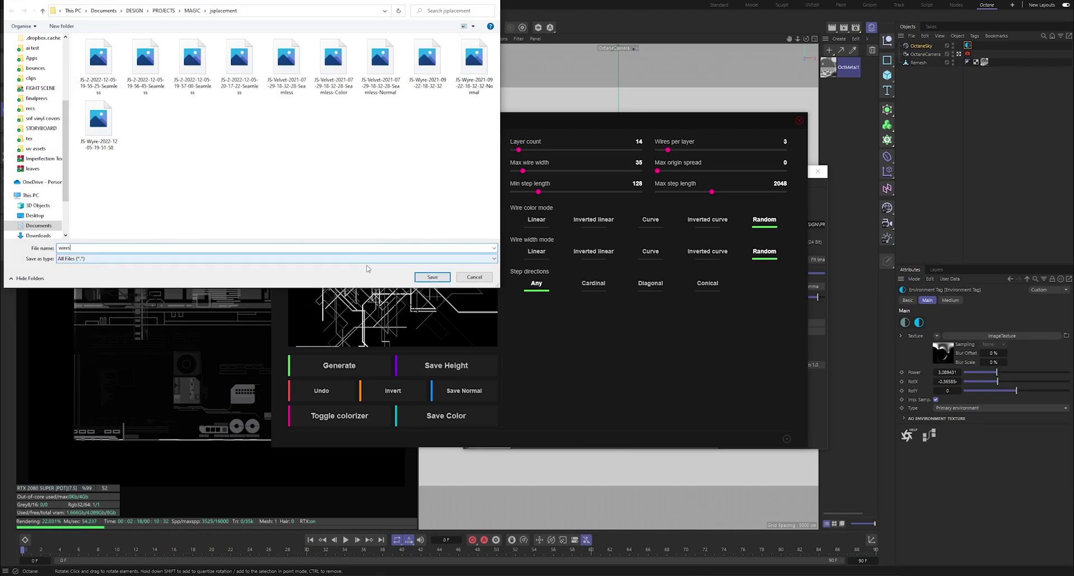
key("Return")
left_click(520, 575)
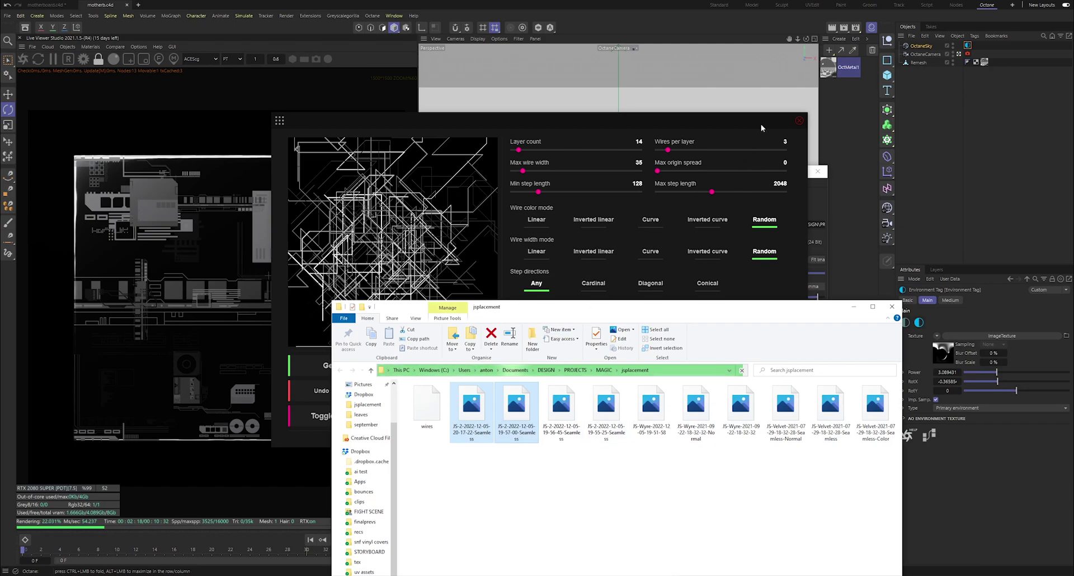
left_click(798, 121)
- Add the wires image to the OctMetal1 node graph as an image texture feeding Bump, and check the render
left_click_drag(559, 306, 654, 280)
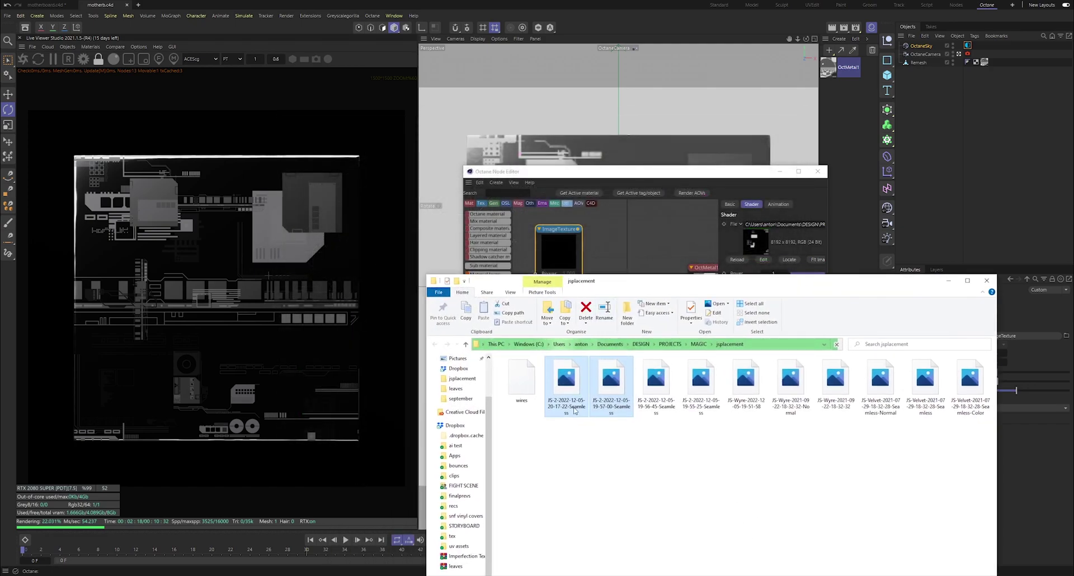
right_click(568, 446)
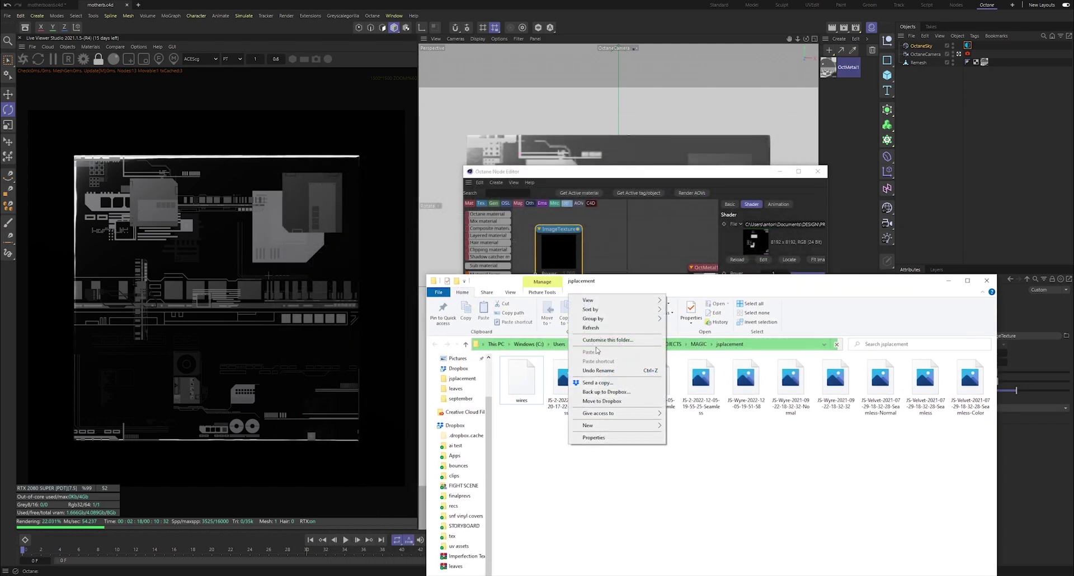
left_click(521, 380)
left_click_drag(586, 288, 788, 346)
left_click_drag(722, 437, 618, 268)
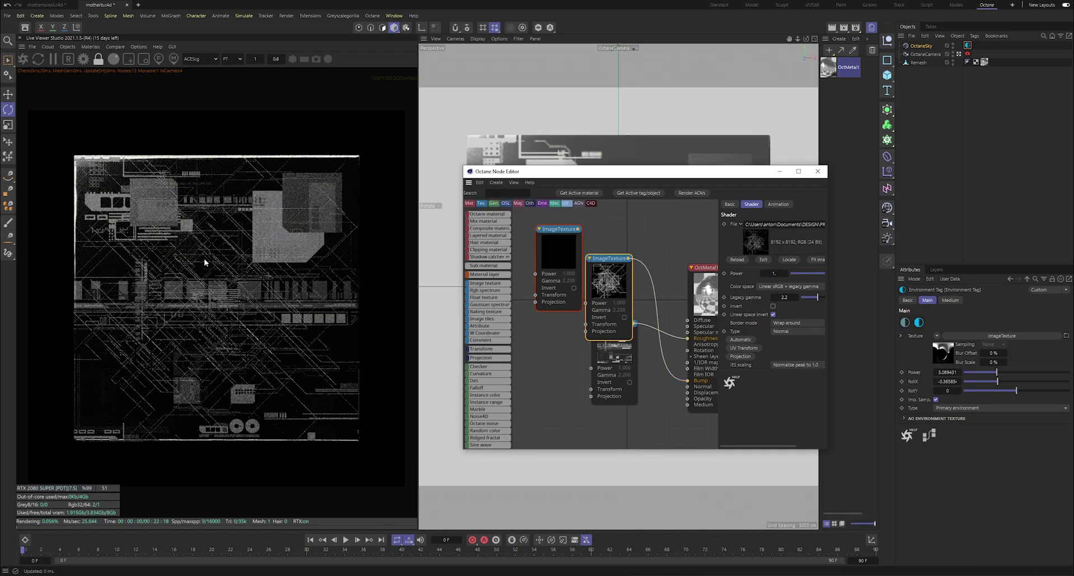
left_click(215, 291)
scroll(219, 307, "up", 4)
scroll(215, 299, "down", 2)
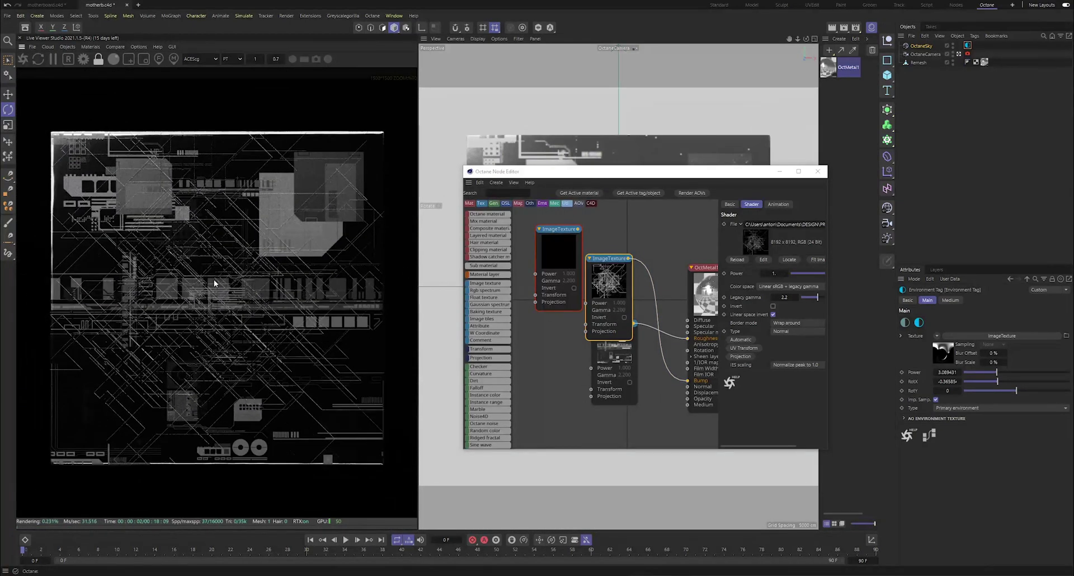
scroll(214, 283, "down", 3)
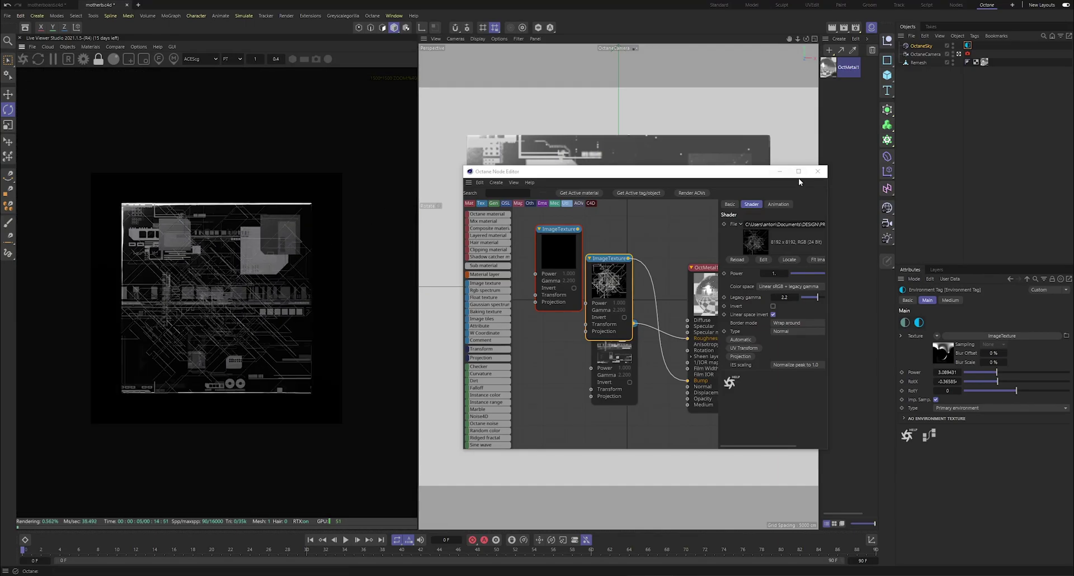
left_click(817, 171)
- Hide the Remesh panel and add a sphere with a radius of 187 cm
left_click(933, 103)
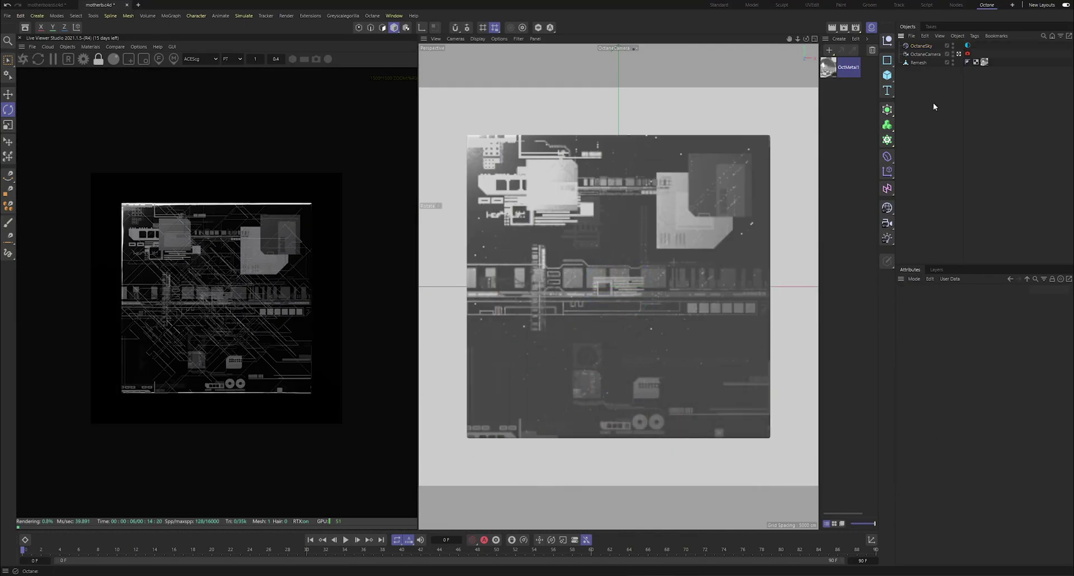
left_click(952, 60)
left_click(887, 75)
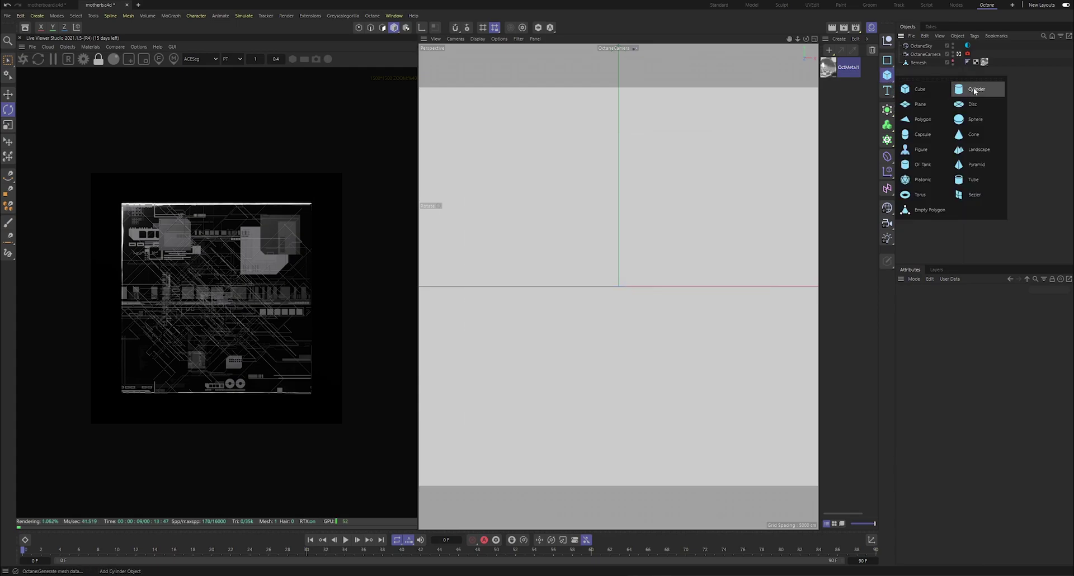
left_click(971, 123)
left_click_drag(982, 407, 1002, 418)
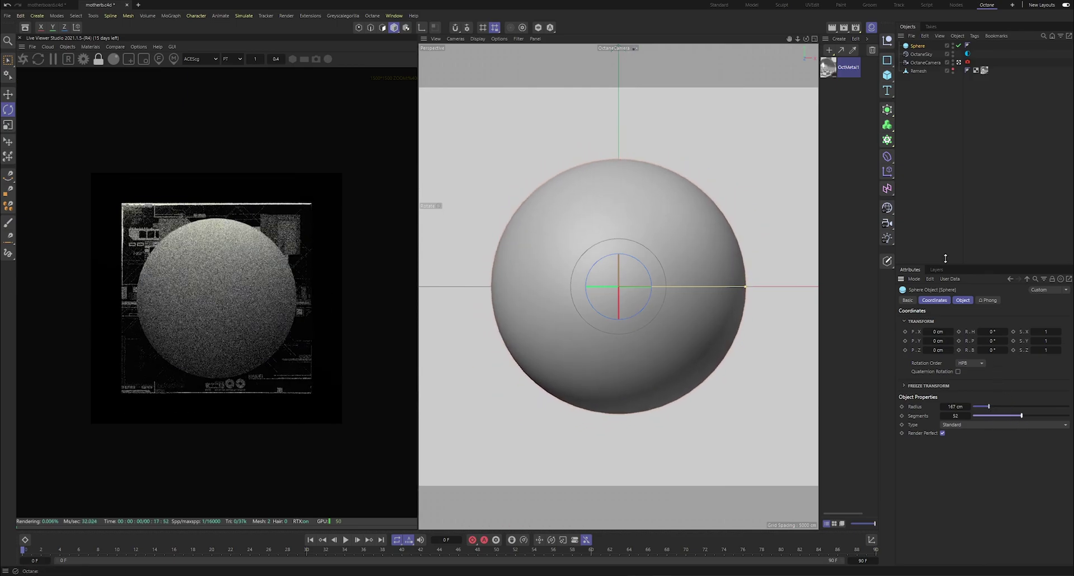
- Apply the OctMetal1 material to the sphere and examine its reflections in the live render
left_click(949, 80)
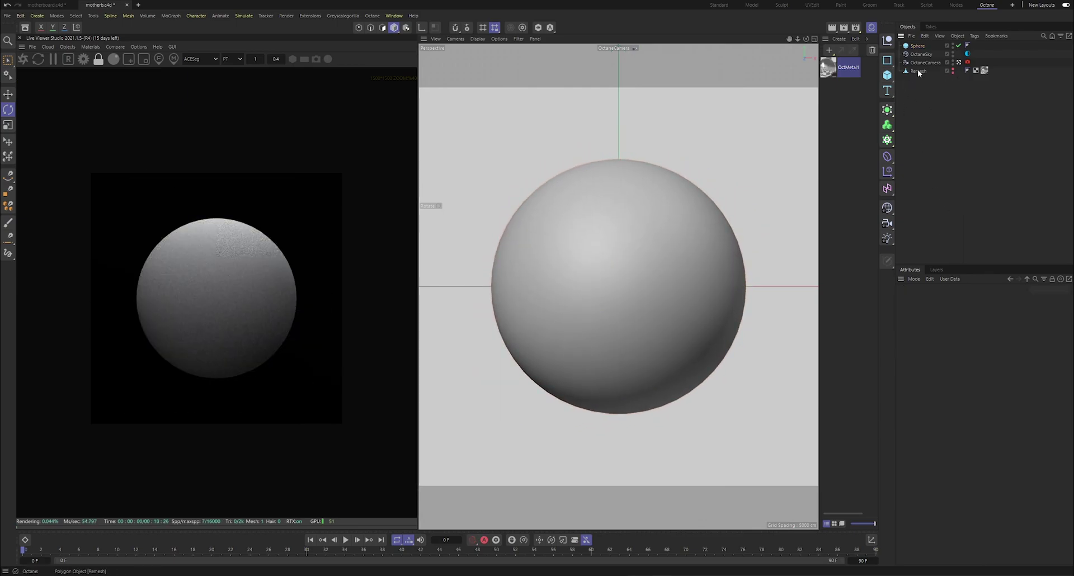
left_click_drag(658, 237, 659, 239)
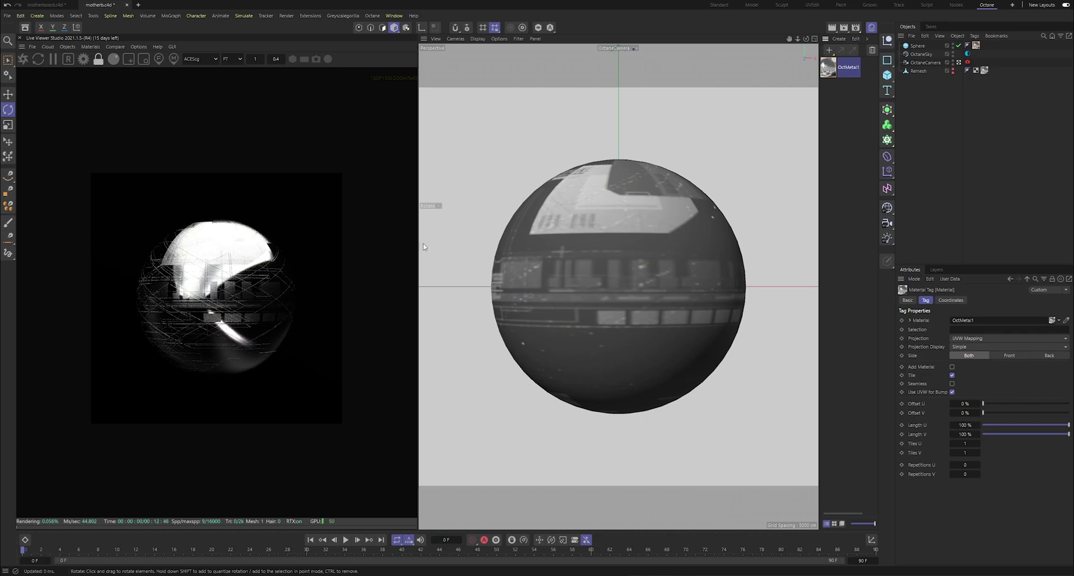
scroll(219, 285, "up", 1)
scroll(218, 283, "down", 4)
scroll(221, 276, "up", 5)
scroll(243, 271, "down", 5)
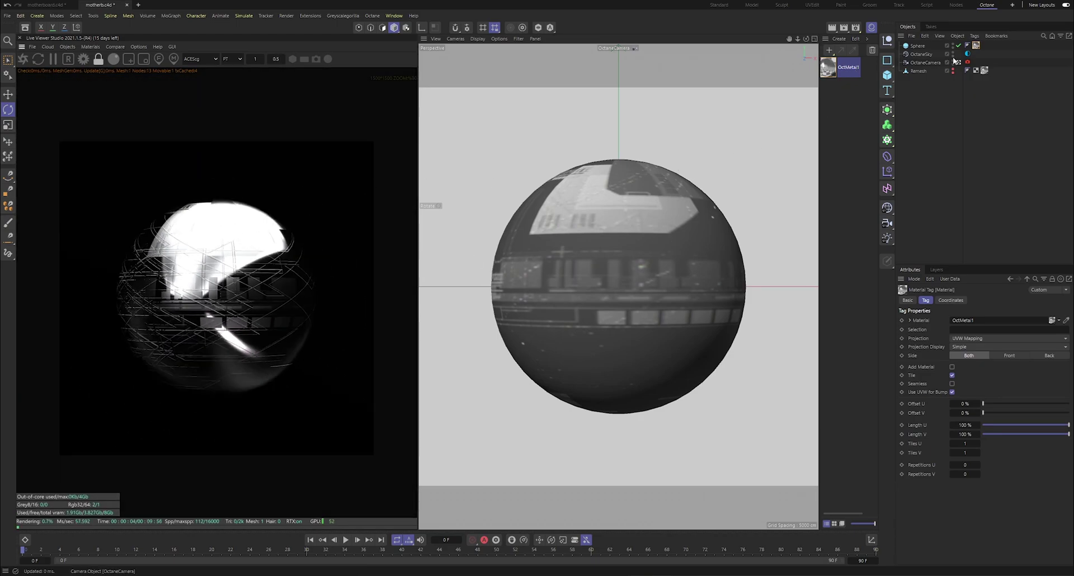
- Try a different RotX rotation for the OctaneSky environment and undo it
left_click(967, 54)
left_click_drag(996, 382, 957, 389)
key("ctrl+z")
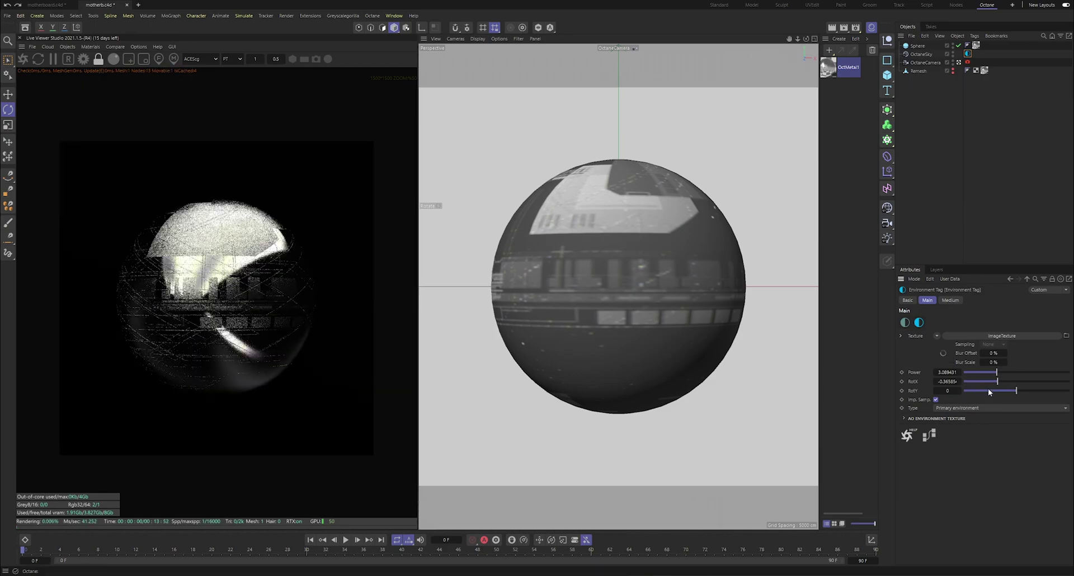
- Delete the test sphere and make the Remesh panel visible again
left_click(967, 89)
left_click(923, 46)
key("Delete")
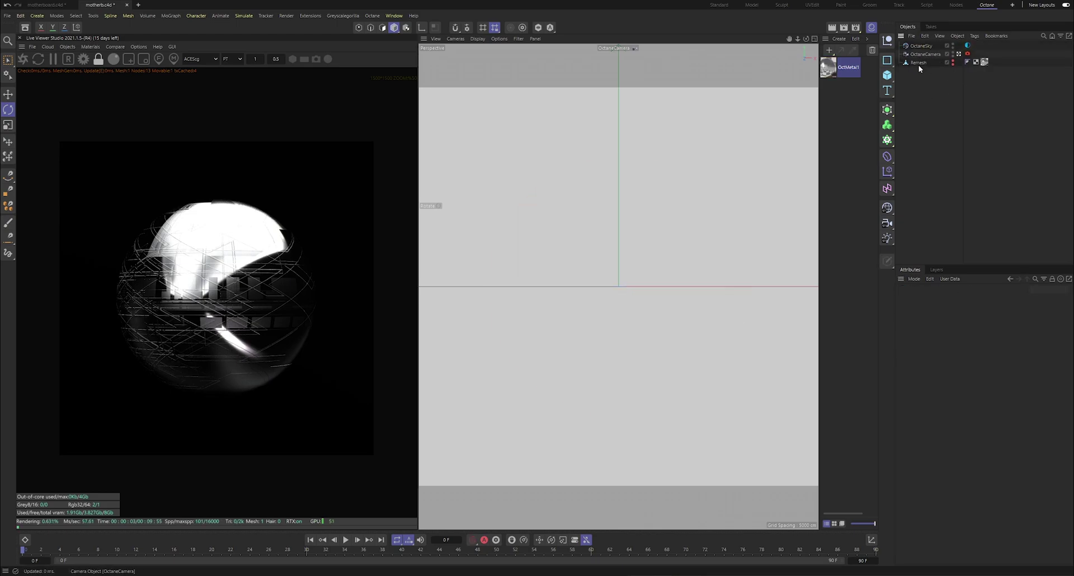
left_click(951, 62)
left_click(952, 64)
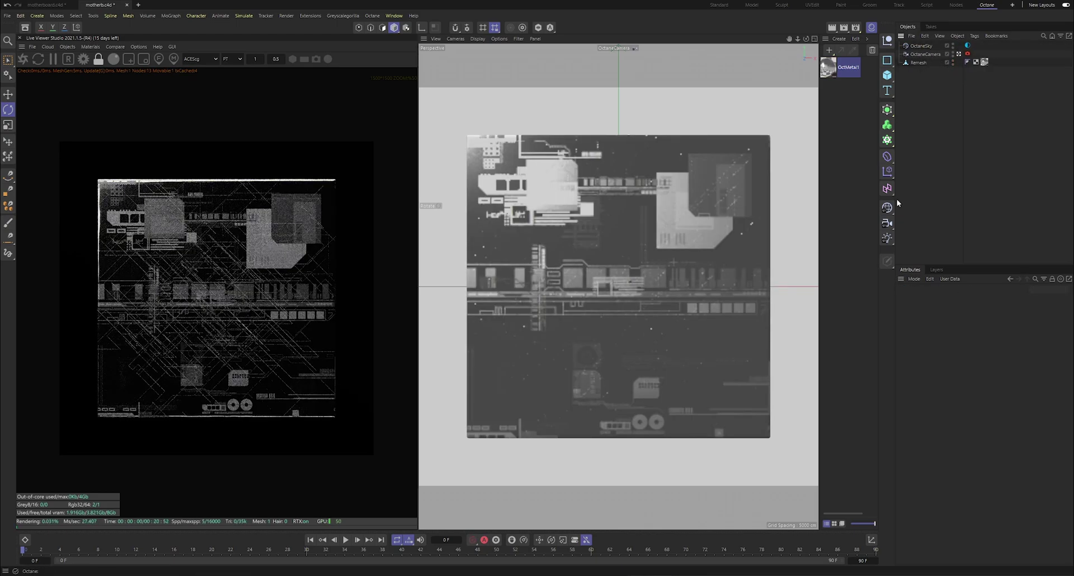
- Rotate the Remesh panel into a perspective tilt of about -21° heading, 23° pitch and 0.7° bank
scroll(214, 296, "up", 1)
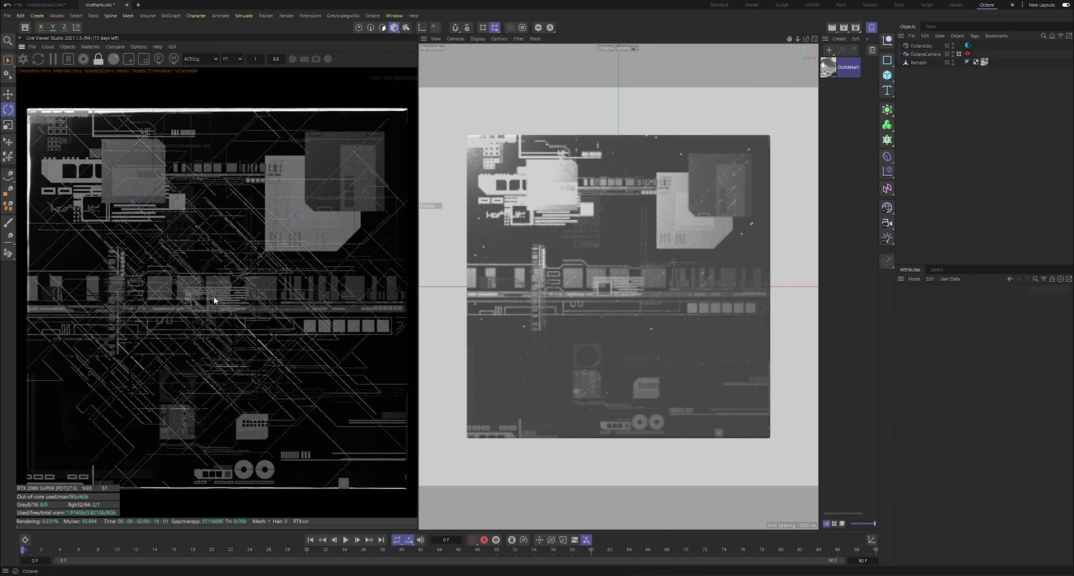
left_click(901, 65)
left_click_drag(605, 287, 603, 264)
scroll(238, 291, "up", 5)
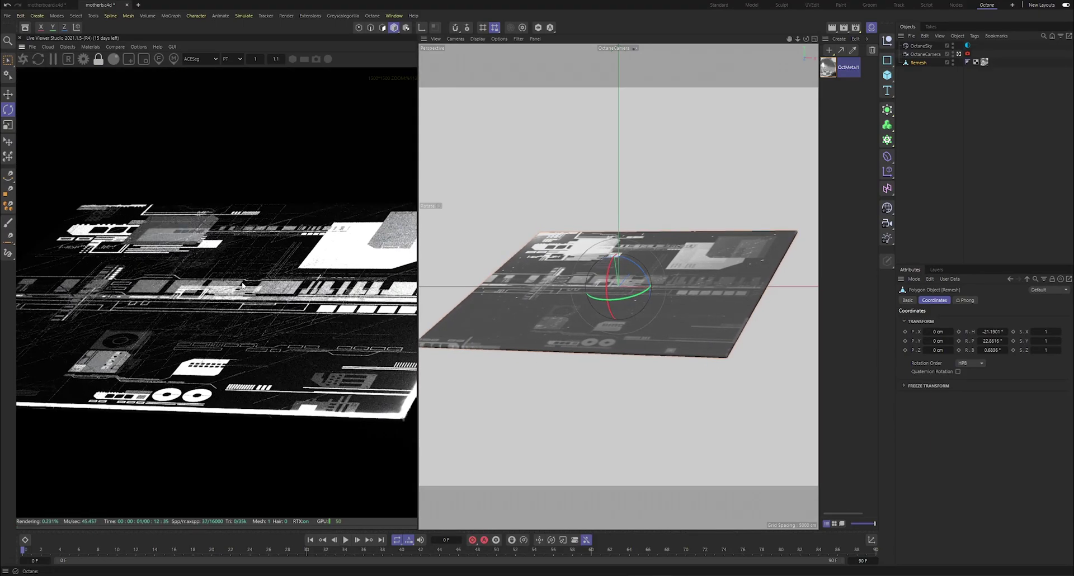
scroll(241, 285, "down", 3)
- Duplicate the OctaneCamera and make the copy the active view camera
left_click(977, 110)
left_click(926, 55)
key("ctrl+c")
key("ctrl+v")
left_click(962, 46)
- Set the duplicate camera's focal length to 200 mm and reframe it on the panel's large upper-left chip
left_click(934, 300)
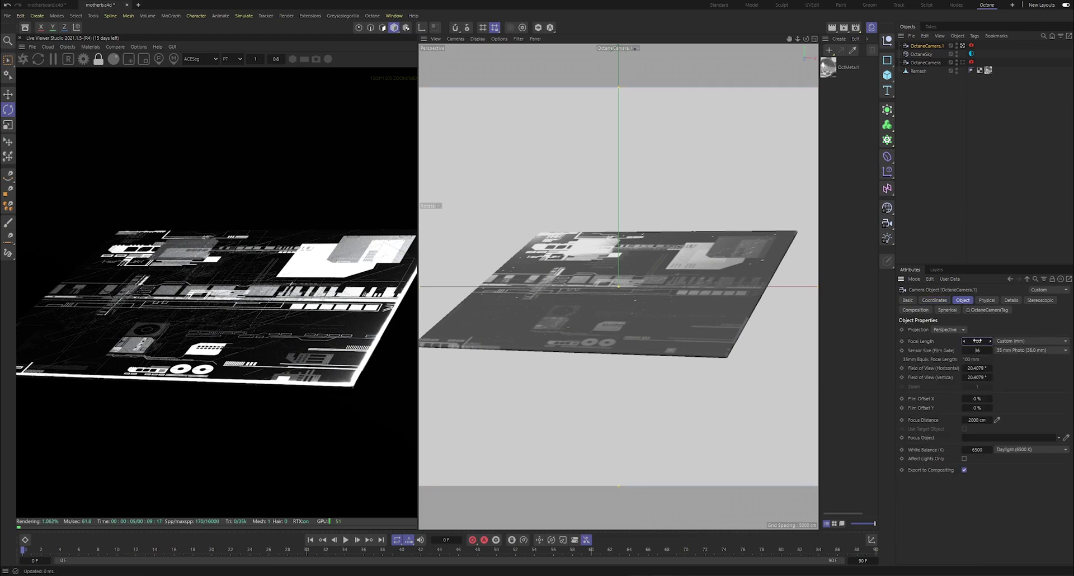
type("200")
key("Return")
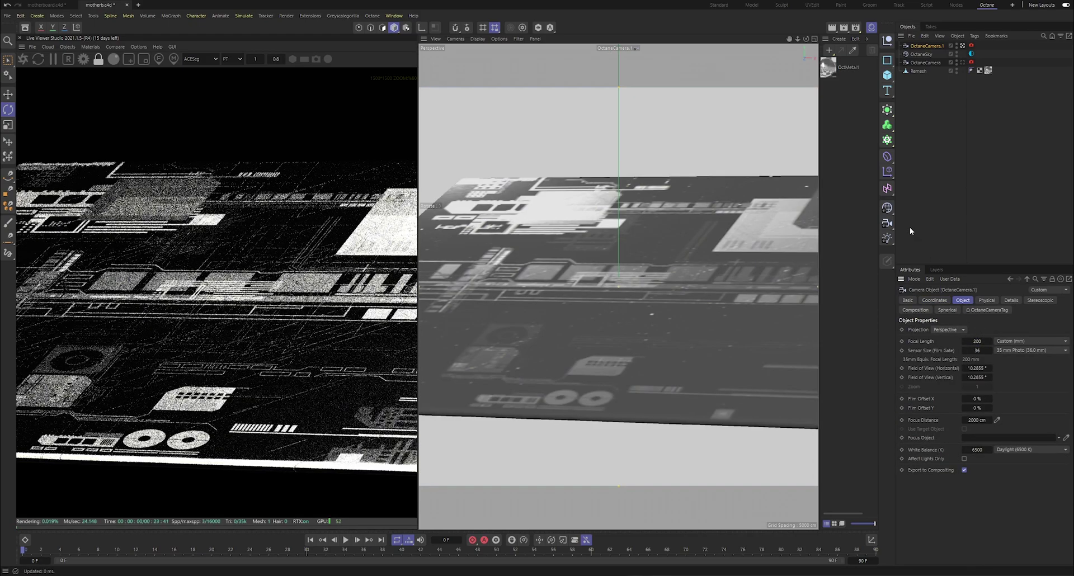
scroll(327, 196, "down", 3)
left_click_drag(798, 39, 932, 90)
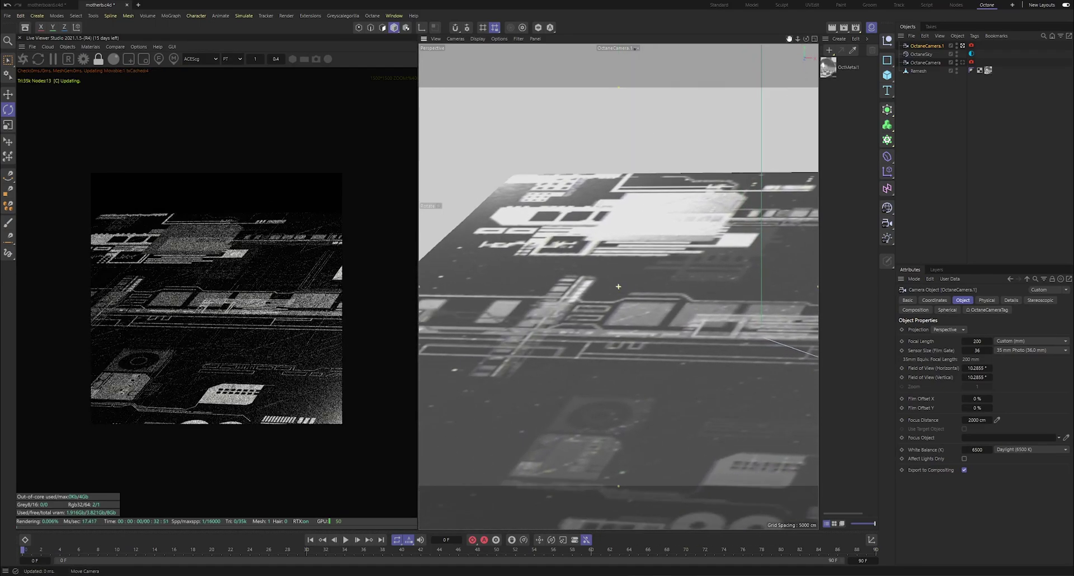
scroll(218, 315, "up", 4)
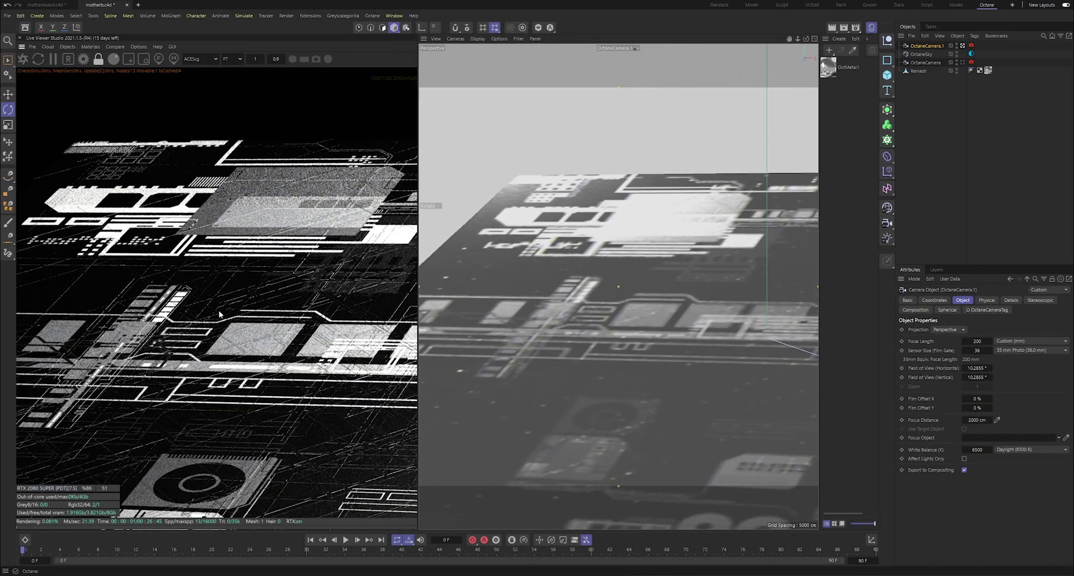
scroll(408, 212, "down", 3)
- Rotate the Remesh panel flatter so that the camera sees it at a shallower angle
left_click(918, 70)
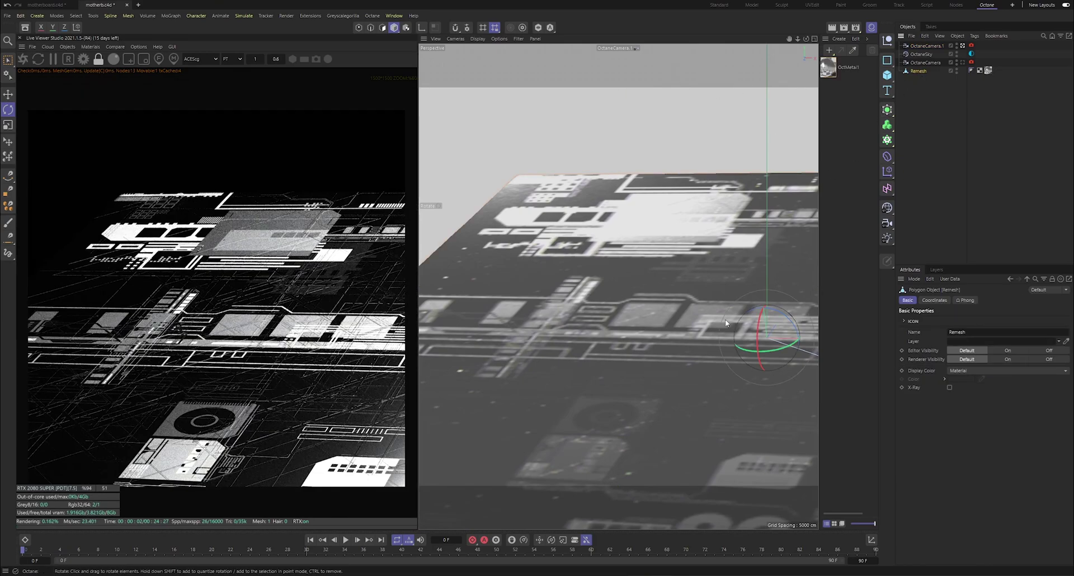
mouse_move(759, 329)
left_mouse_down()
mouse_move(758, 305)
mouse_move(758, 314)
left_mouse_up()
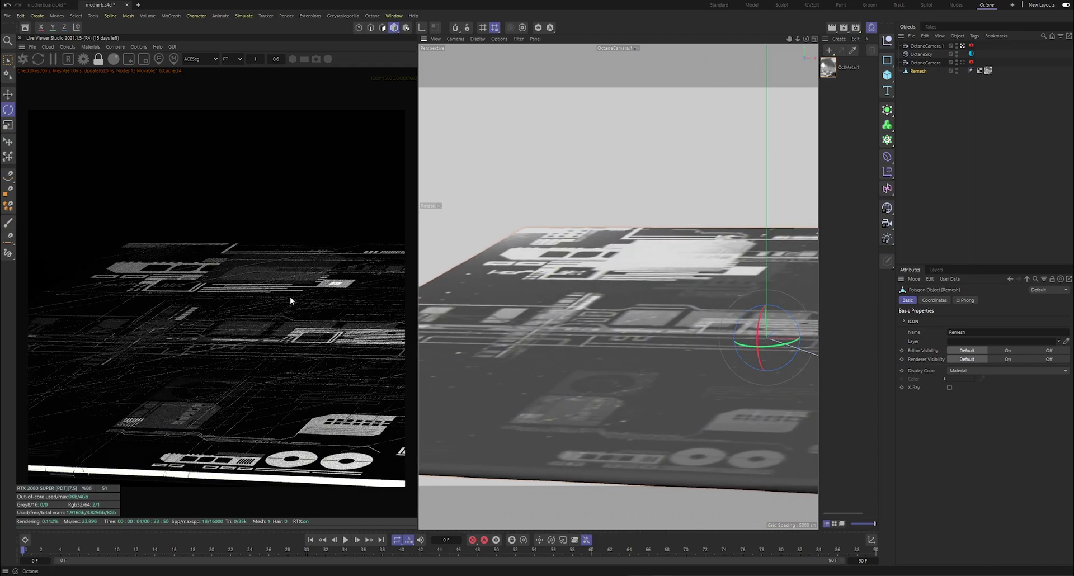
scroll(291, 296, "up", 3)
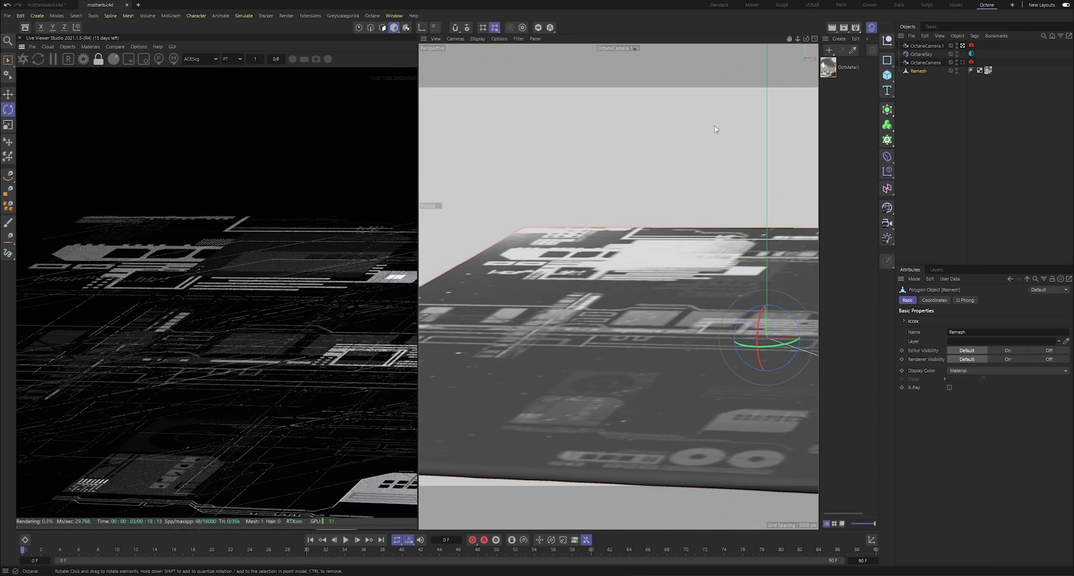
- Open OctMetal1's node network, spread out its image texture nodes and duplicate the roughness image texture below them
double_click(837, 69)
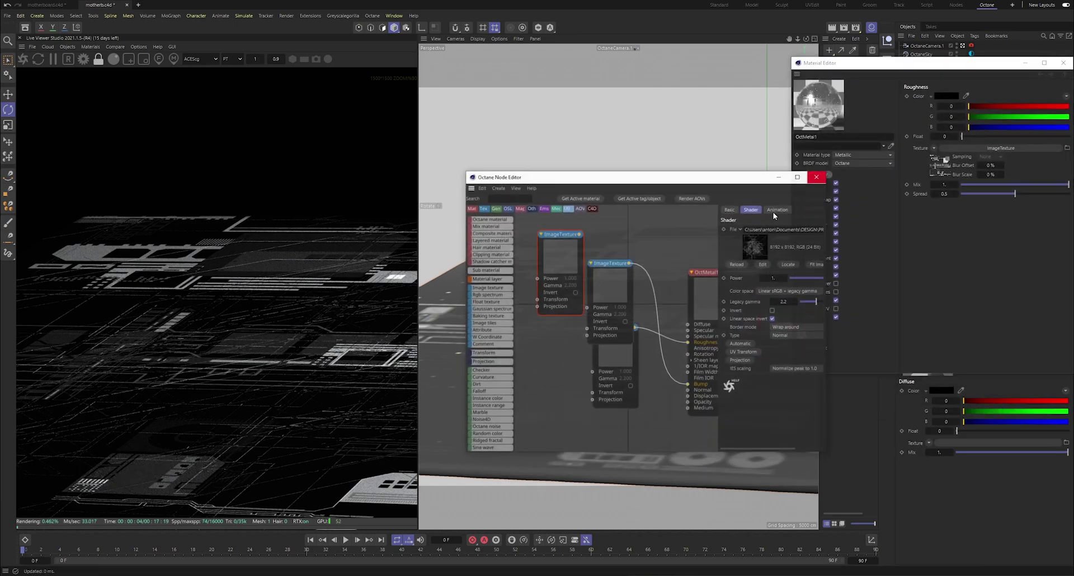
left_click_drag(666, 257, 684, 230)
left_click_drag(573, 240, 522, 324)
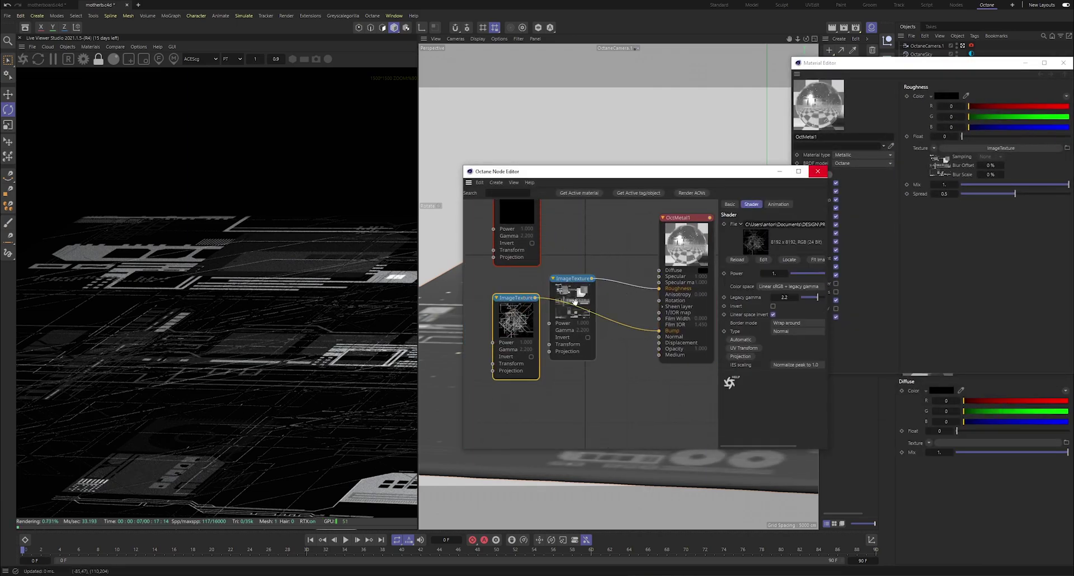
left_click_drag(588, 318, 596, 257)
left_click_drag(622, 292, 628, 261)
left_click_drag(594, 202, 582, 234)
left_click_drag(582, 263, 572, 403)
left_click_drag(608, 354, 613, 325)
left_click_drag(571, 356, 555, 367)
- Add a texture displacement at 8192x8192 detail to OctMetal1 and feed it with the duplicated image texture
left_click(692, 212)
left_click(765, 234)
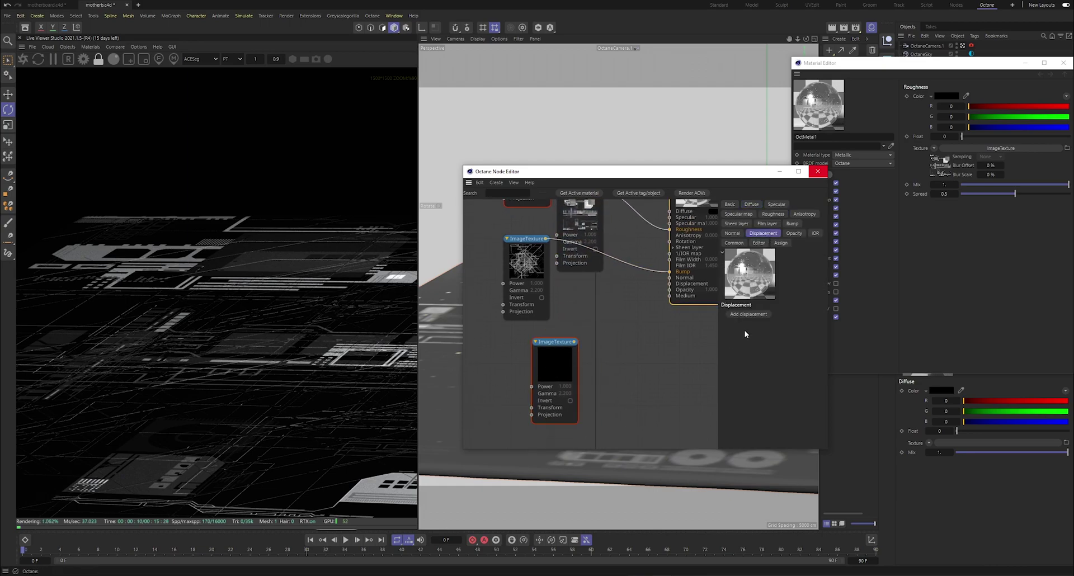
left_click(750, 315)
left_click_drag(620, 286, 617, 311)
left_click(785, 263)
left_click(781, 319)
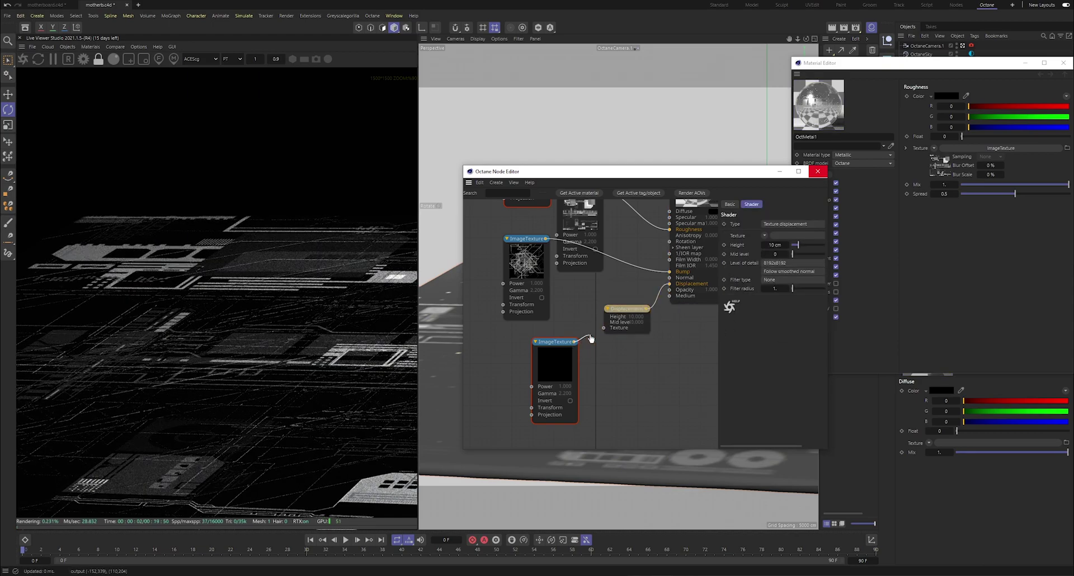
left_click_drag(603, 330, 602, 327)
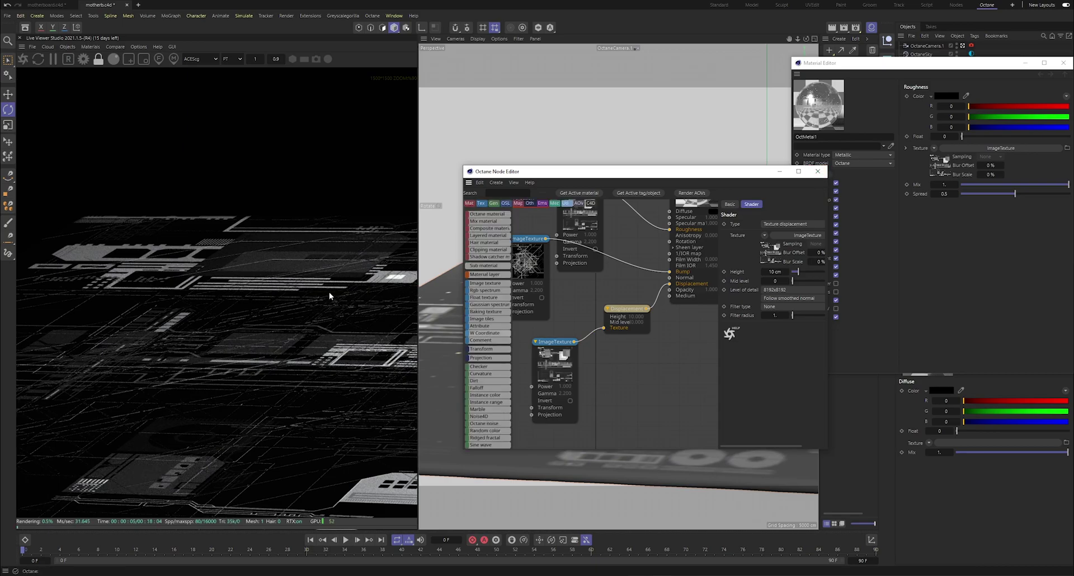
- Set the displacement height to 1 cm and close the Material Editor
left_click(625, 313)
double_click(775, 272)
type("5")
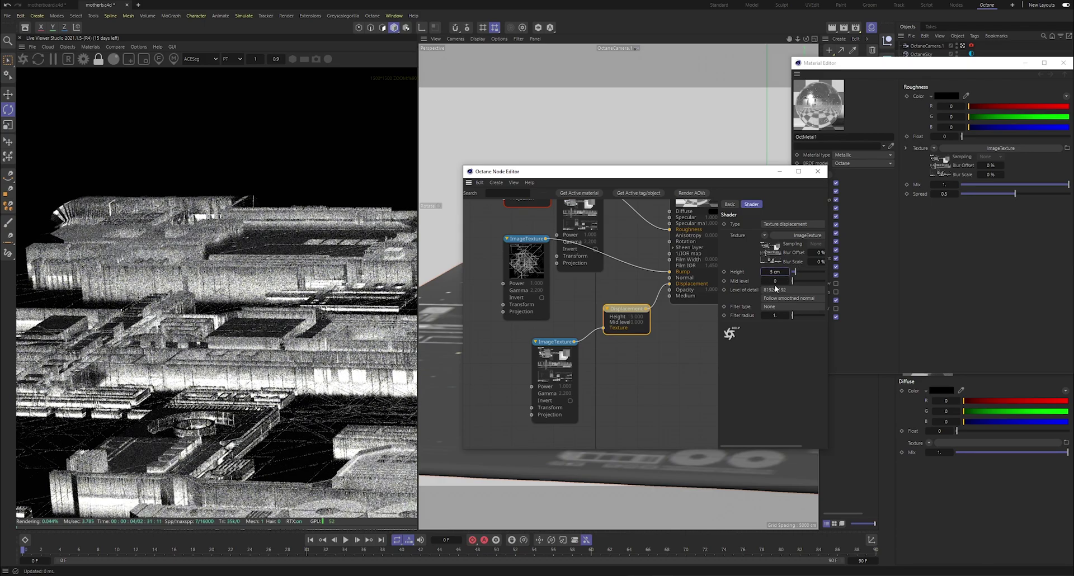
key("Return")
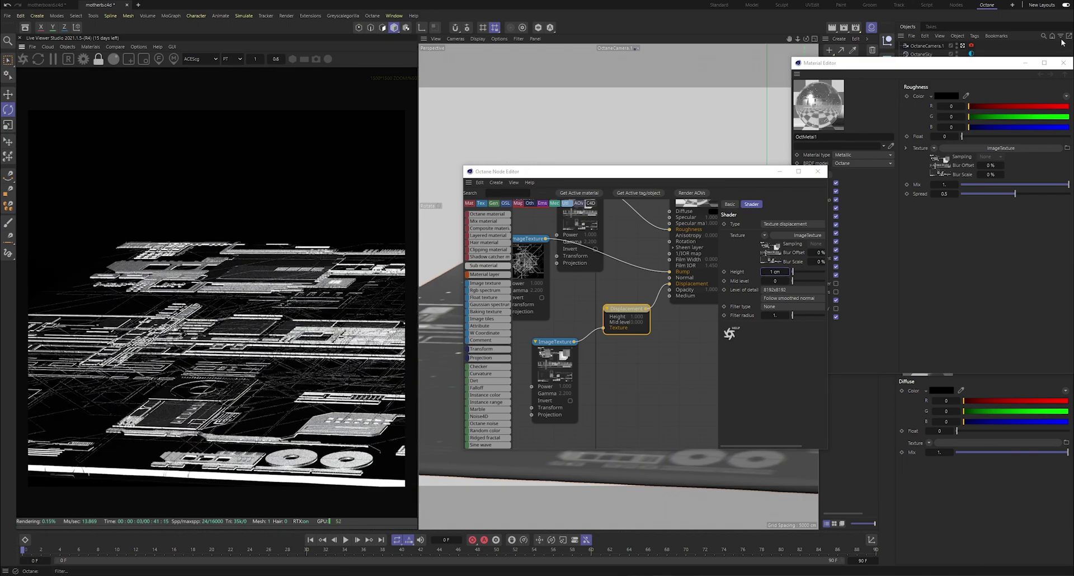
left_click(1024, 64)
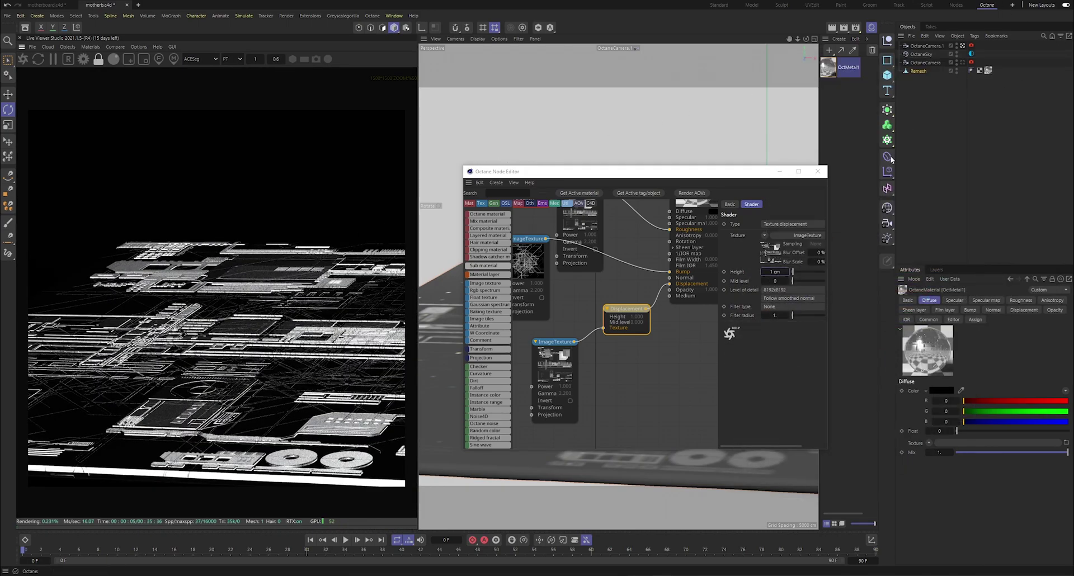
- Invert the image texture that drives OctMetal1's roughness
left_click_drag(621, 255, 643, 303)
left_click(606, 276)
left_click(773, 306)
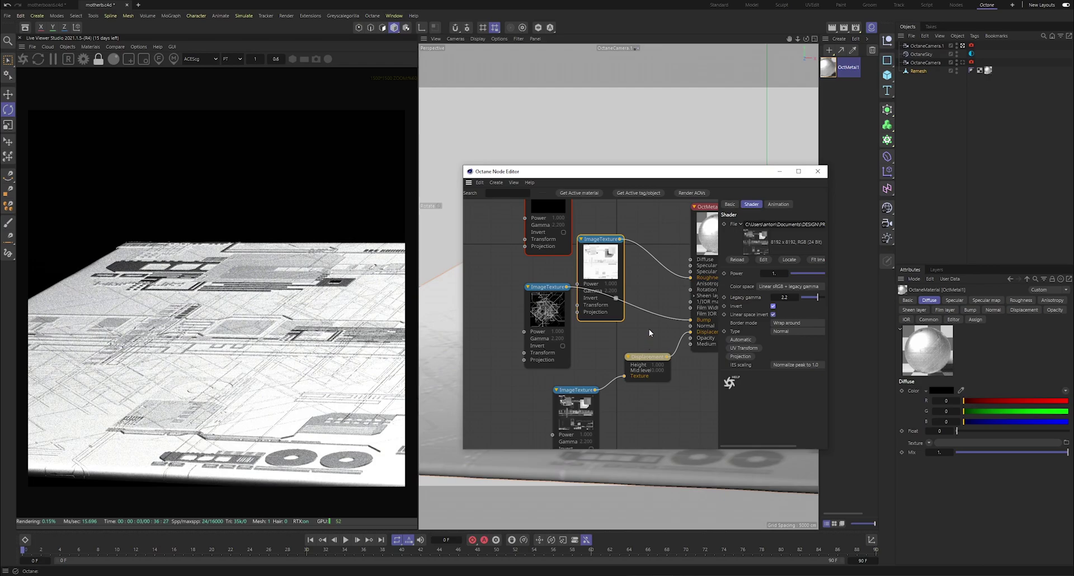
- Try a RotY of about -0.53 on the OctaneSky environment texture and undo it
left_click(698, 244)
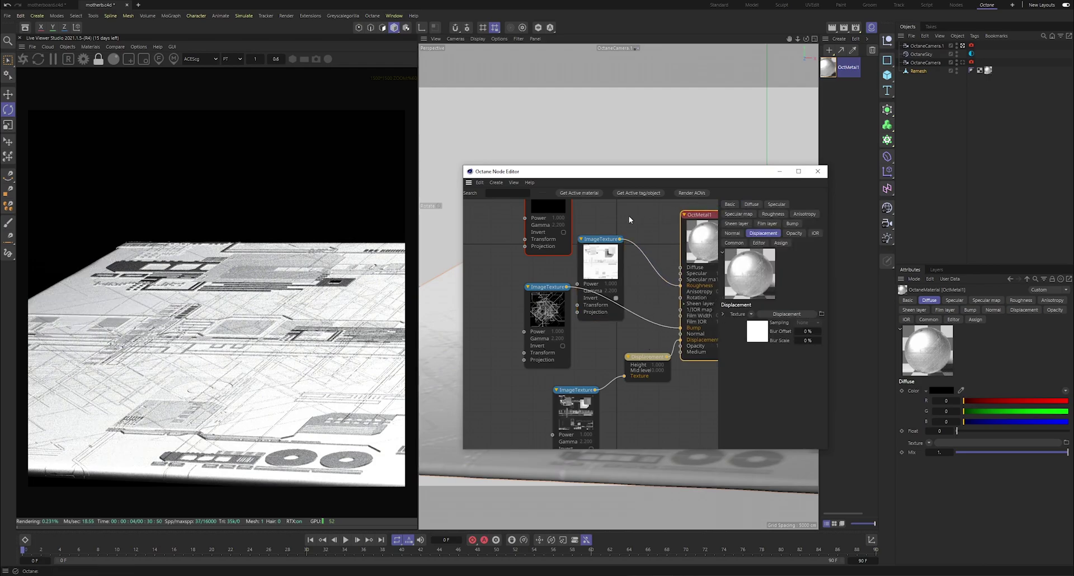
left_click(971, 55)
mouse_move(992, 383)
left_mouse_down()
mouse_move(976, 382)
mouse_move(1040, 386)
mouse_move(989, 391)
left_mouse_up()
key("ctrl+z")
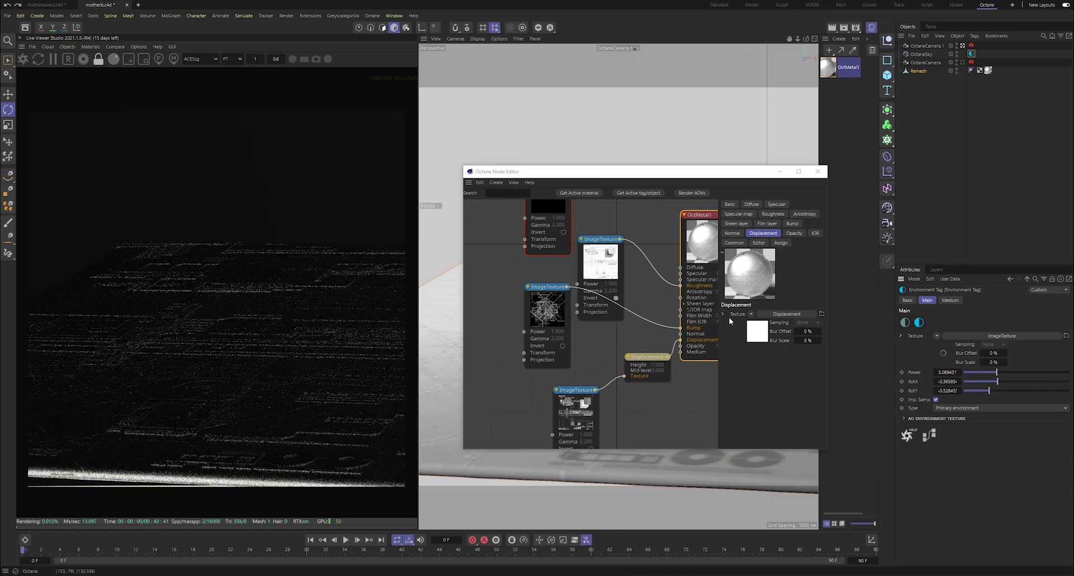
key("ctrl+z")
- Set OctMetal1's roughness float to about 0.18 and its roughness texture mix to about 0.28
left_click(609, 274)
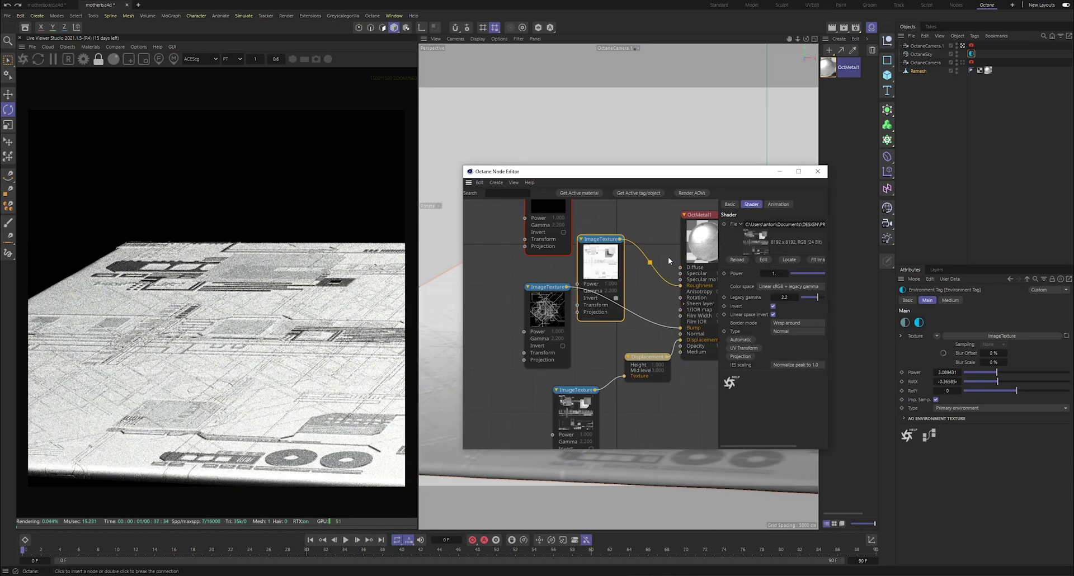
left_click(693, 297)
left_click(772, 215)
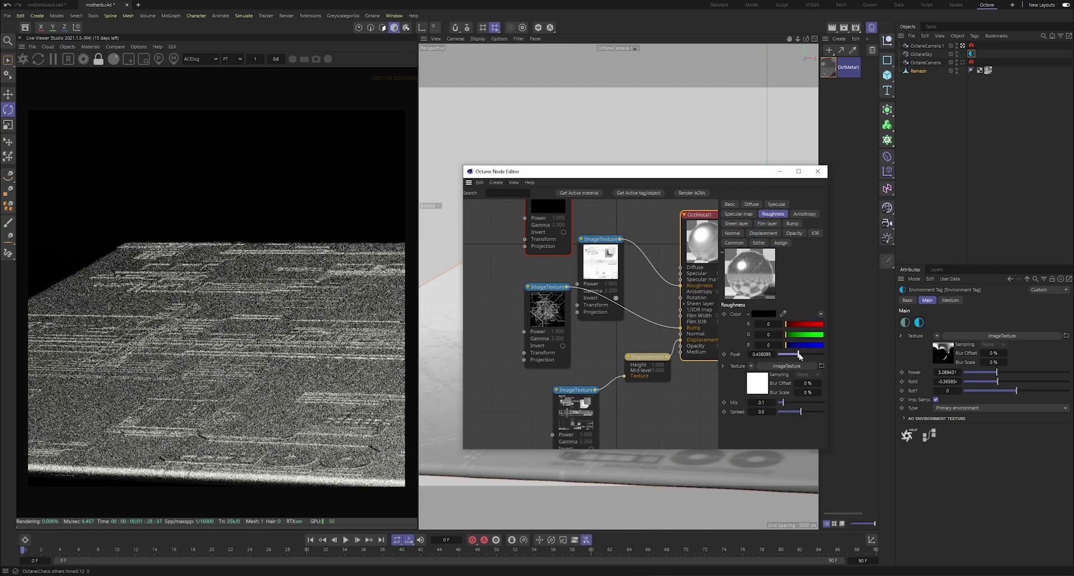
left_click_drag(797, 355, 787, 356)
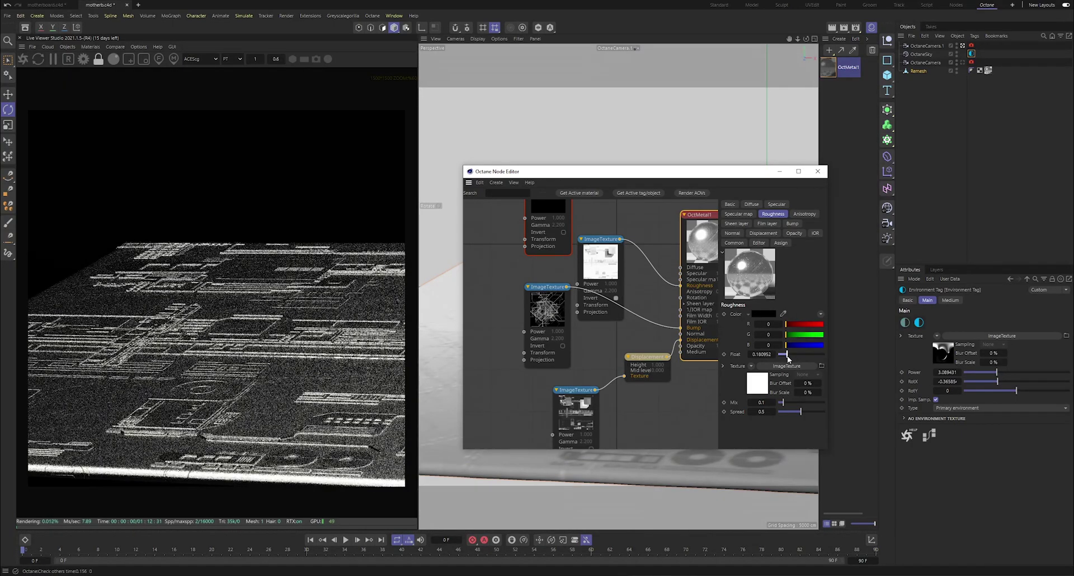
left_click_drag(791, 404, 790, 403)
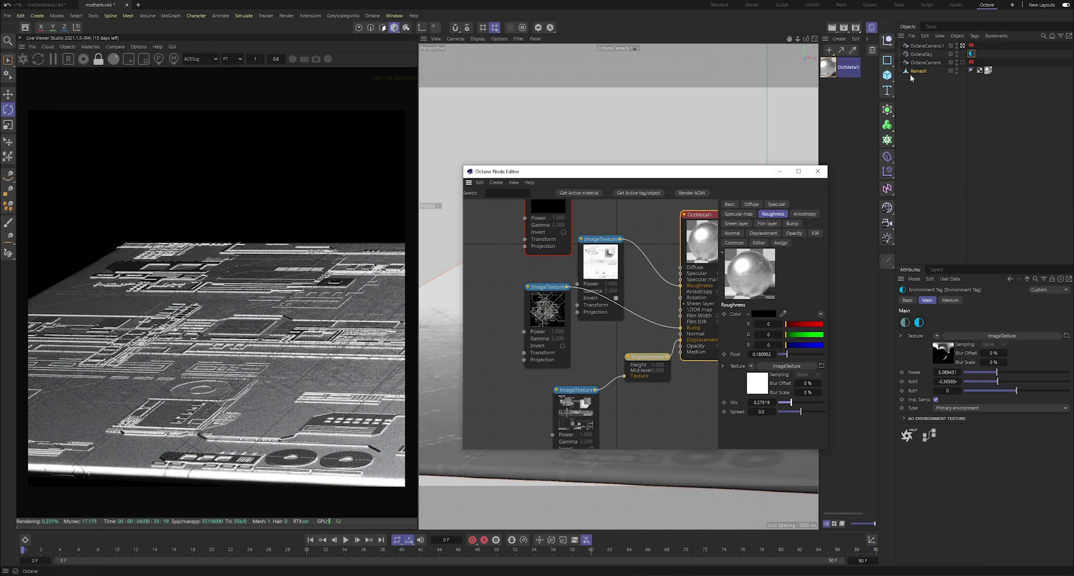
- Rotate the Remesh panel so a corner points toward the camera, and move the panel up in the frame
left_click_drag(759, 173, 458, 216)
mouse_move(758, 326)
left_mouse_down()
mouse_move(766, 348)
mouse_move(744, 322)
left_mouse_up()
left_click(476, 215)
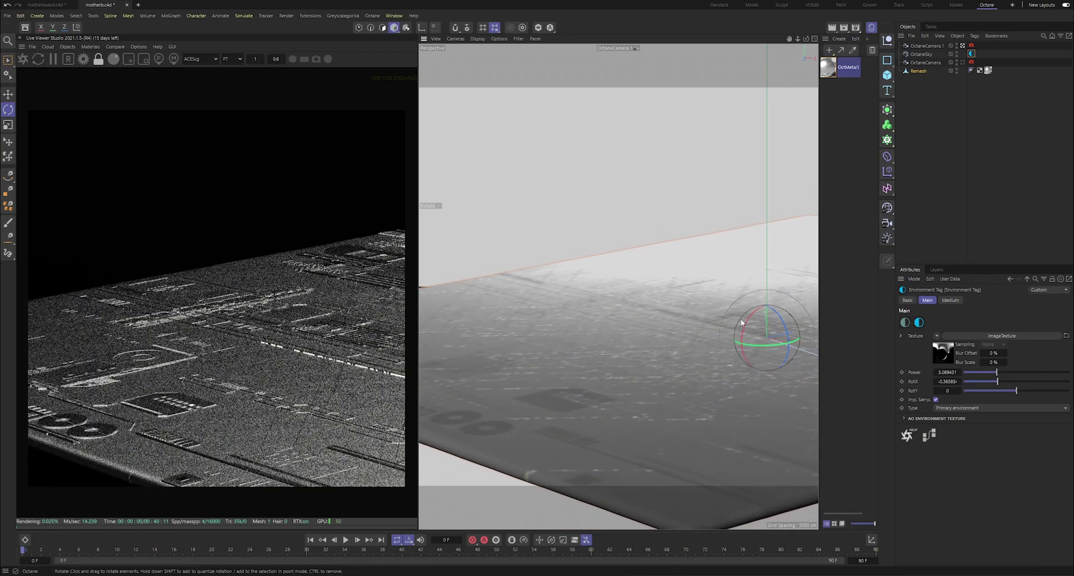
left_click(7, 95)
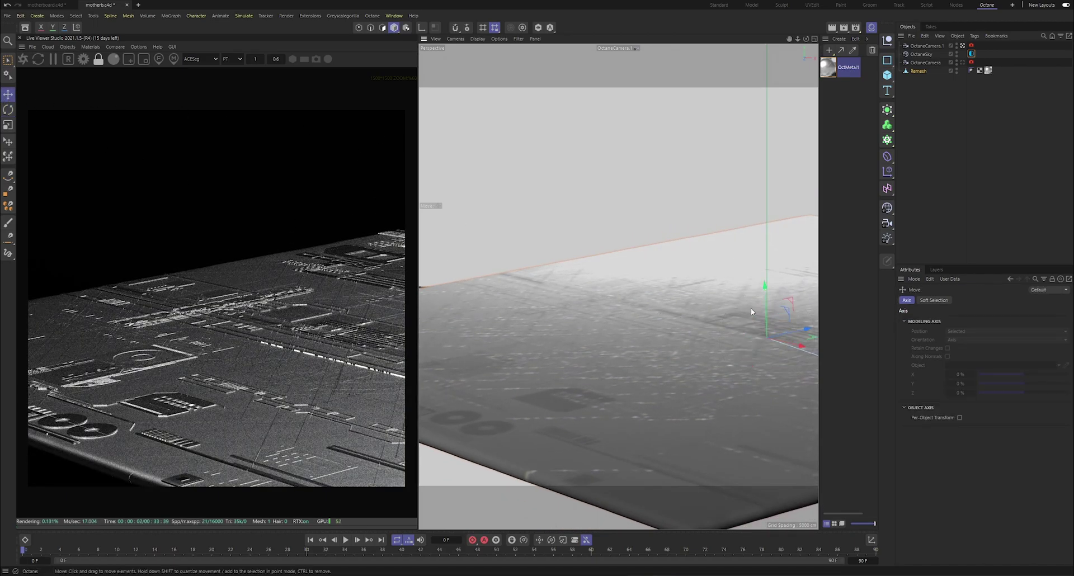
left_click_drag(768, 308, 762, 248)
left_click(926, 101)
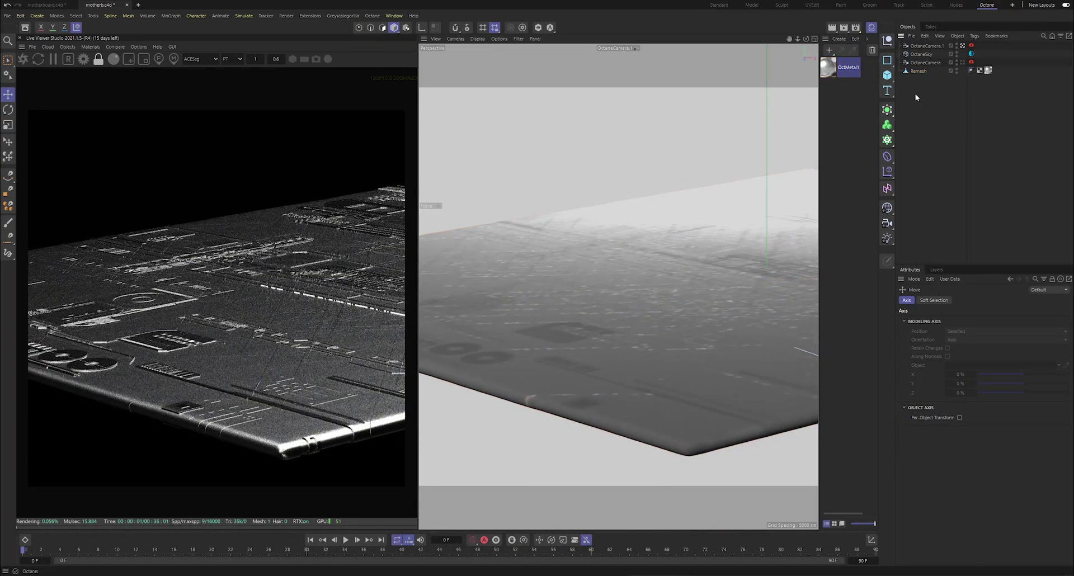
- Reopen OctMetal1's node network in a wider window and turn off Invert on the roughness image texture
double_click(830, 68)
left_click_drag(866, 67, 695, 113)
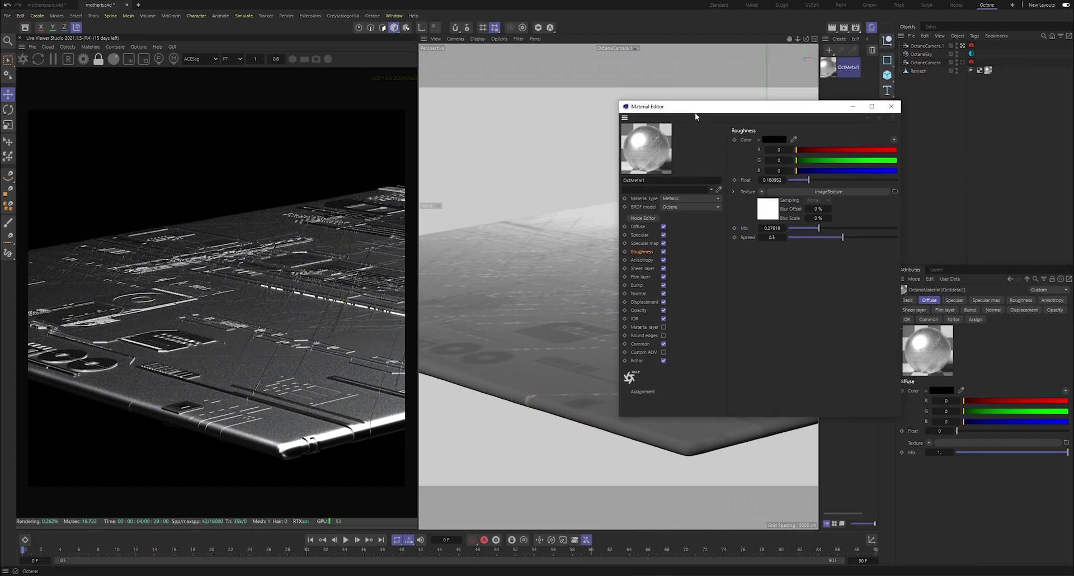
left_click(646, 220)
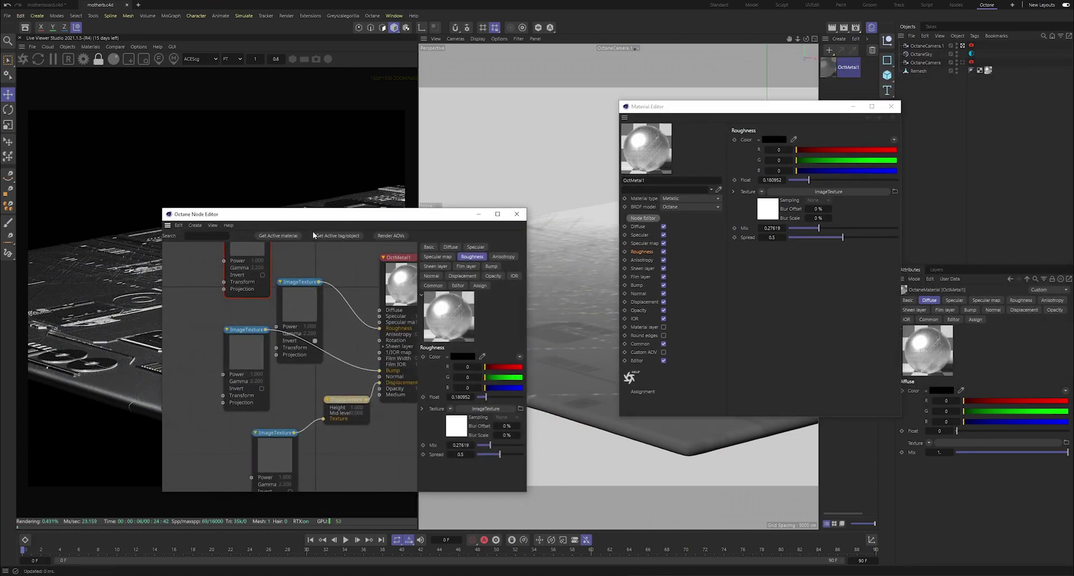
scroll(330, 285, "down", 2)
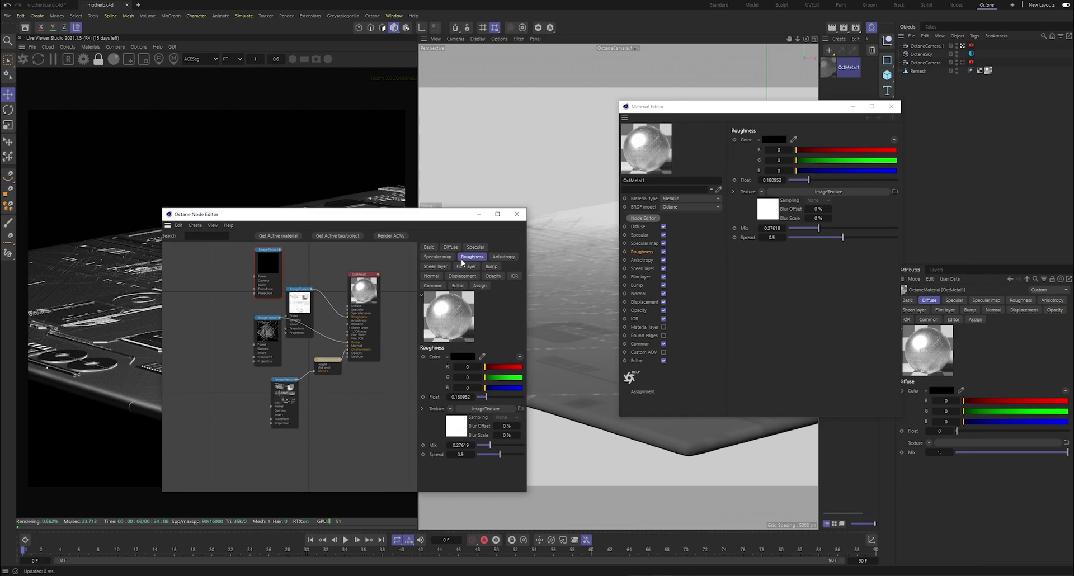
left_click_drag(527, 266, 734, 267)
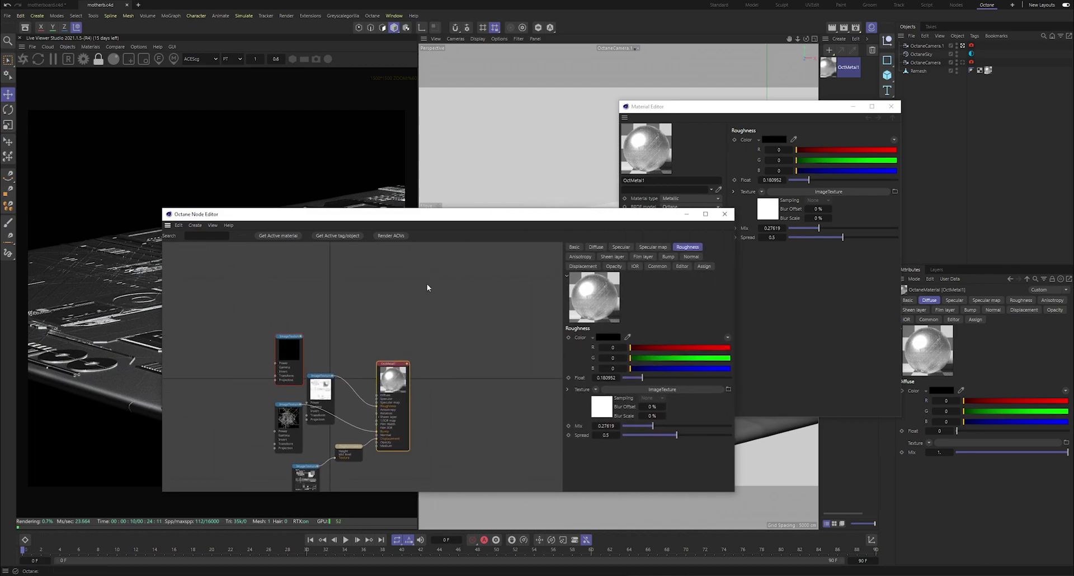
left_click_drag(416, 217, 588, 171)
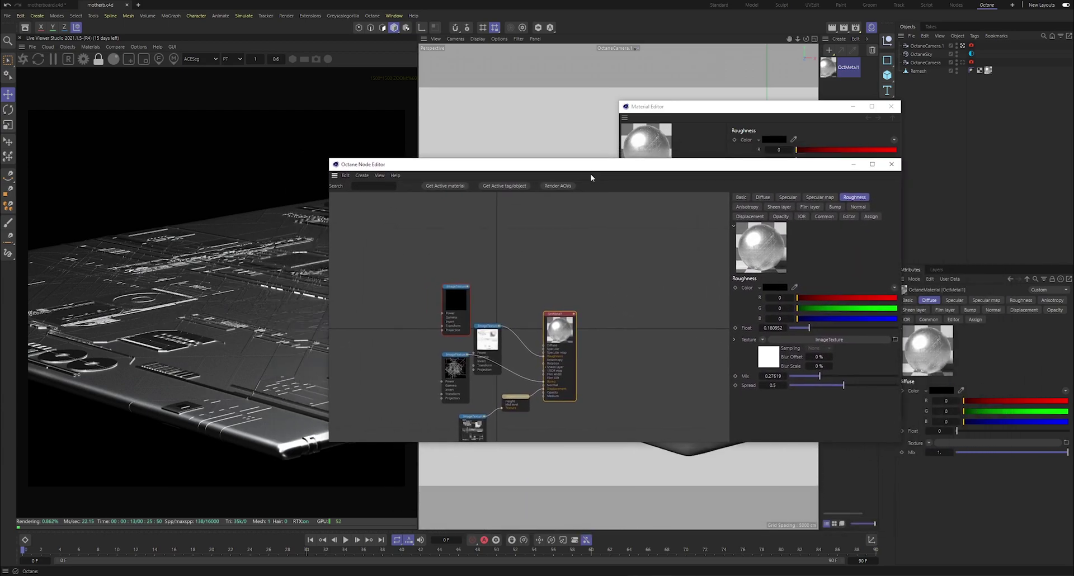
left_click(493, 339)
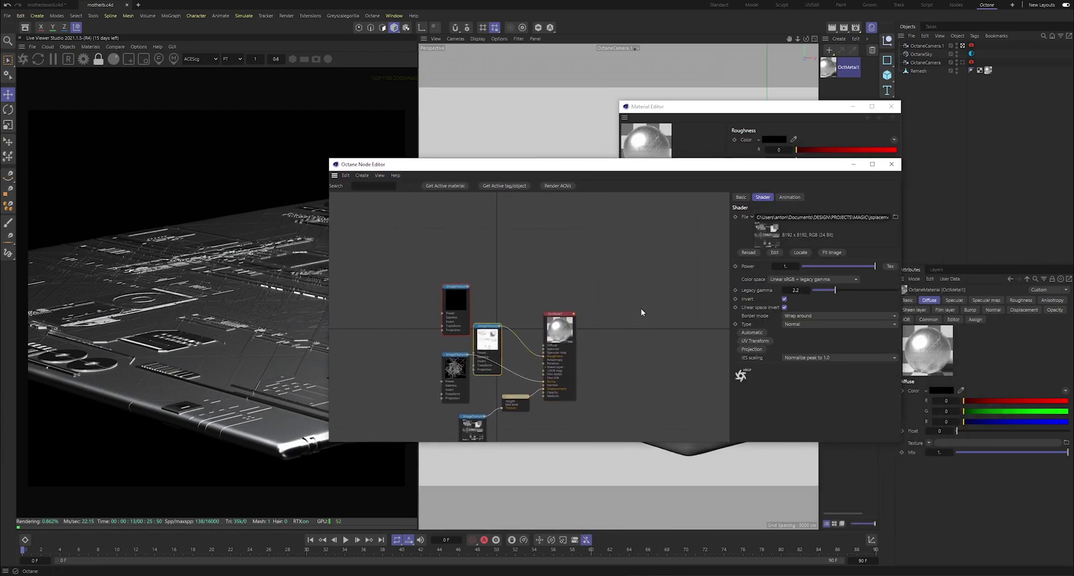
left_click(784, 299)
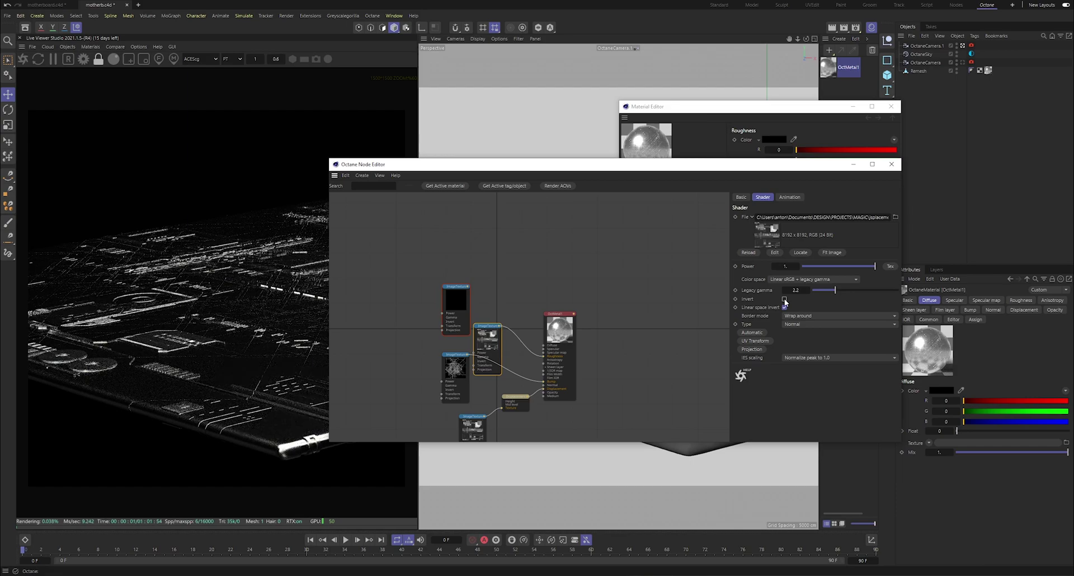
- Create an Octane Specular material and place its node above OctMetal1 in the node network
left_click_drag(764, 169, 768, 217)
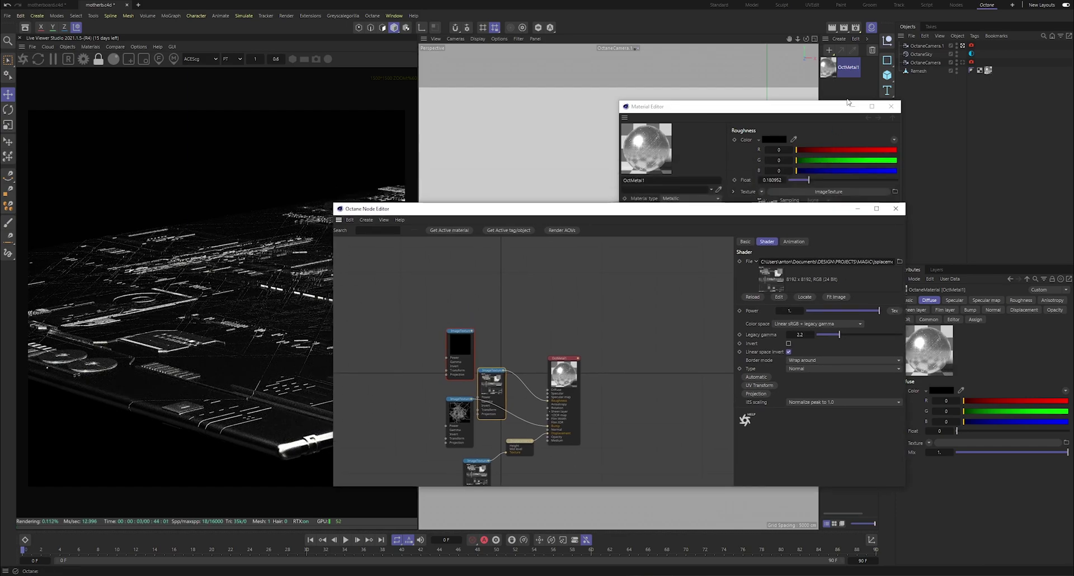
left_click(712, 188)
left_click_drag(689, 211, 713, 197)
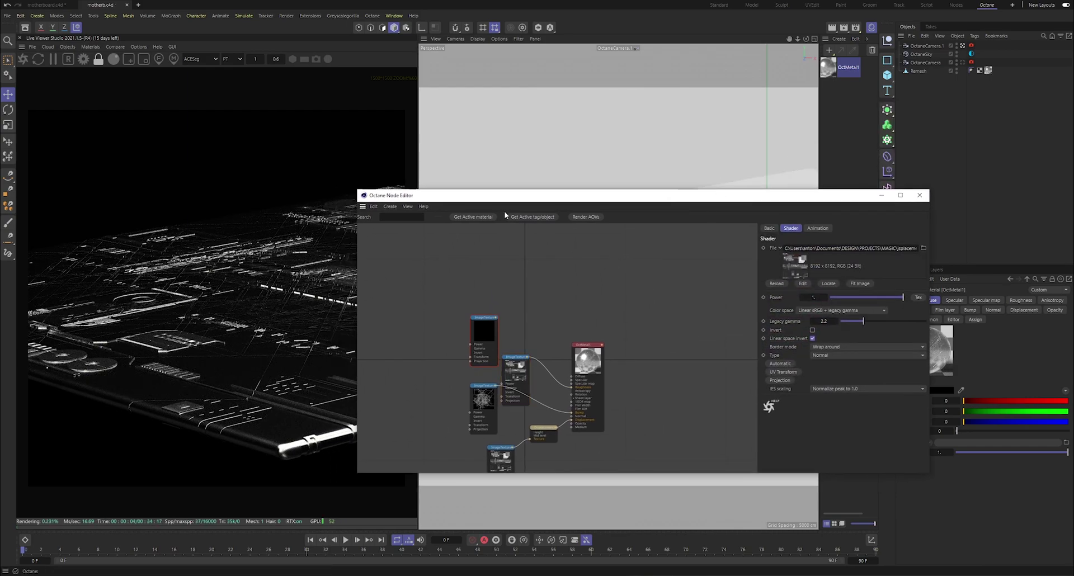
left_click(87, 48)
mouse_move(112, 88)
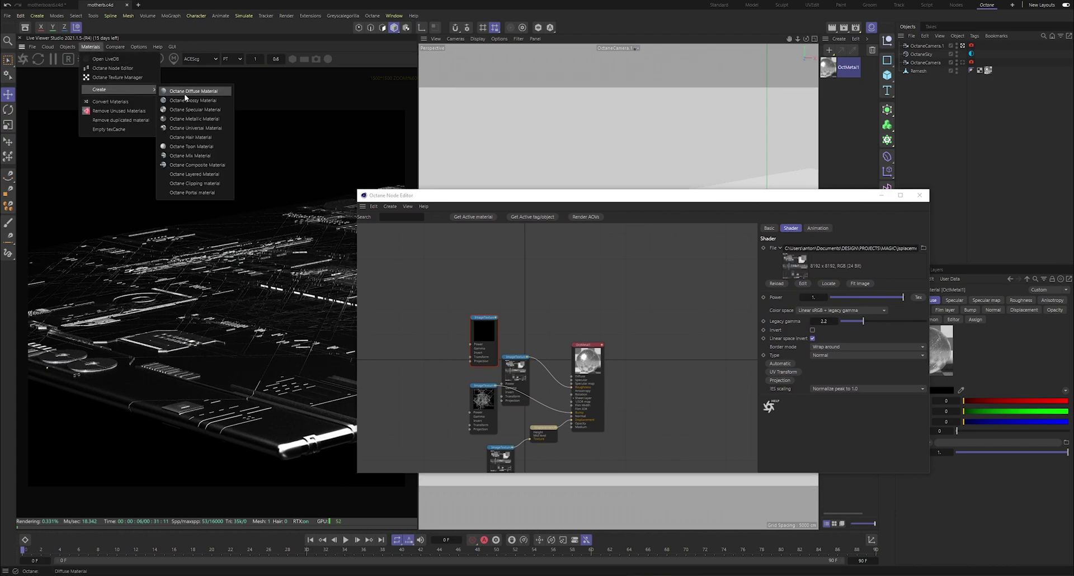
left_click(185, 110)
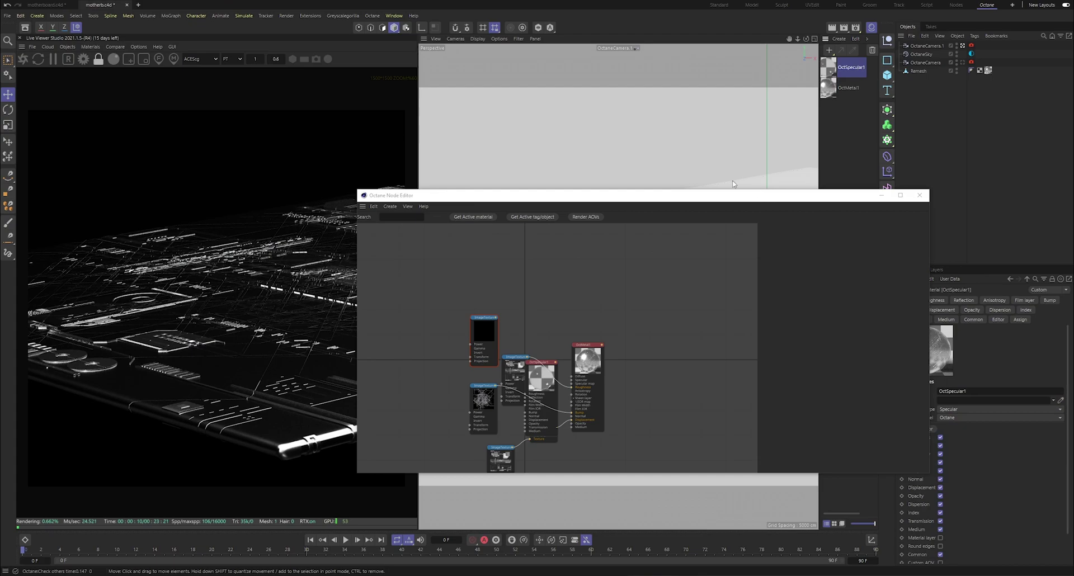
left_click_drag(550, 366, 588, 264)
- Add a Mix material node and place it beside the OctSpecular1 and OctMetal1 nodes
scroll(603, 276, "up", 2)
scroll(581, 277, "down", 3)
left_click(422, 245)
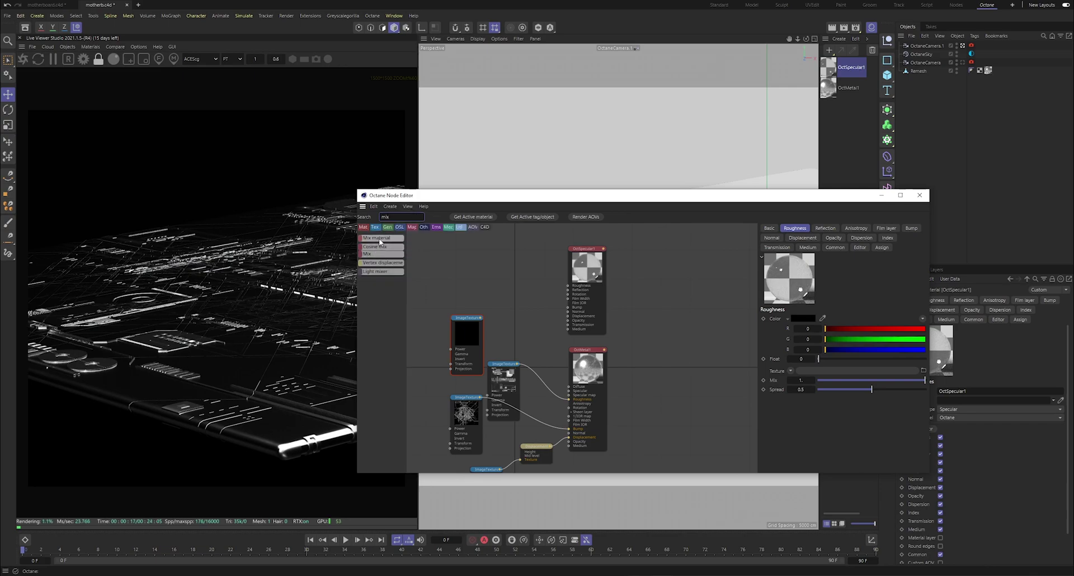
left_click_drag(641, 319, 667, 318)
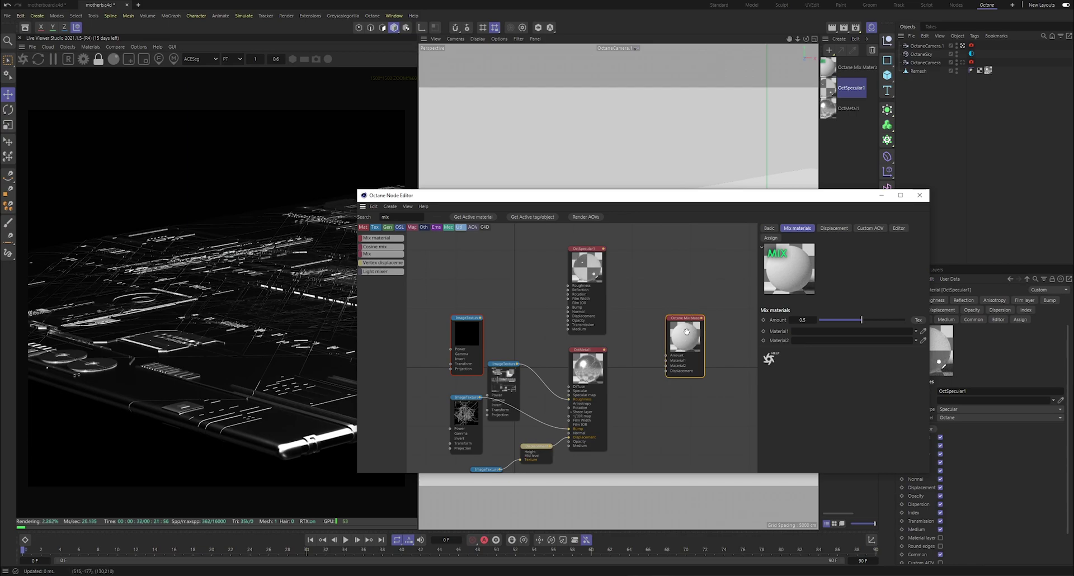
left_click_drag(684, 327, 682, 314)
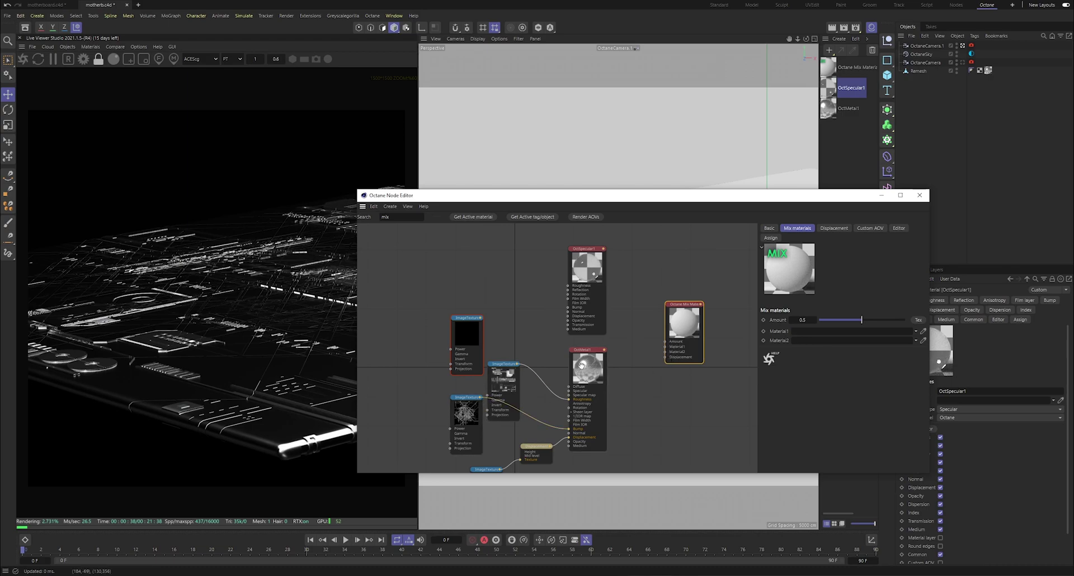
left_click_drag(685, 329, 687, 335)
left_click_drag(587, 283, 585, 282)
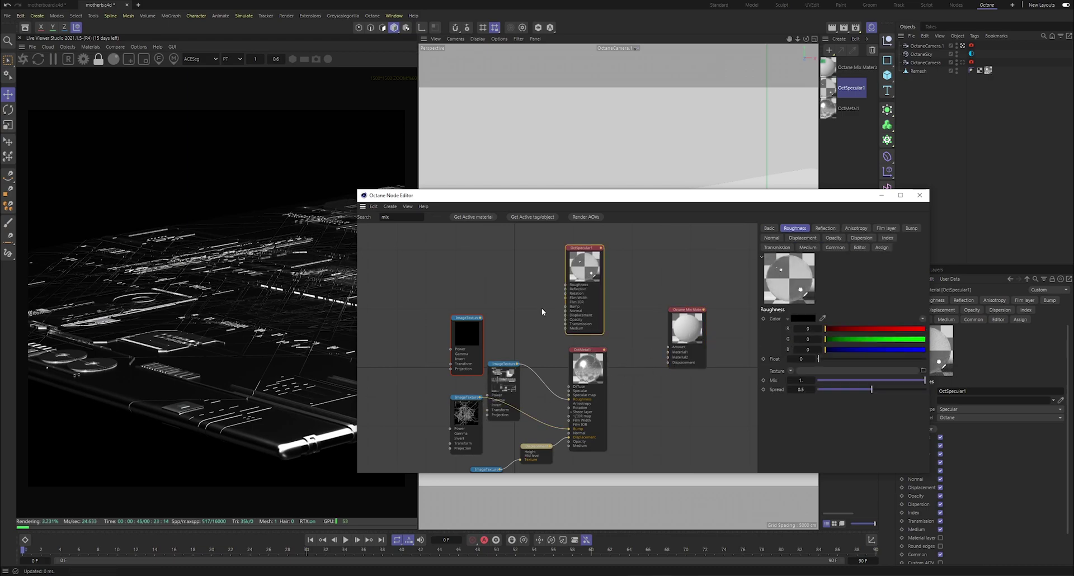
key("alt+Tab")
key("alt+Tab")
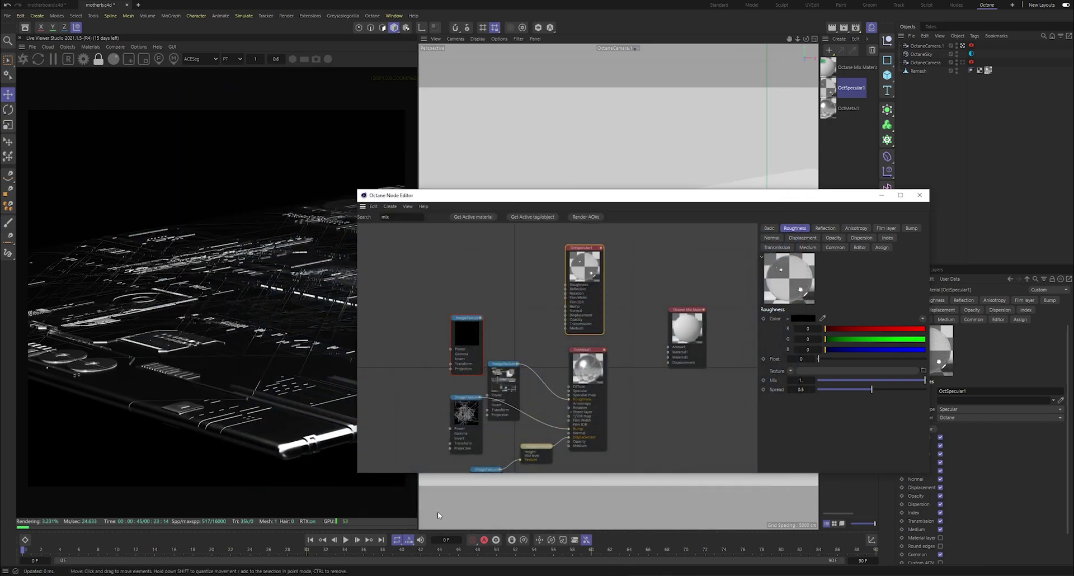
key("super")
type("js")
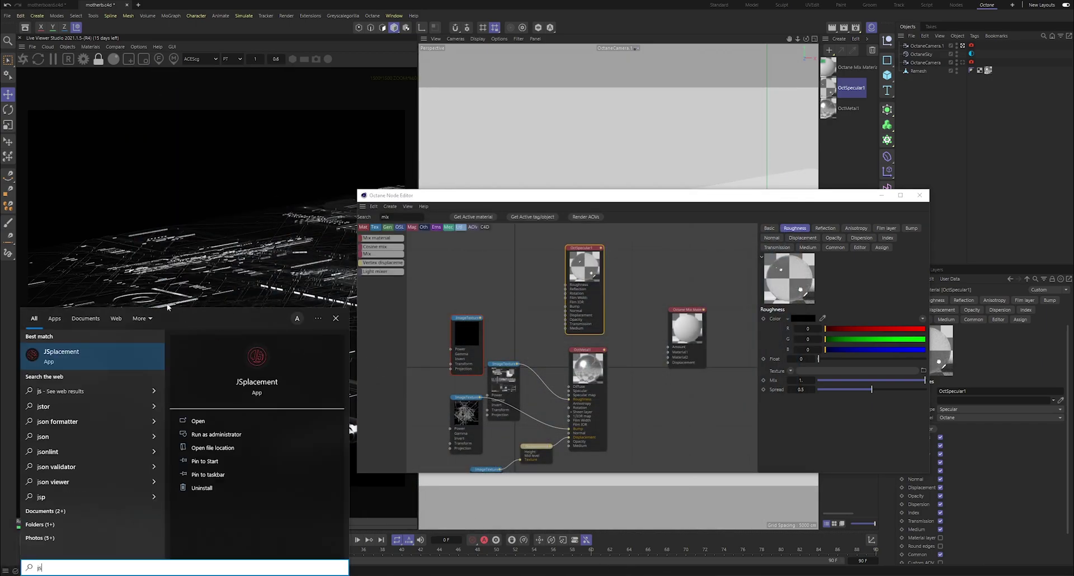
left_click(171, 302)
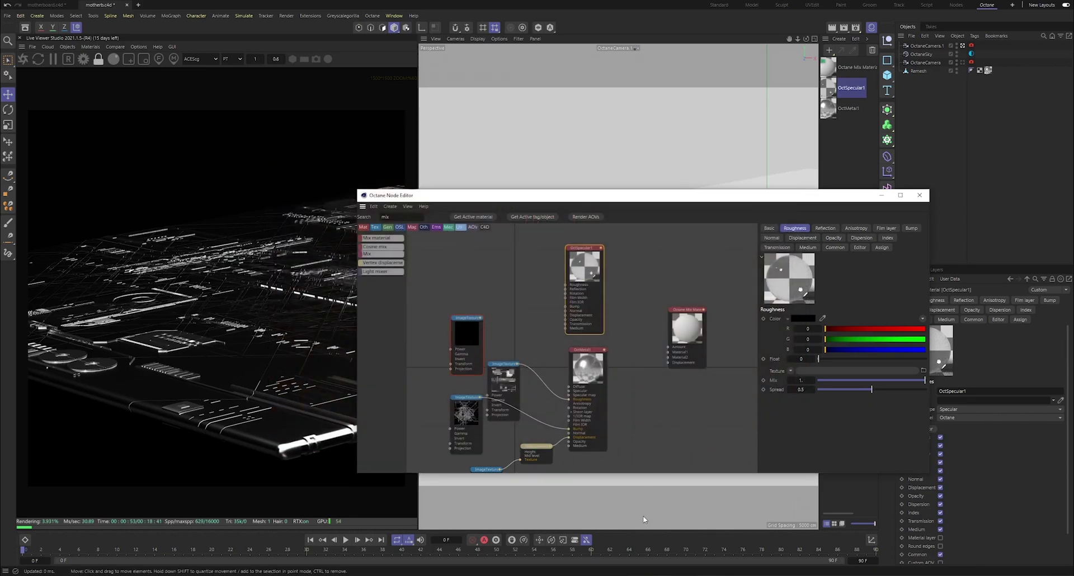
left_click_drag(901, 340, 689, 309)
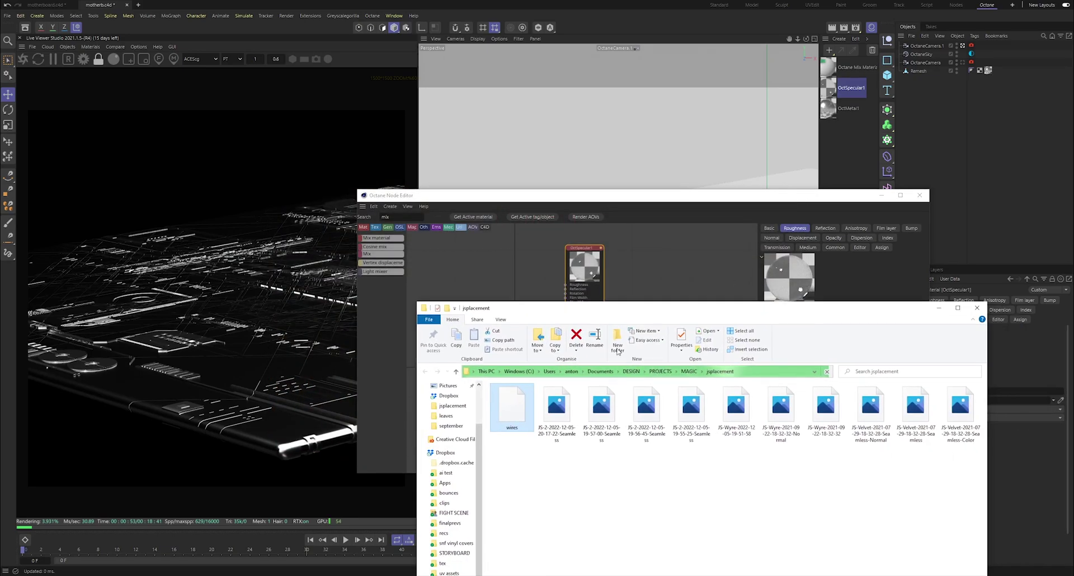
left_click(691, 411)
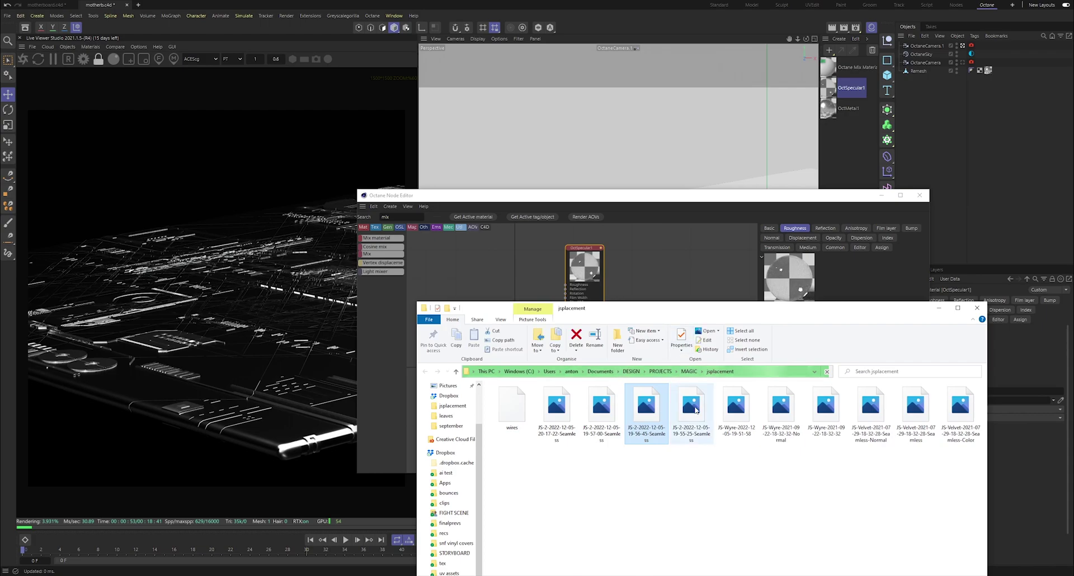
left_click_drag(665, 313, 644, 403)
left_click_drag(670, 498, 636, 297)
left_click(647, 313)
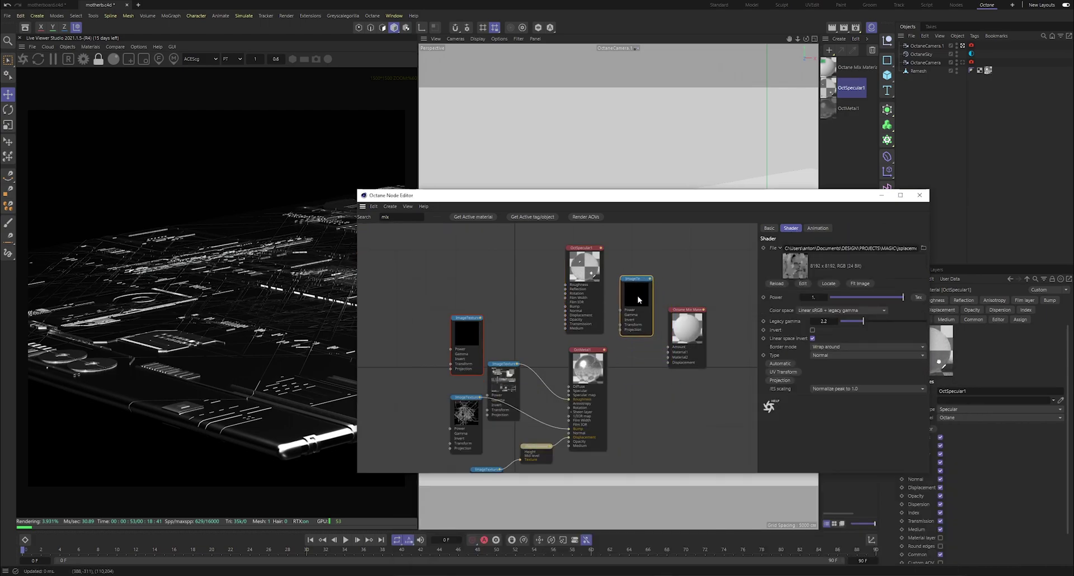
key("Delete")
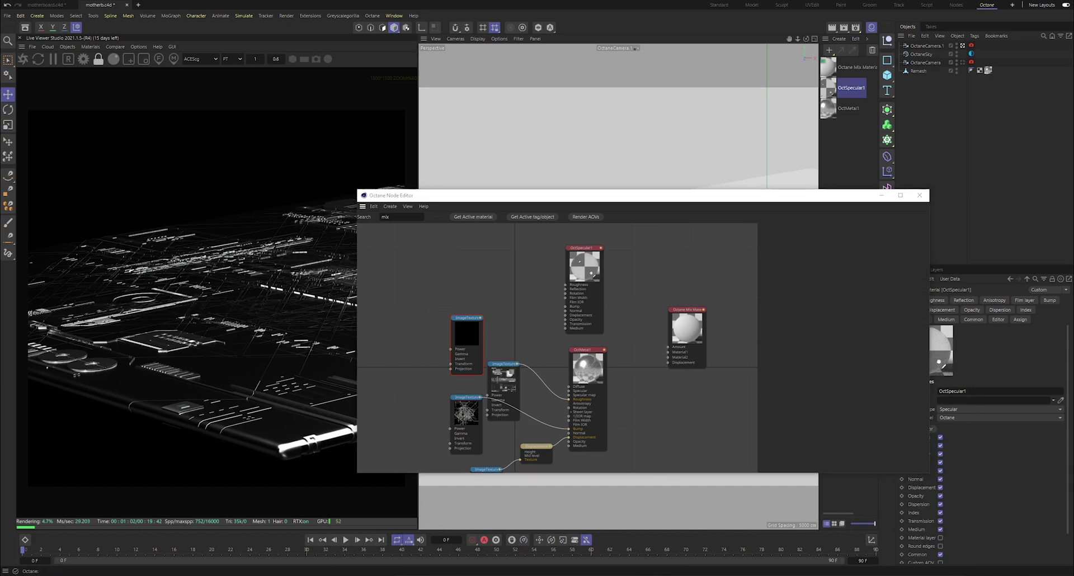
key("alt+Tab")
left_click(627, 510)
left_click(715, 509)
left_click(627, 511)
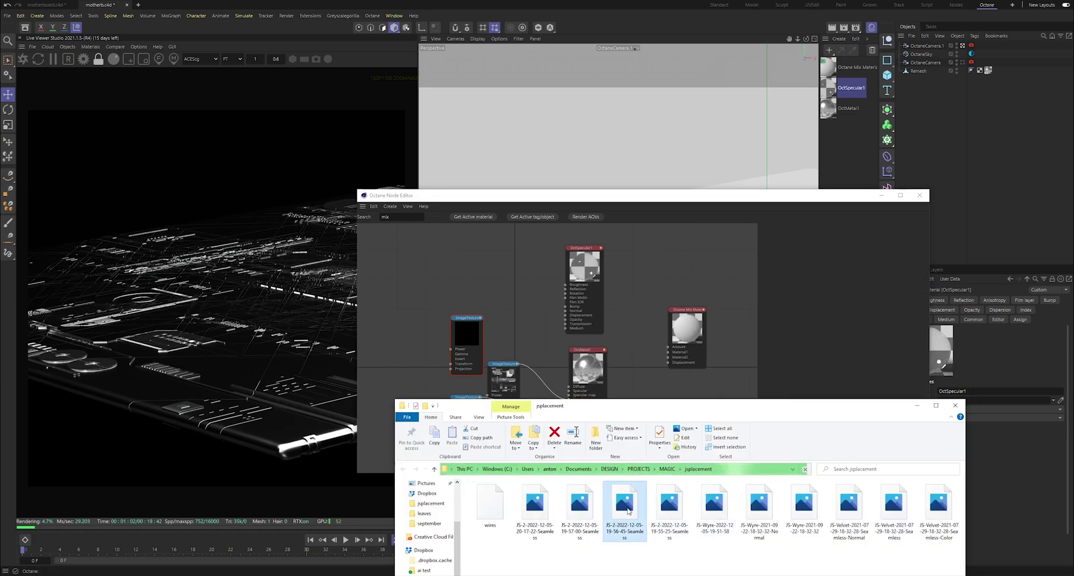
left_click_drag(628, 384, 626, 304)
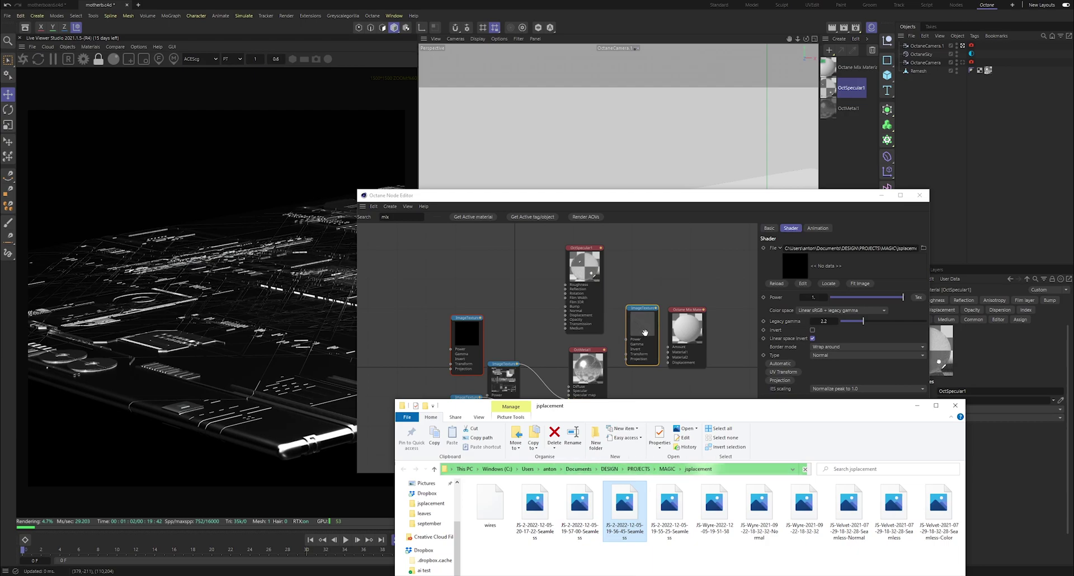
left_click(643, 317)
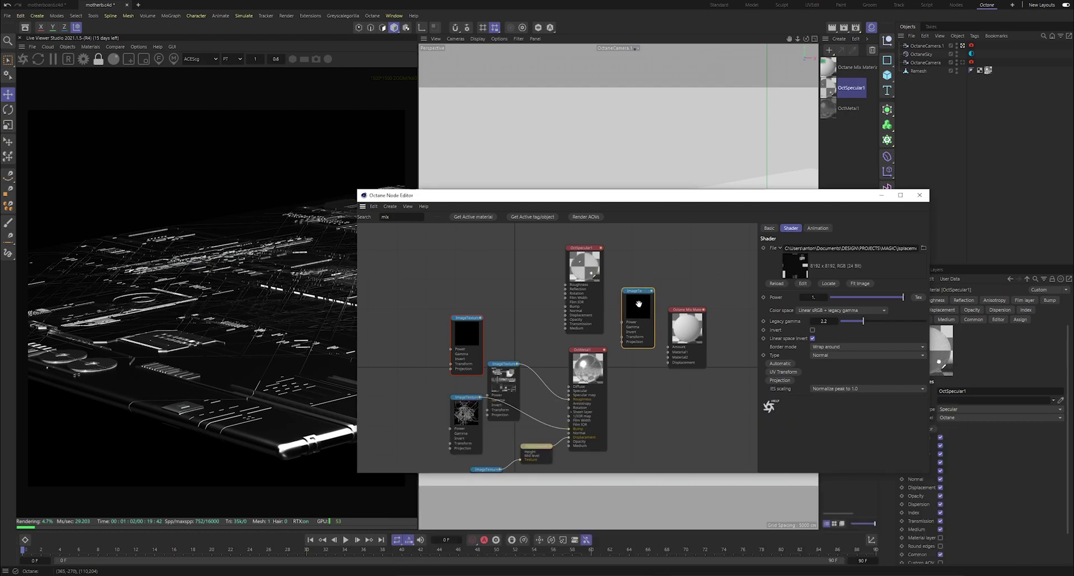
left_click_drag(640, 303, 642, 280)
- Connect the image texture to Amount, OctSpecular1 to Material1 and OctMetal1 to Material2 of the Mix material, and apply it to Remesh
scroll(665, 297, "up", 2)
left_click_drag(560, 236, 666, 371)
left_click_drag(545, 266, 526, 255)
left_click_drag(586, 375, 667, 377)
left_click_drag(825, 78, 865, 72)
left_click_drag(992, 74, 987, 72)
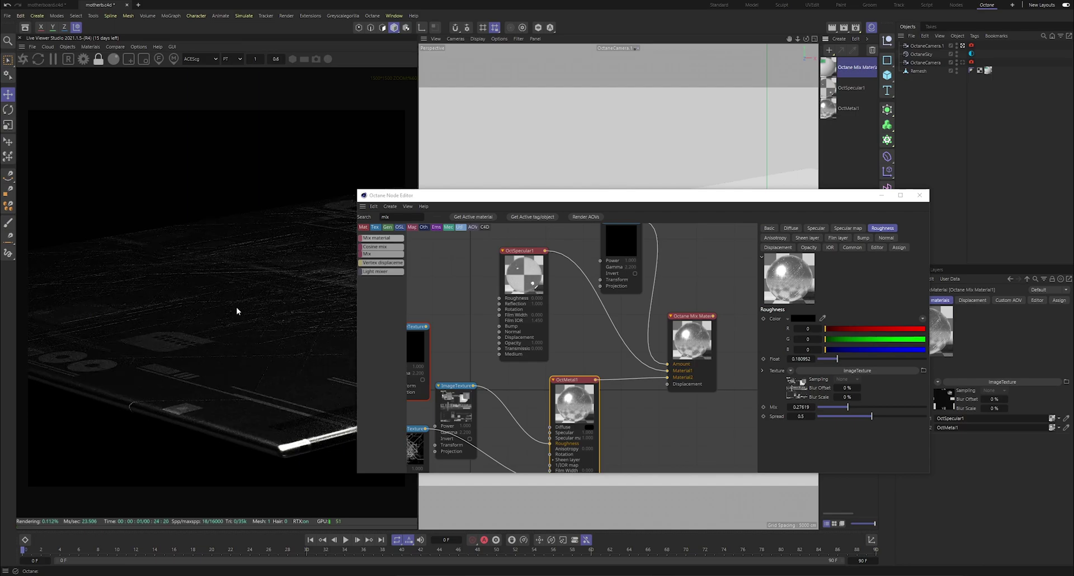
- Shift the node window clear of the render, move OctSpecular1 slightly aside, and hide the window to check the blended material
left_click_drag(397, 196, 566, 179)
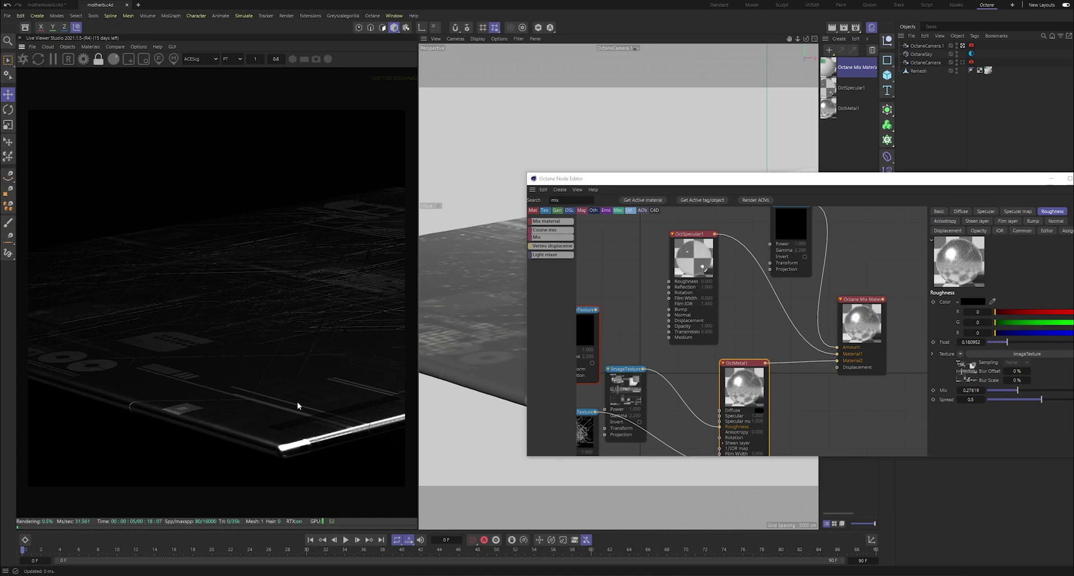
left_click_drag(694, 261, 678, 266)
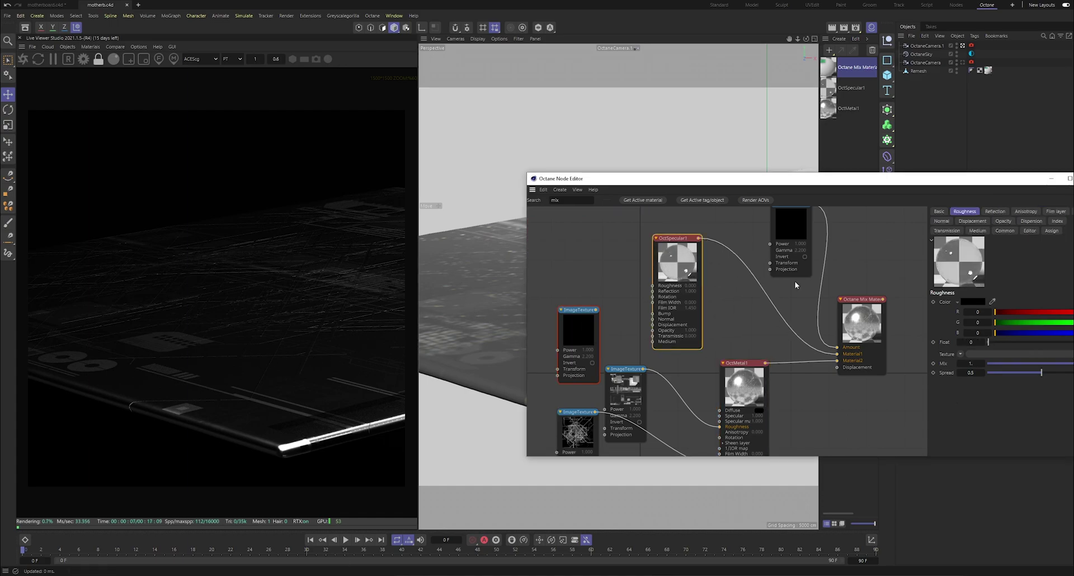
left_click(1051, 179)
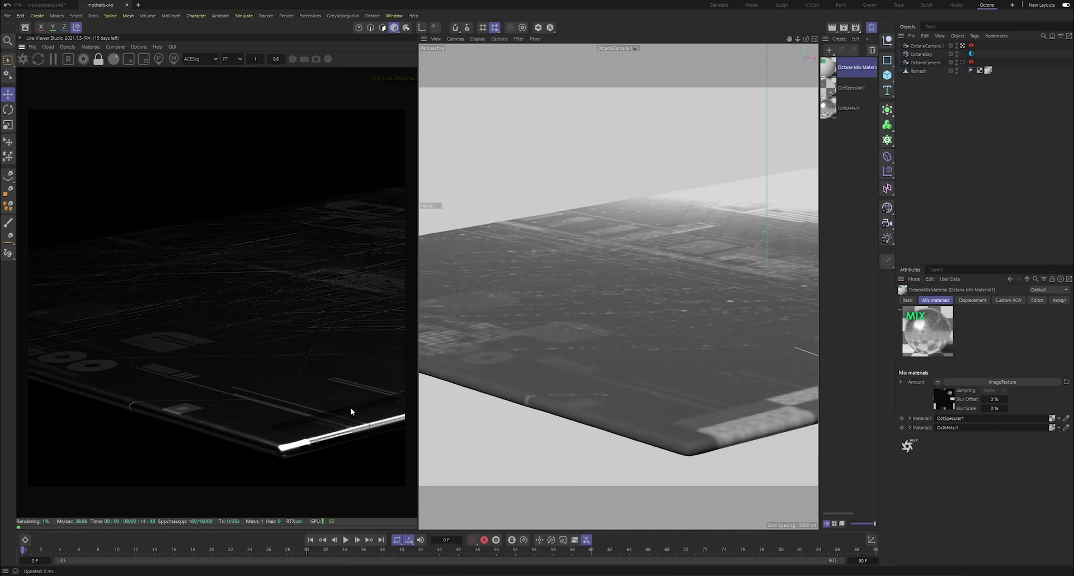
double_click(828, 68)
left_click(643, 210)
mouse_move(729, 289)
left_mouse_down()
mouse_move(705, 348)
mouse_move(752, 289)
mouse_move(735, 288)
left_mouse_up()
key("alt+Tab")
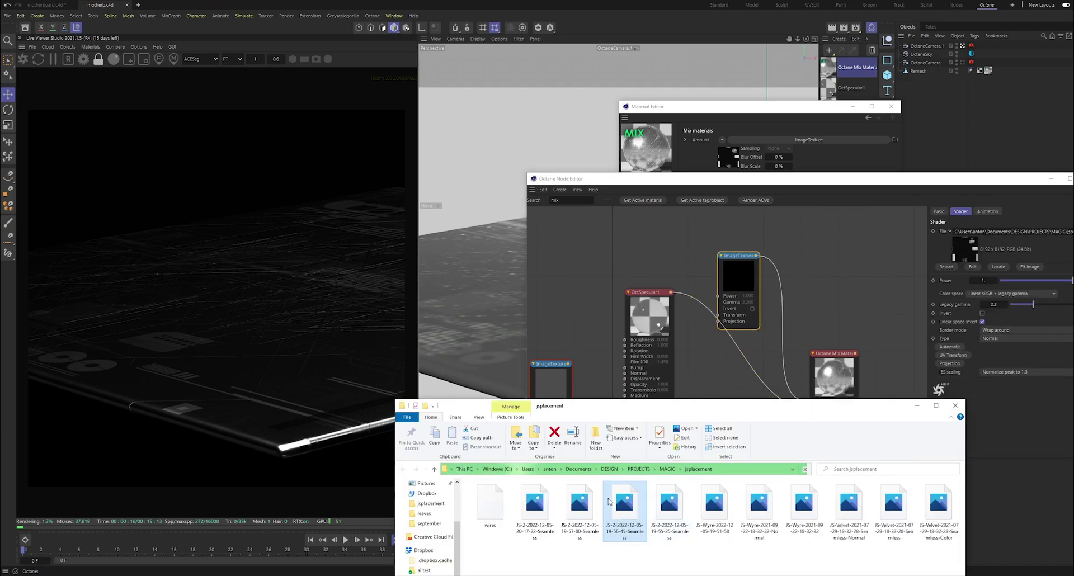
left_click_drag(578, 512, 694, 224)
left_click_drag(707, 274, 700, 256)
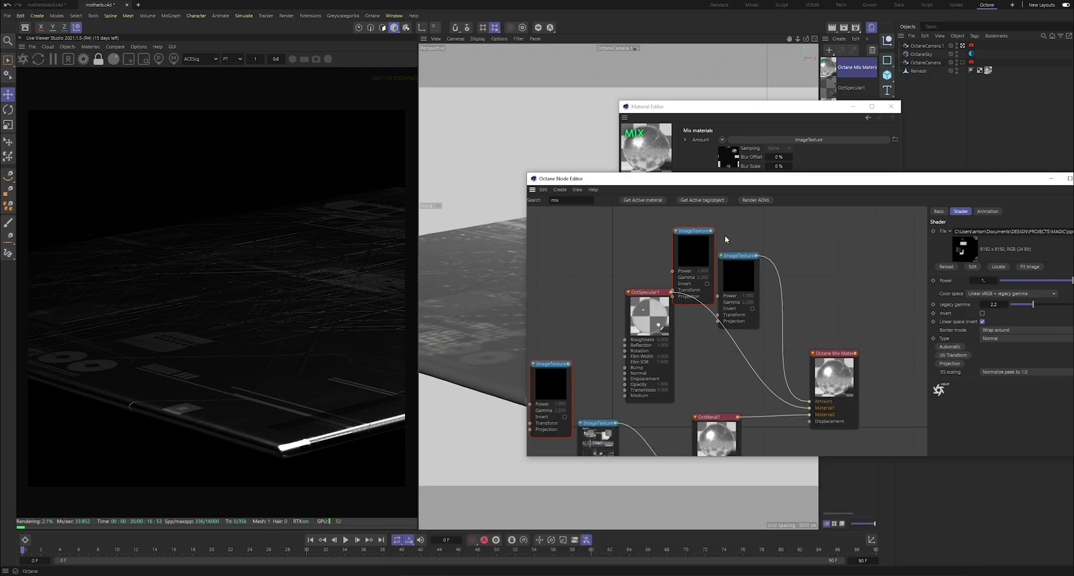
left_click(727, 276)
left_click(699, 259)
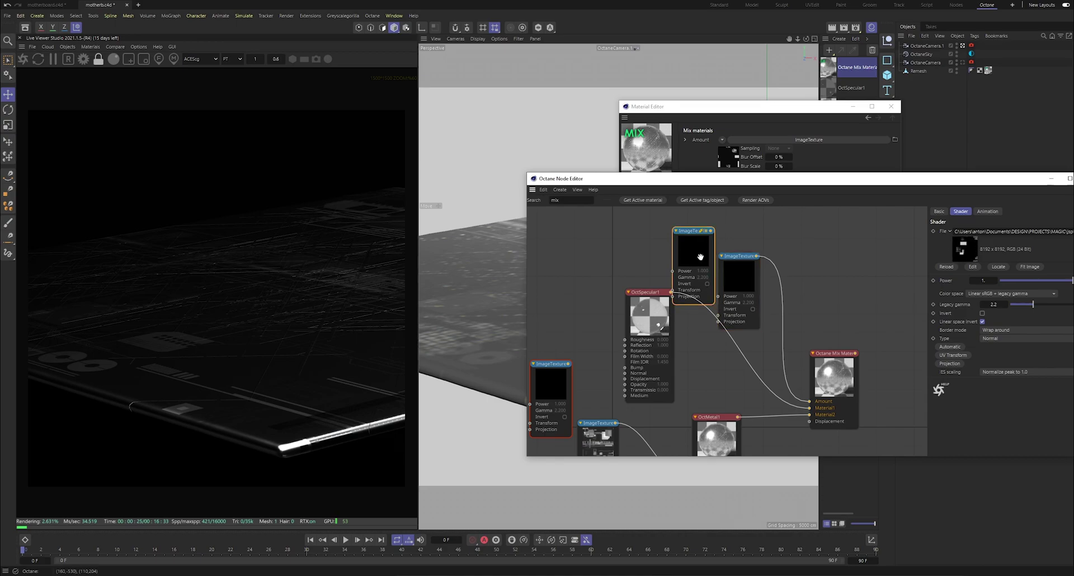
left_click_drag(697, 256, 696, 260)
left_click(577, 575)
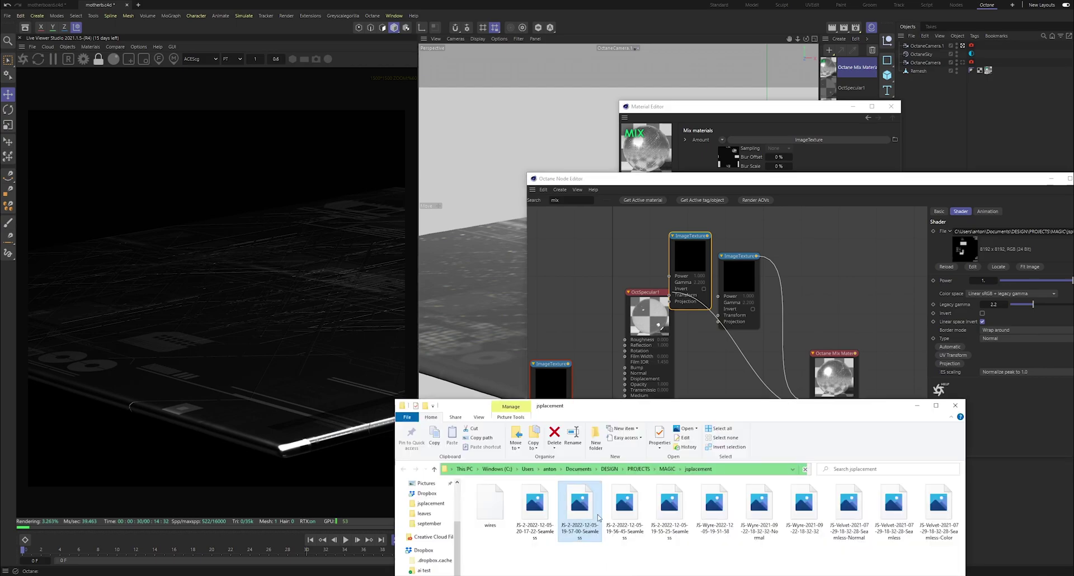
left_click(627, 521)
left_click_drag(655, 524, 721, 371)
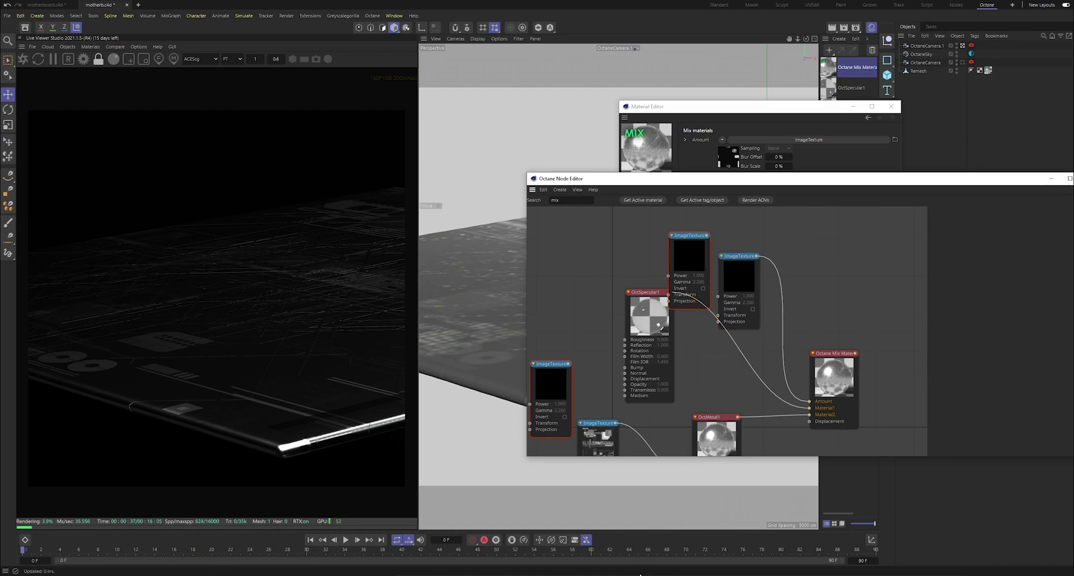
key("alt+Tab")
left_click(714, 504)
left_click_drag(680, 511, 714, 361)
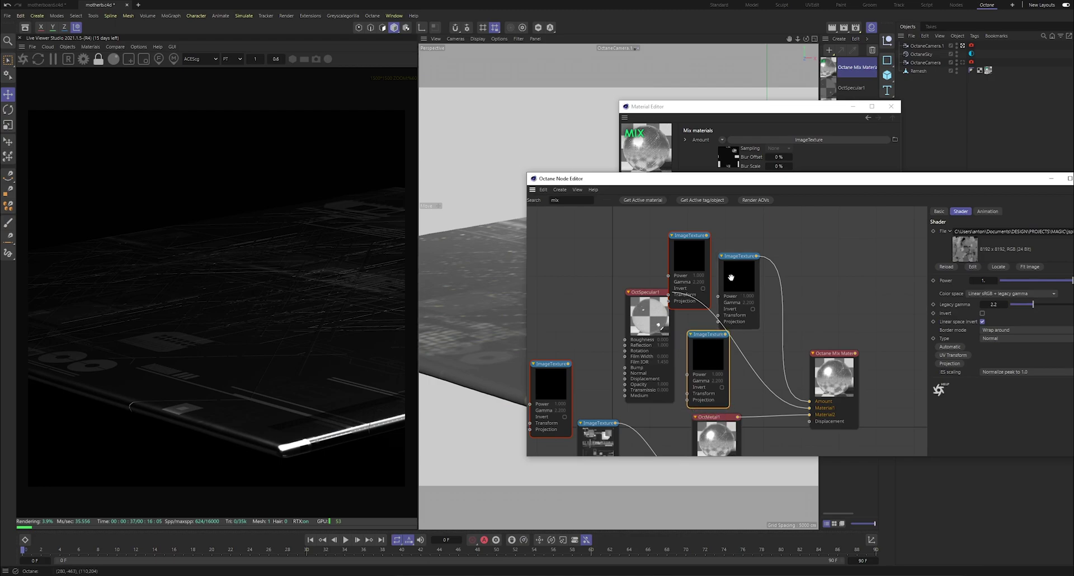
- Connect the new image texture to the Mix material's Amount in place of the earlier map, and reposition its node near OctSpecular1
left_click_drag(744, 283, 745, 271)
left_click_drag(717, 357, 715, 385)
left_click_drag(776, 395, 778, 394)
left_click_drag(727, 360, 805, 409)
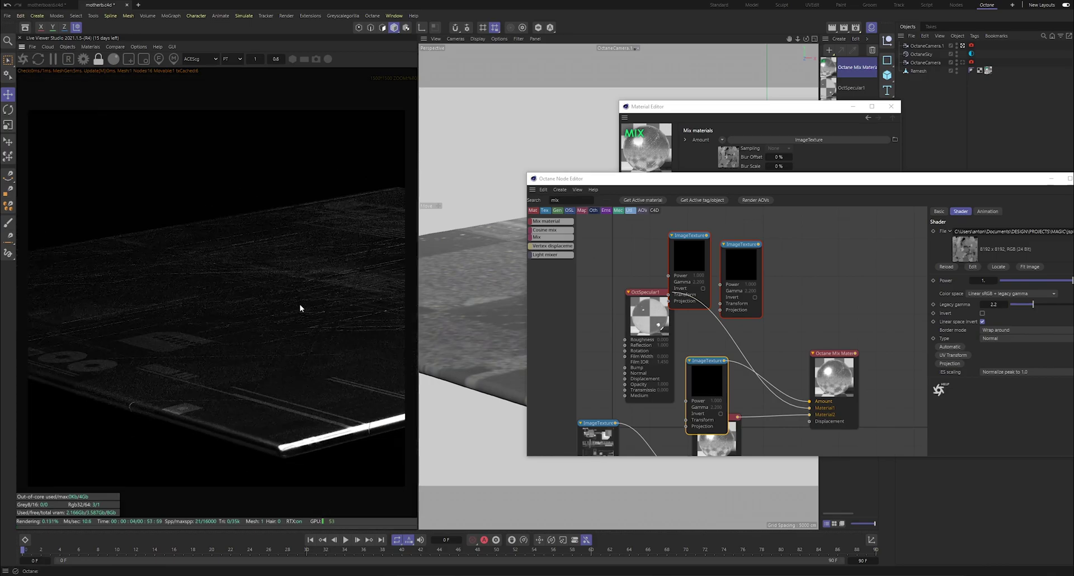
left_click_drag(709, 383, 683, 344)
left_click_drag(753, 352, 764, 320)
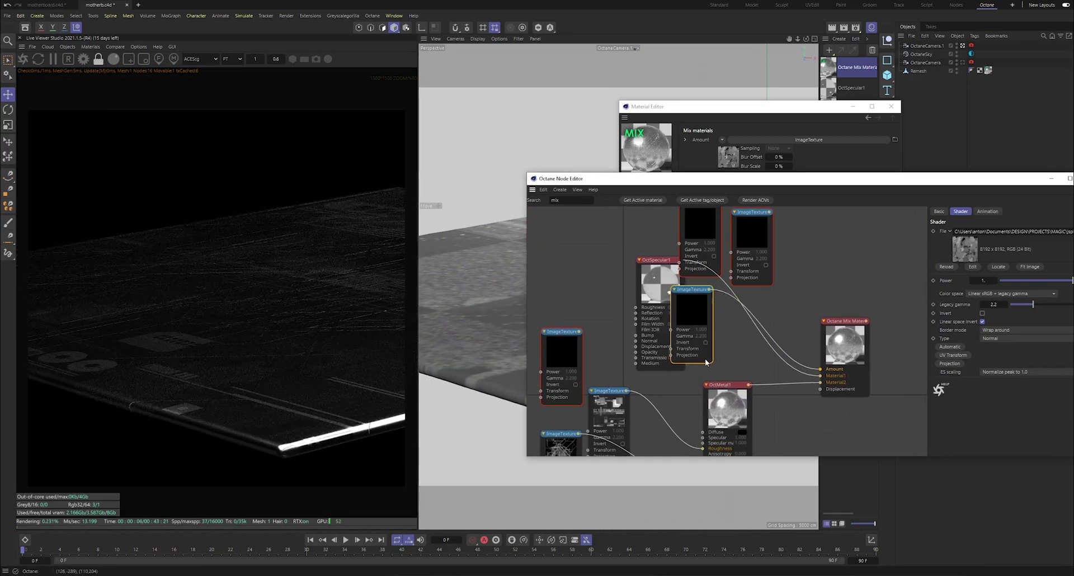
left_click_drag(688, 306, 700, 324)
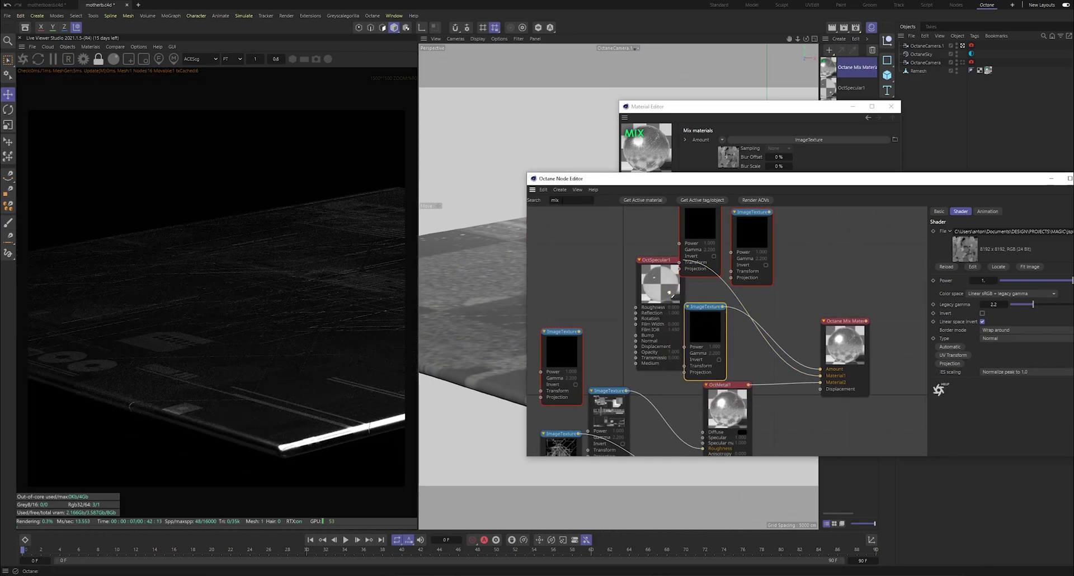
left_click_drag(704, 330, 691, 330)
- Add displacement to the Mix material at 8192x8192 level of detail and feed it the image texture that drives Amount
left_click(861, 364)
left_click(999, 212)
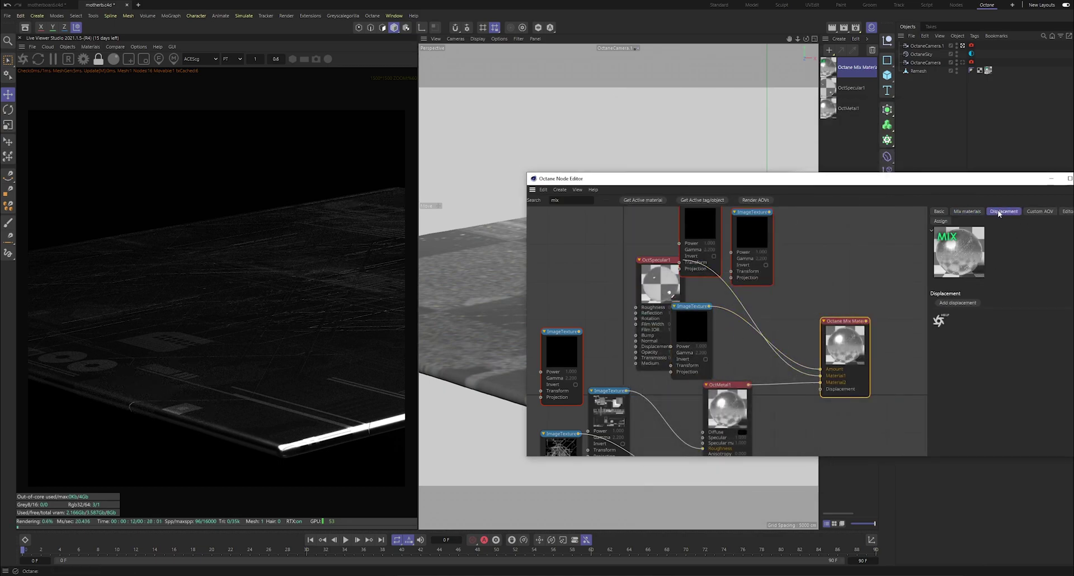
left_click(955, 303)
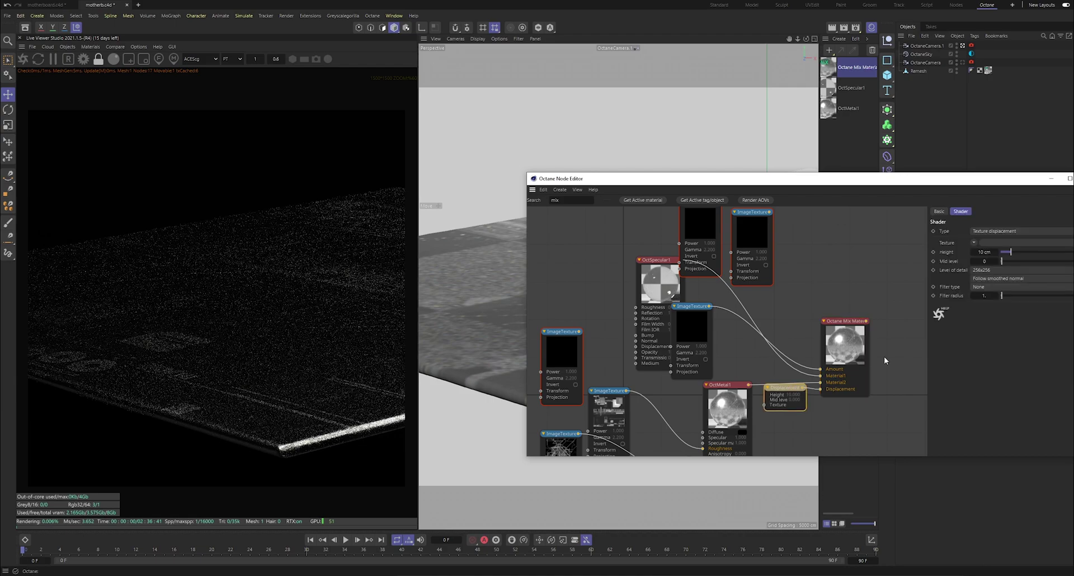
left_click(992, 270)
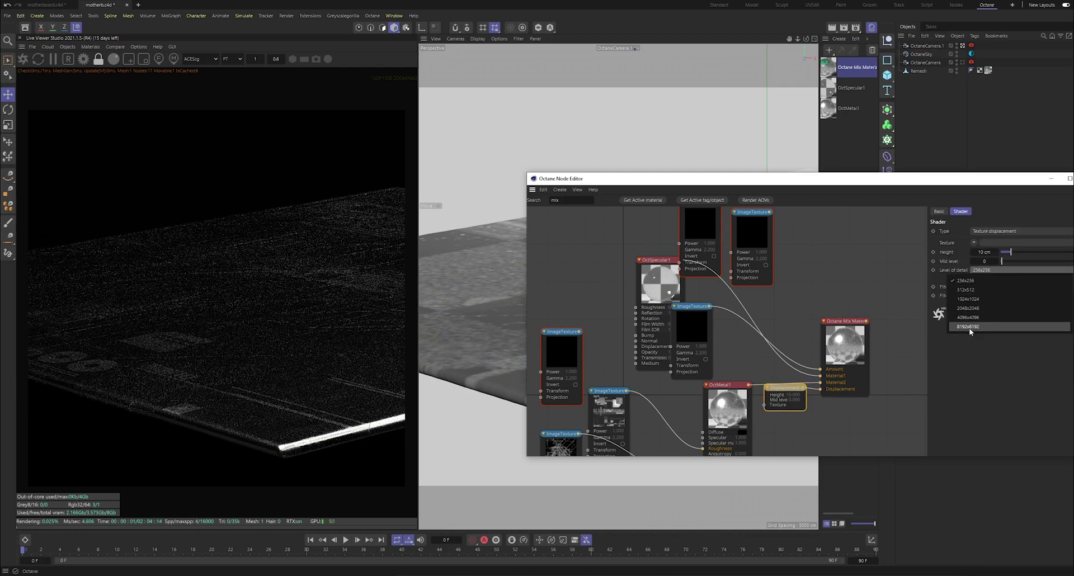
left_click(961, 329)
left_click_drag(709, 306, 763, 405)
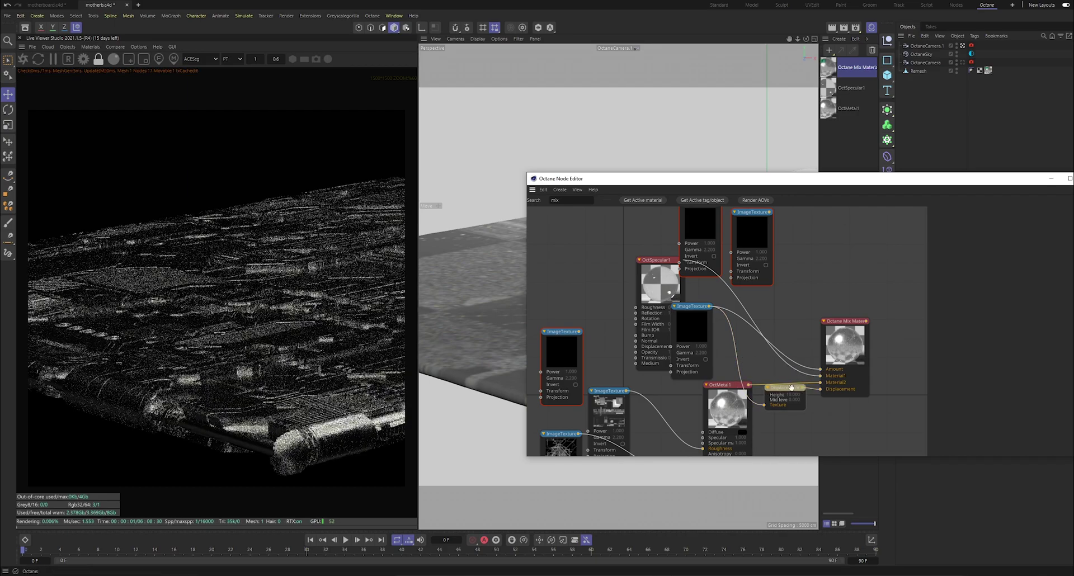
- Set the Mix material's displacement height to 2 cm and inspect the panel's surface in the Live Viewer
mouse_move(535, 317)
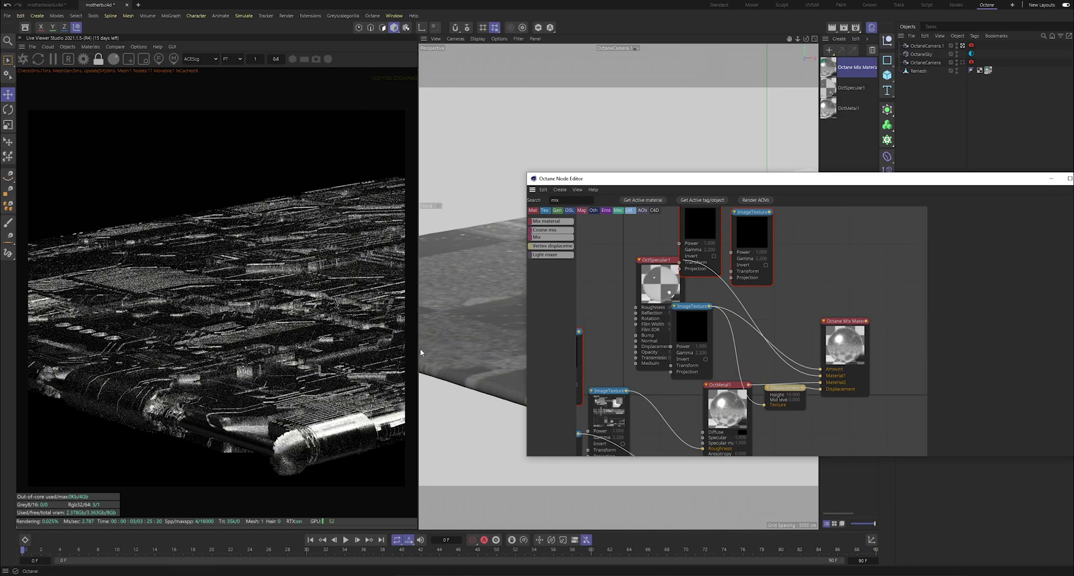
left_click(785, 394)
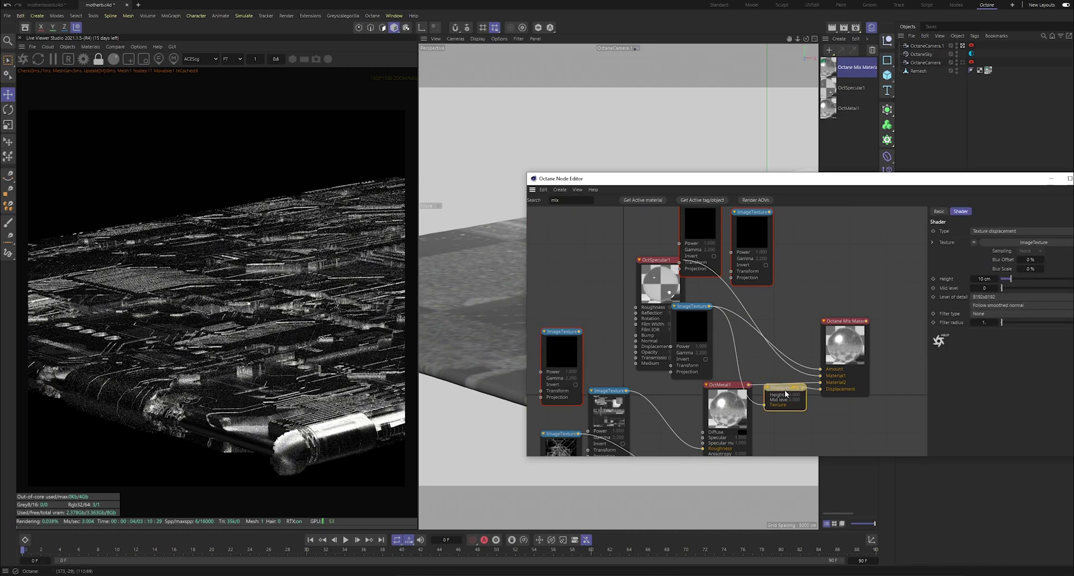
left_click(983, 279)
type("2")
key("Return")
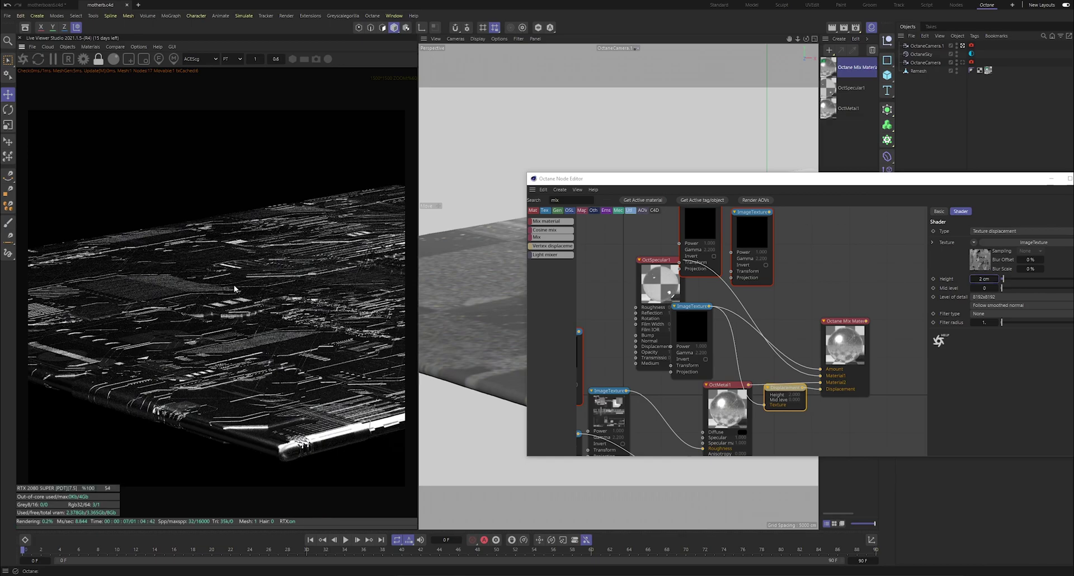
scroll(233, 281, "up", 4)
scroll(233, 281, "down", 3)
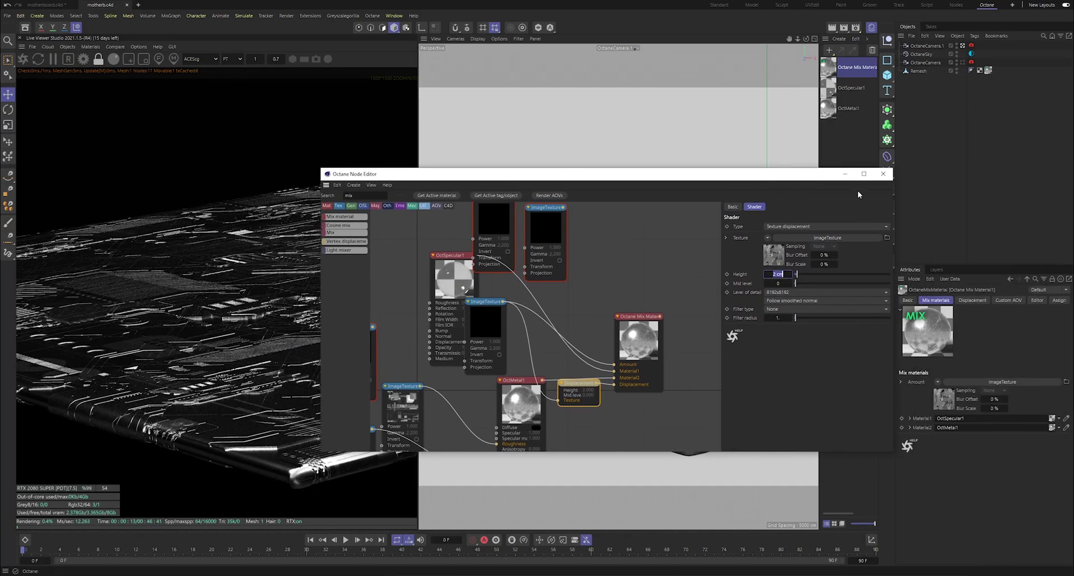
- Open the Thinlens depth of field settings of OctaneCamera.1's camera tag and turn off Auto focus
left_click(926, 46)
left_click(971, 45)
left_click(960, 300)
left_click(929, 301)
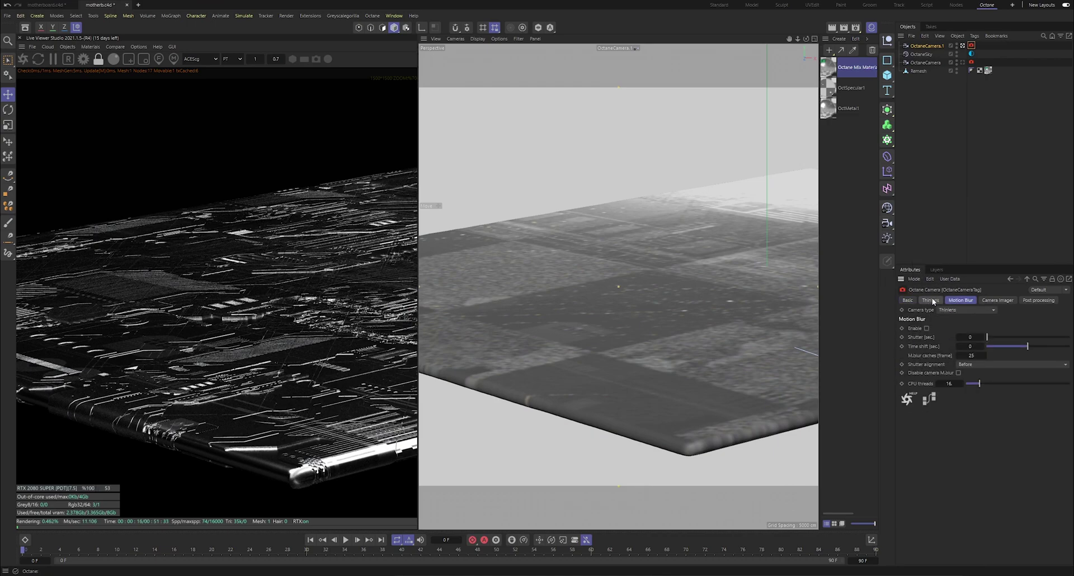
left_click(934, 376)
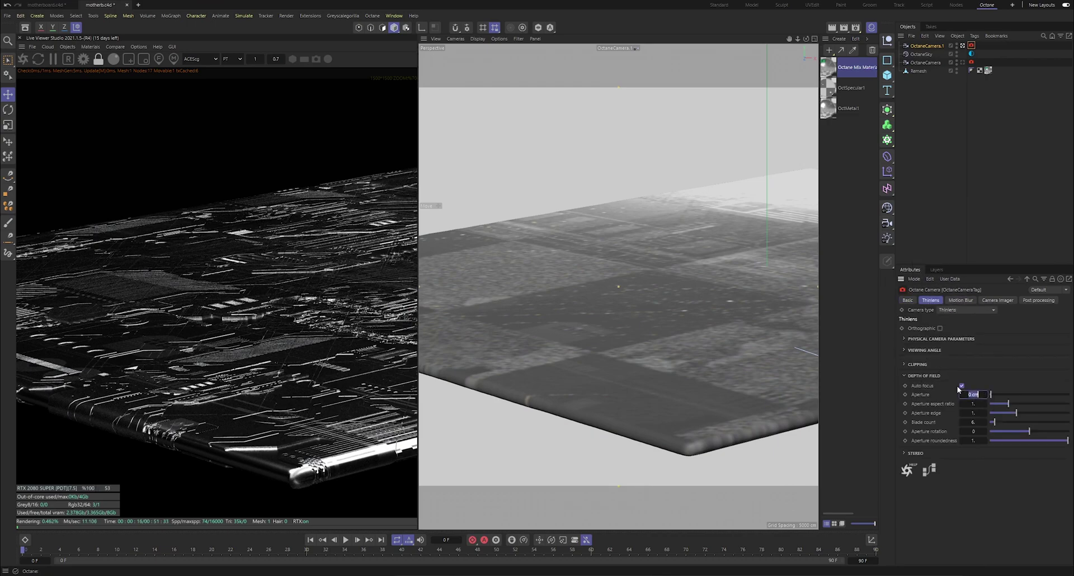
left_click(961, 386)
- Set the camera's aperture to 20 cm and pick a focus point on the panel's near part in the Live Viewer
left_click(228, 289)
double_click(973, 403)
type("200")
key("Return")
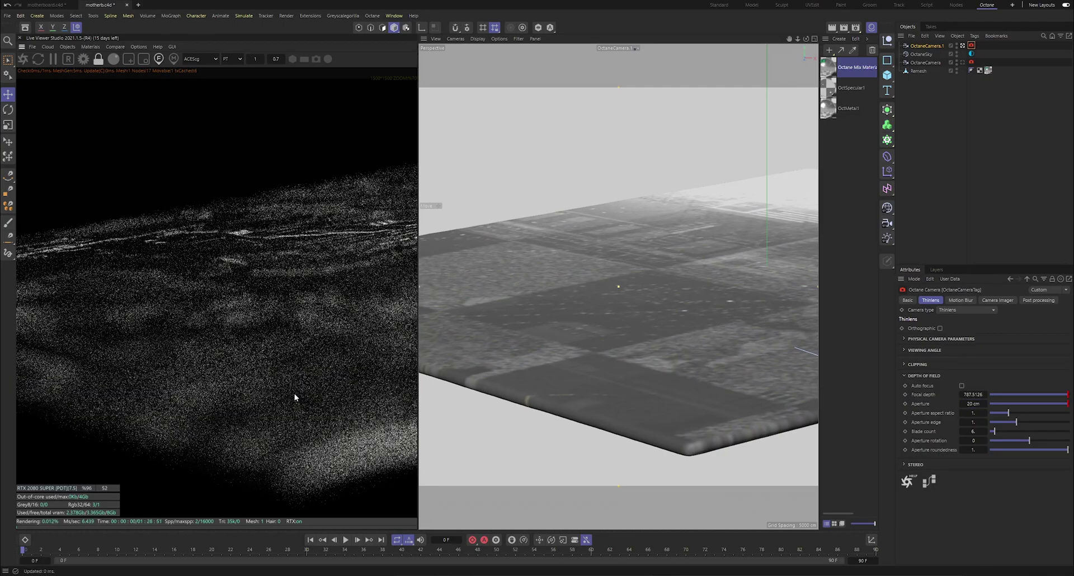
left_click(294, 392)
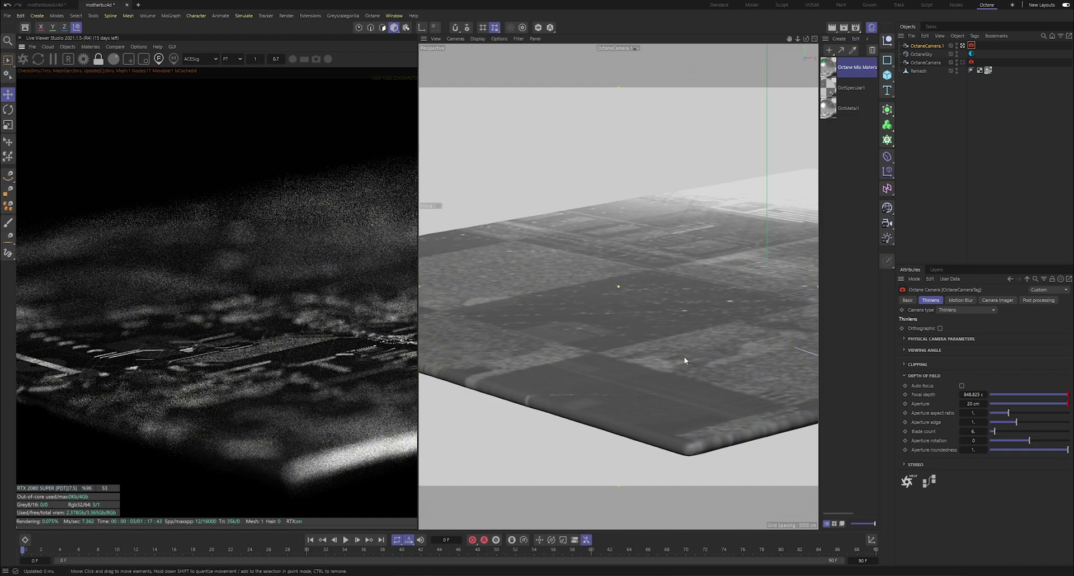
- Set the aperture of OctaneCamera.1's Thinlens depth of field to 10 cm
double_click(970, 405)
type("10")
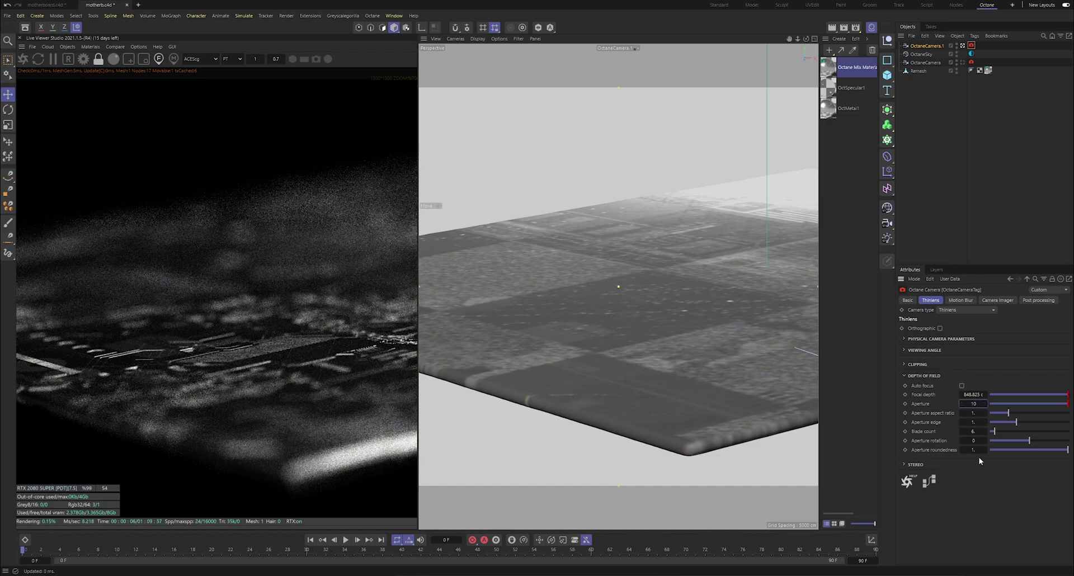
key("Return")
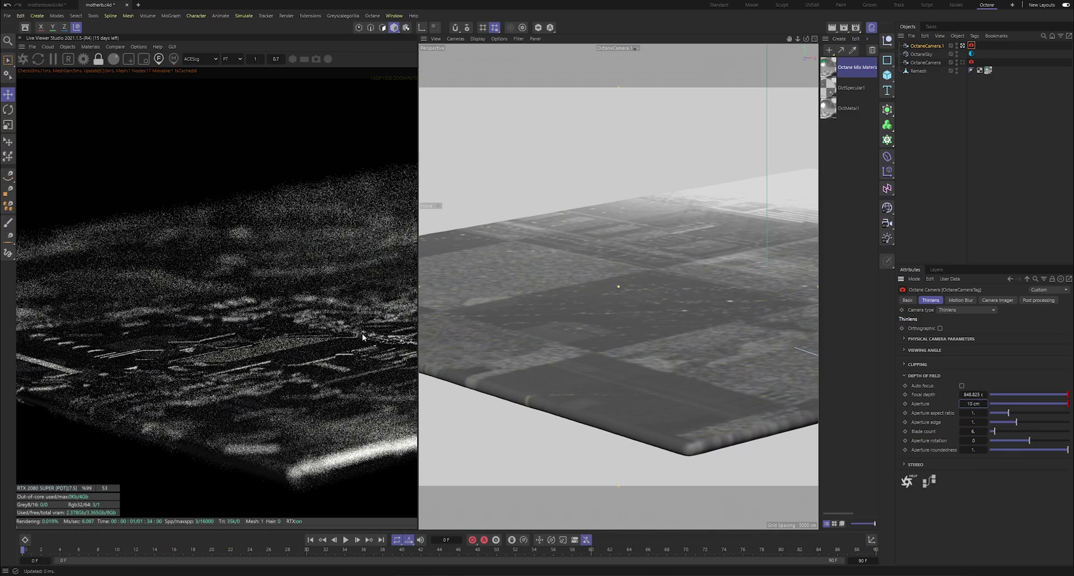
- Try different focus points on the panel's far and near areas in the Live Viewer, and end focus picking
left_click(282, 266)
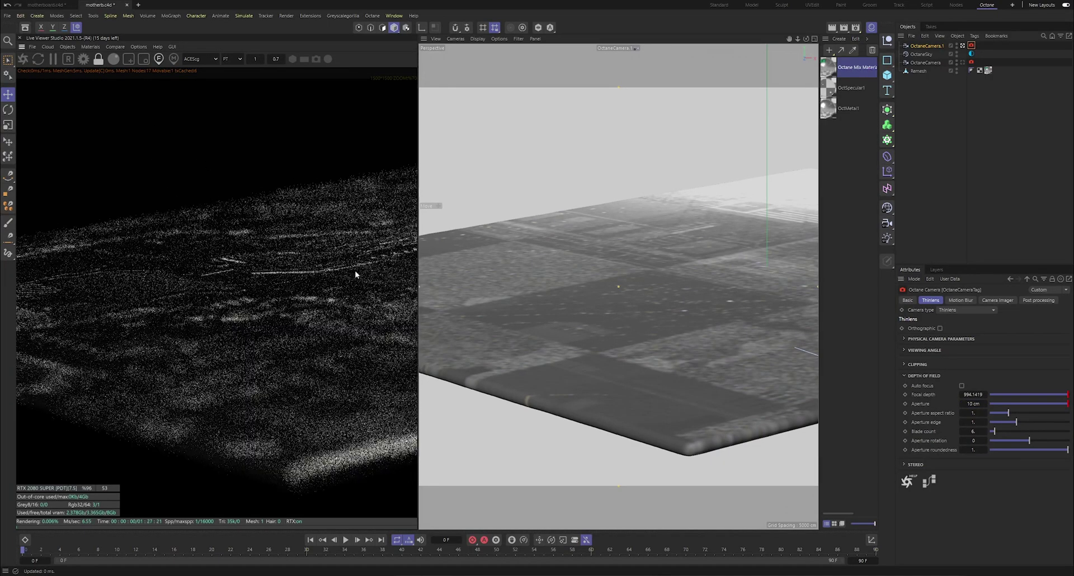
left_click(200, 381)
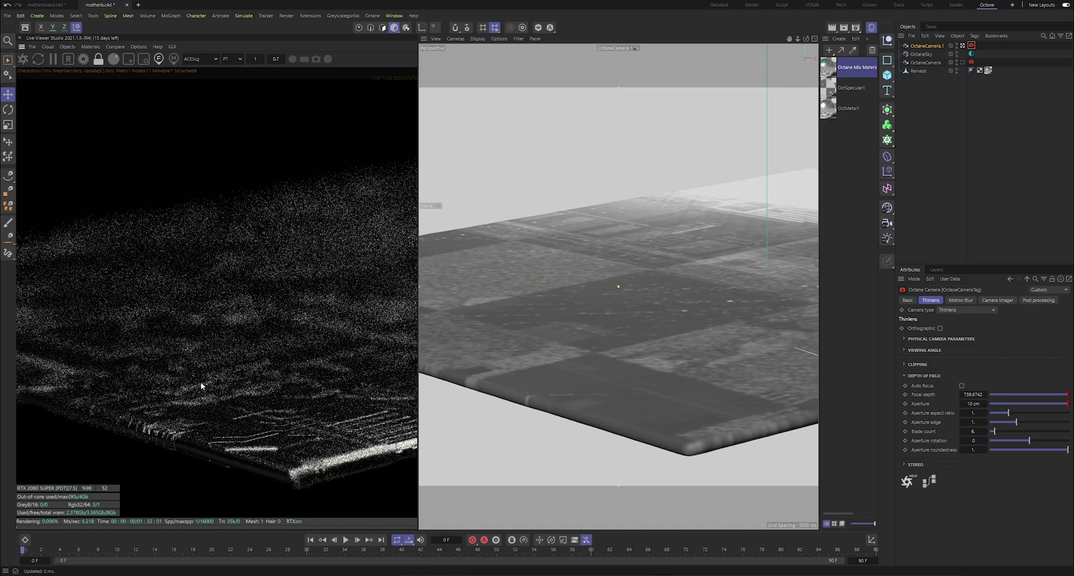
left_click(168, 380)
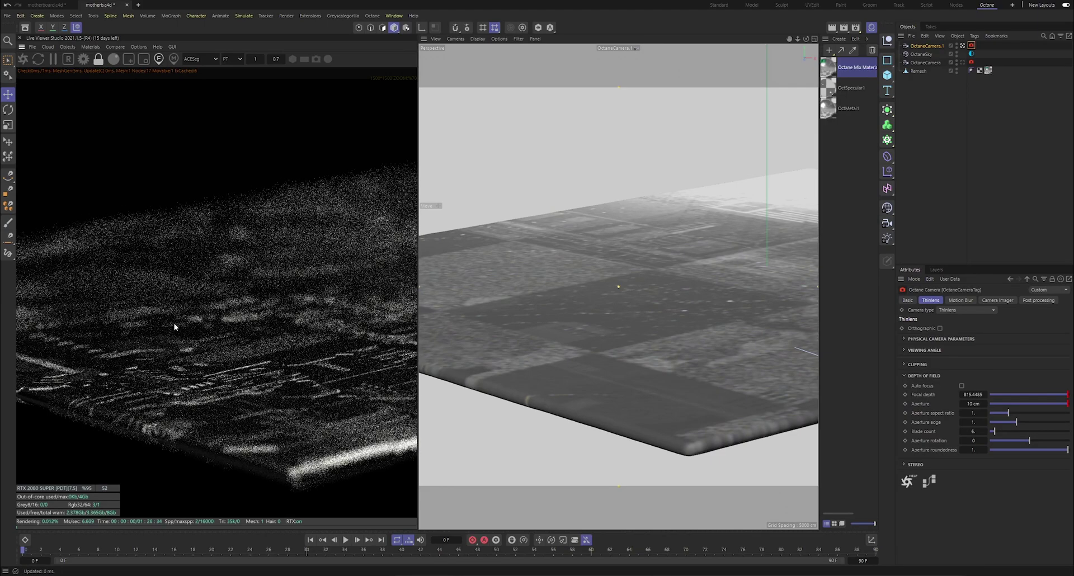
left_click(157, 61)
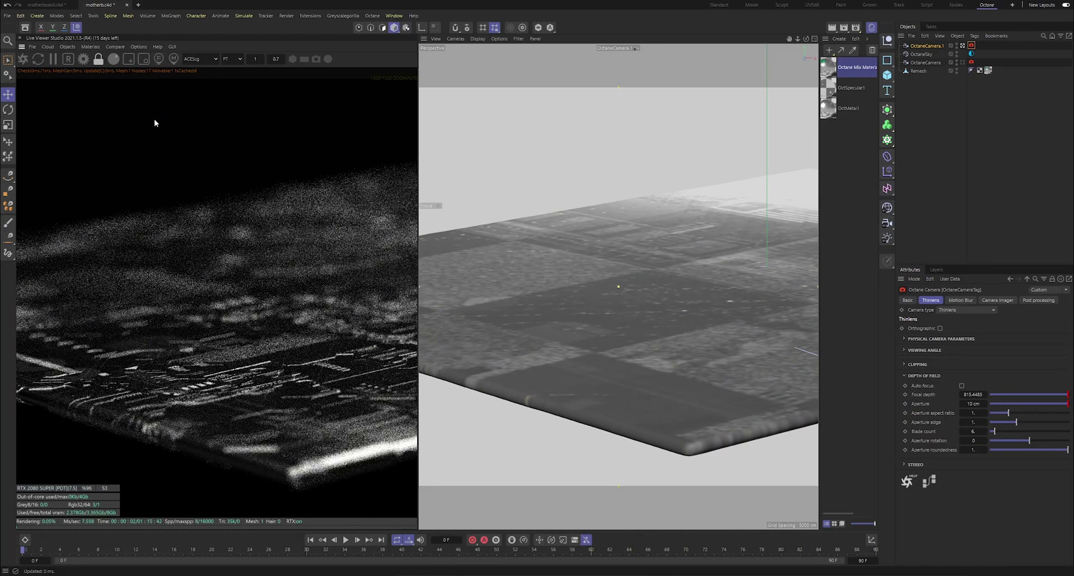
- Pick a focus point on the circuit details around the panel's middle in the Live Viewer and inspect the blur
scroll(268, 282, "down", 3)
scroll(263, 287, "up", 3)
scroll(250, 292, "down", 2)
key("v")
left_click(159, 59)
left_click(235, 238)
left_click(329, 330)
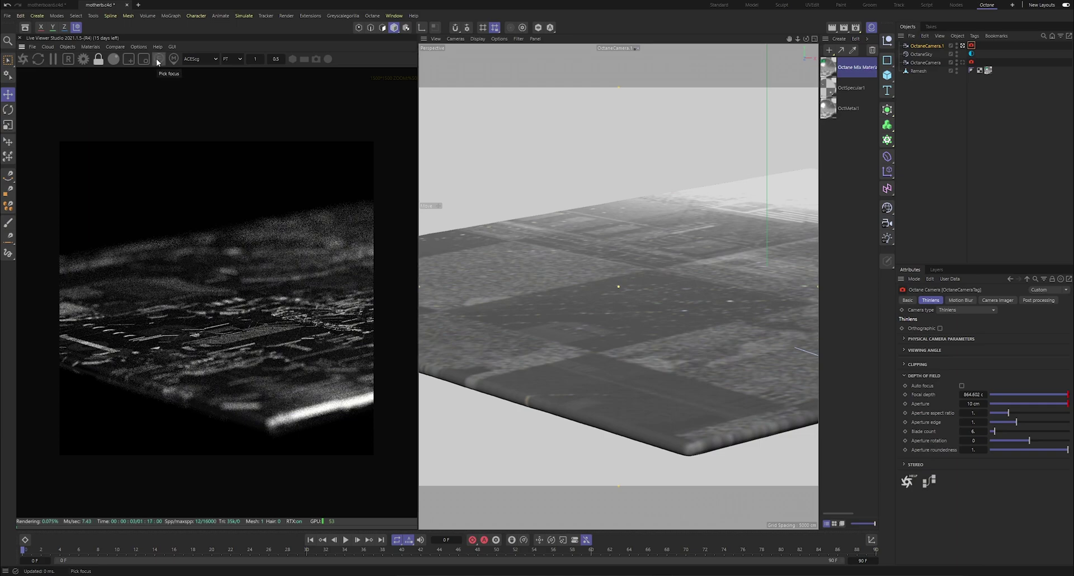
scroll(243, 312, "up", 2)
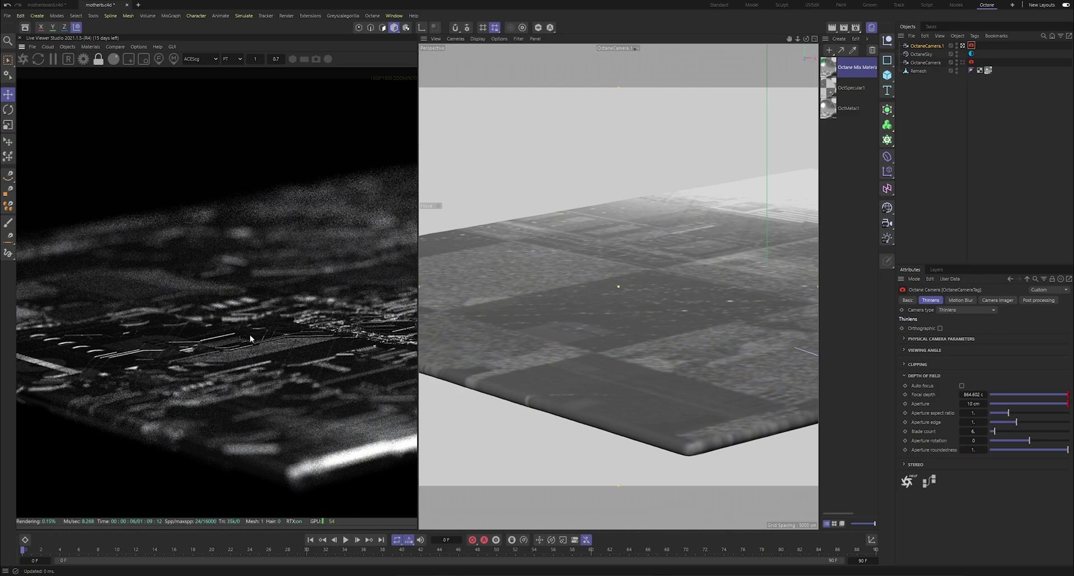
scroll(248, 352, "down", 1)
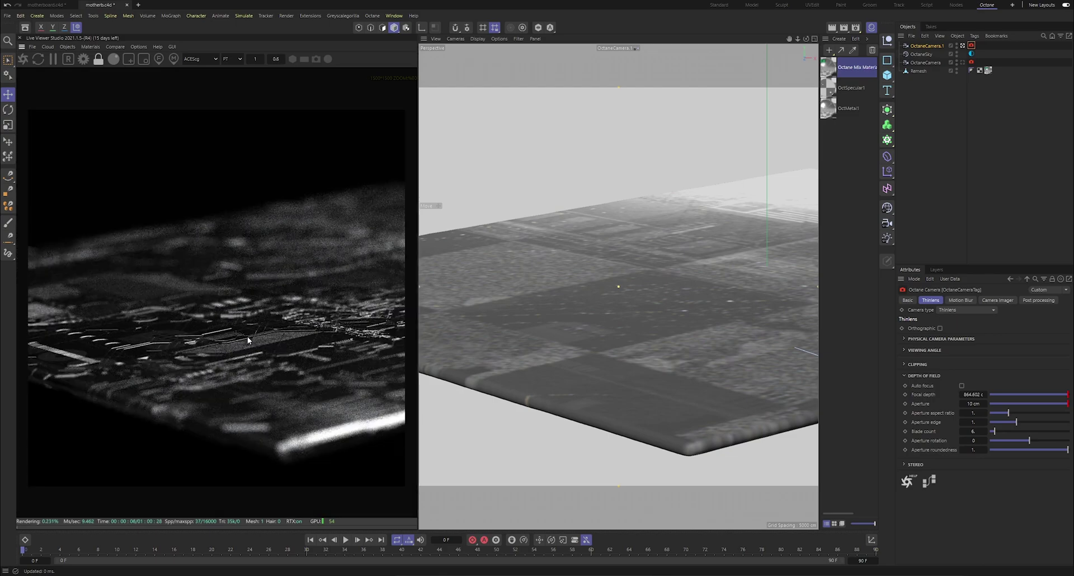